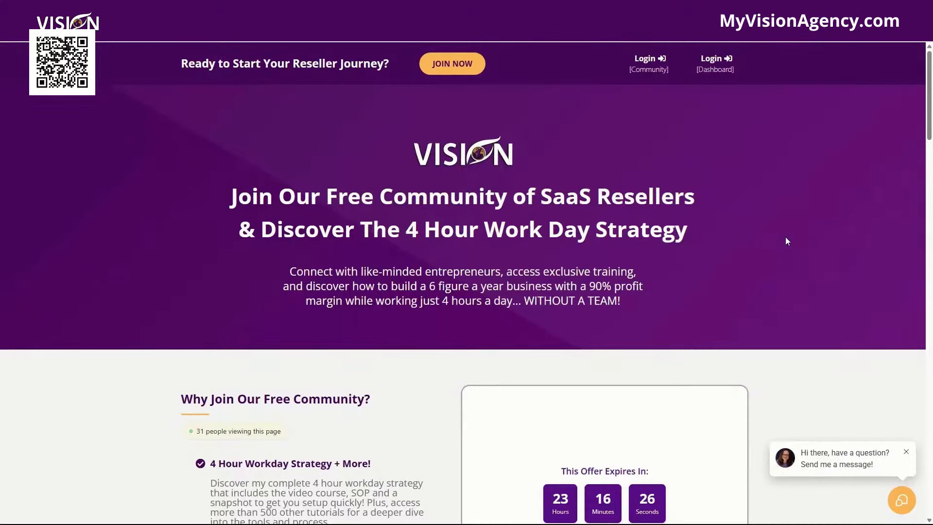
pyautogui.scroll(-5, 808, 253)
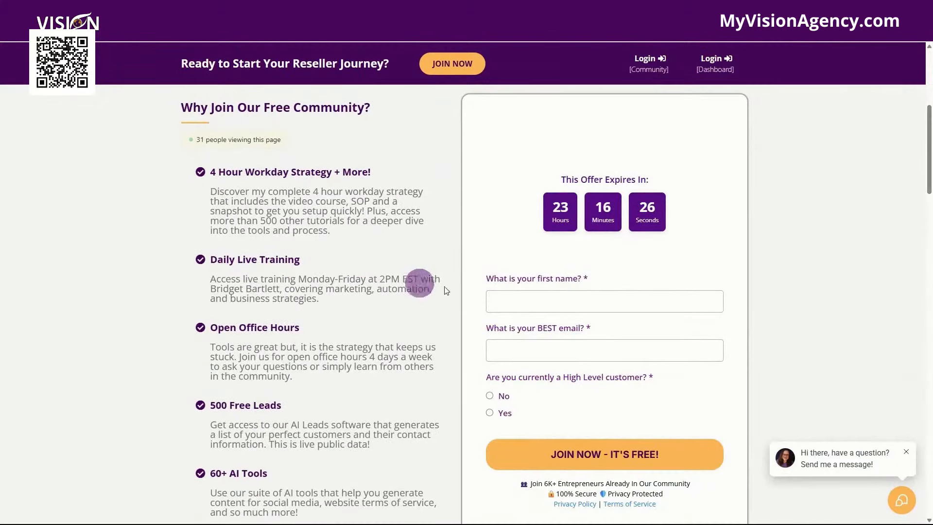
pyautogui.scroll(-1, 496, 279)
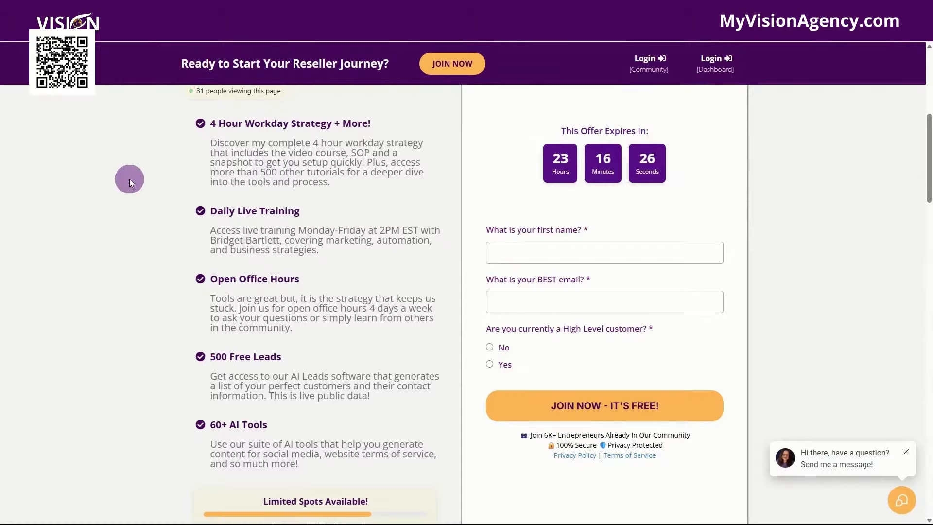
pyautogui.scroll(-7, 131, 181)
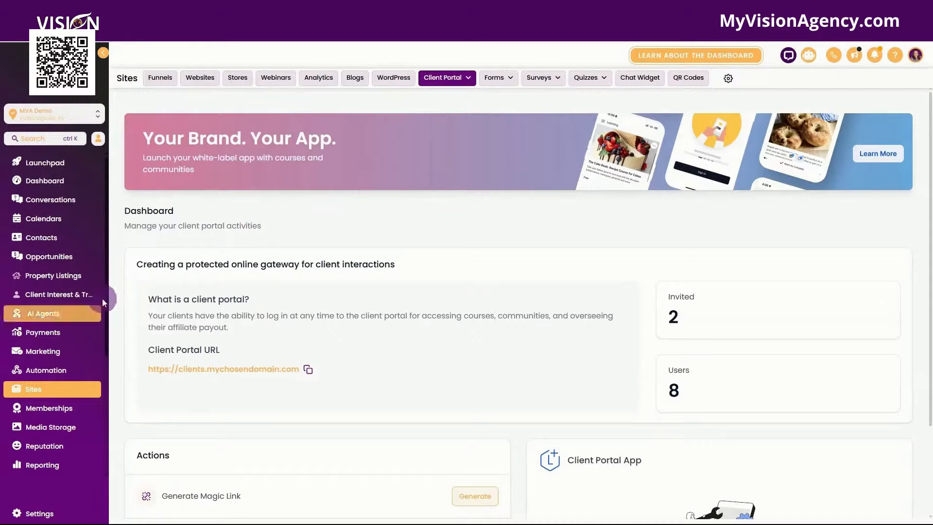
# - Review the Dashboard, Products, Offers and Analytics pages for courses in the Memberships area
pyautogui.click(62, 419)
pyautogui.moveTo(273, 82)
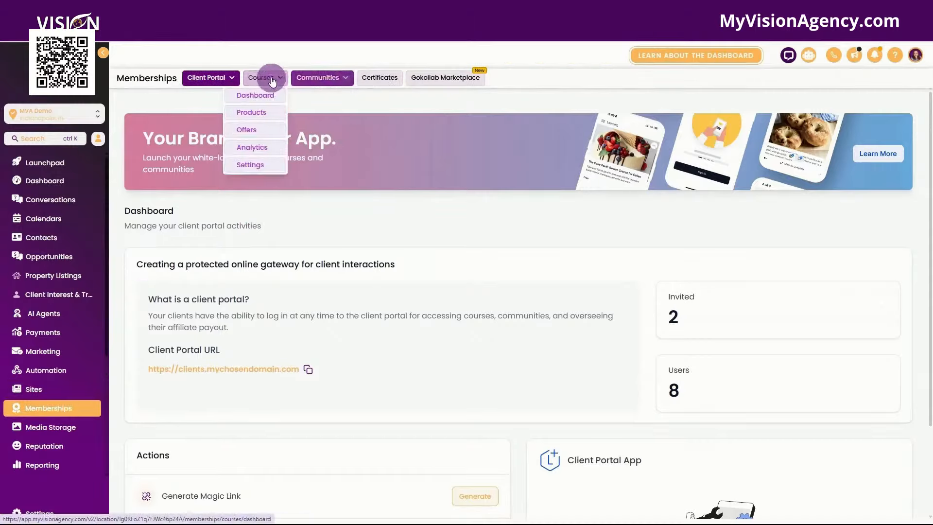
pyautogui.click(263, 96)
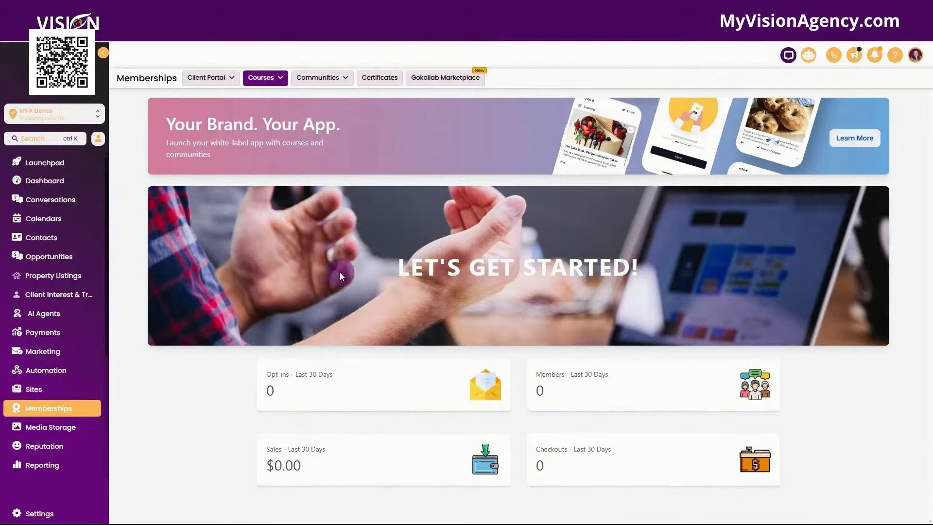
pyautogui.moveTo(260, 83)
pyautogui.click(265, 110)
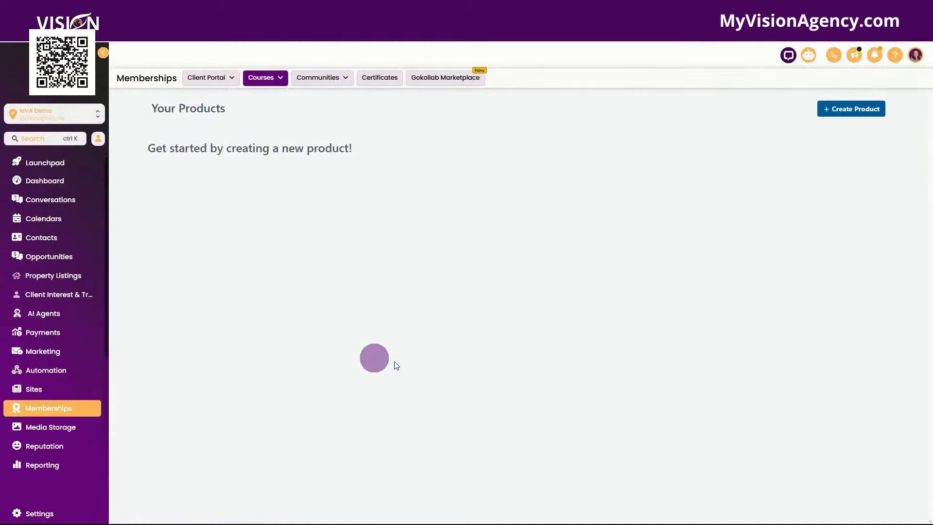
pyautogui.moveTo(268, 84)
pyautogui.click(262, 129)
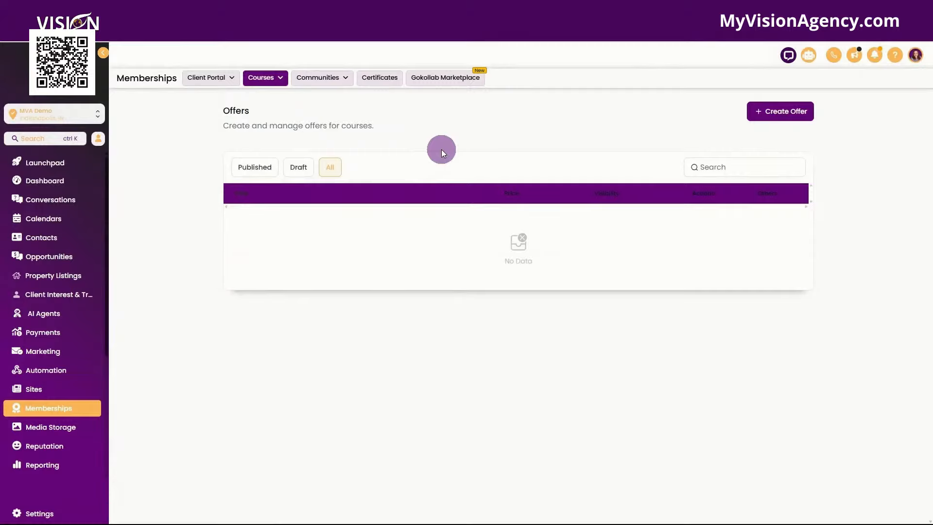
pyautogui.moveTo(272, 78)
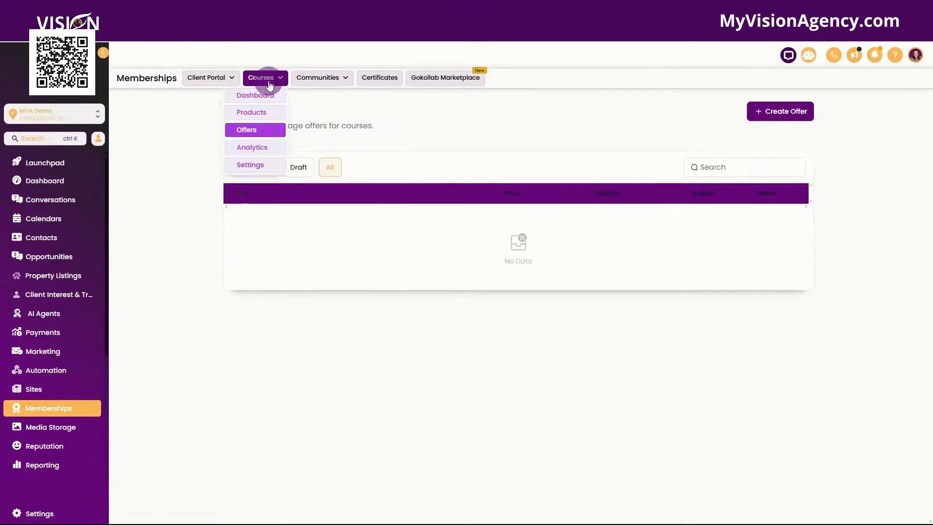
pyautogui.click(265, 149)
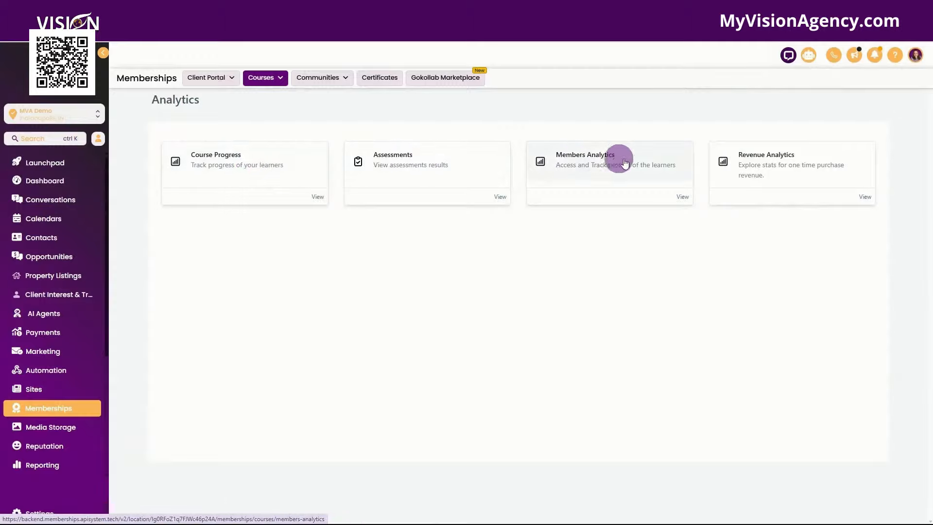
# - Open the Site Details in the course settings, go through the site info, branding and builder options, and save them
pyautogui.moveTo(272, 81)
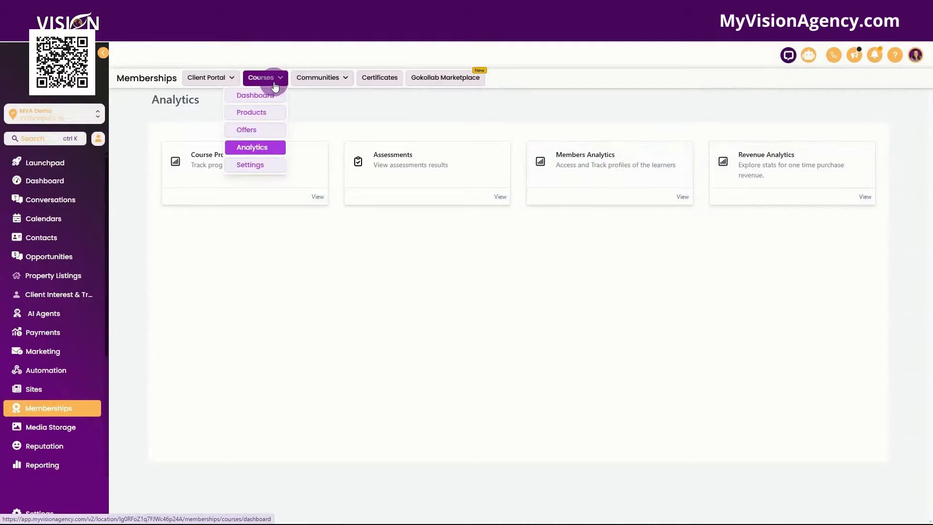
pyautogui.click(260, 168)
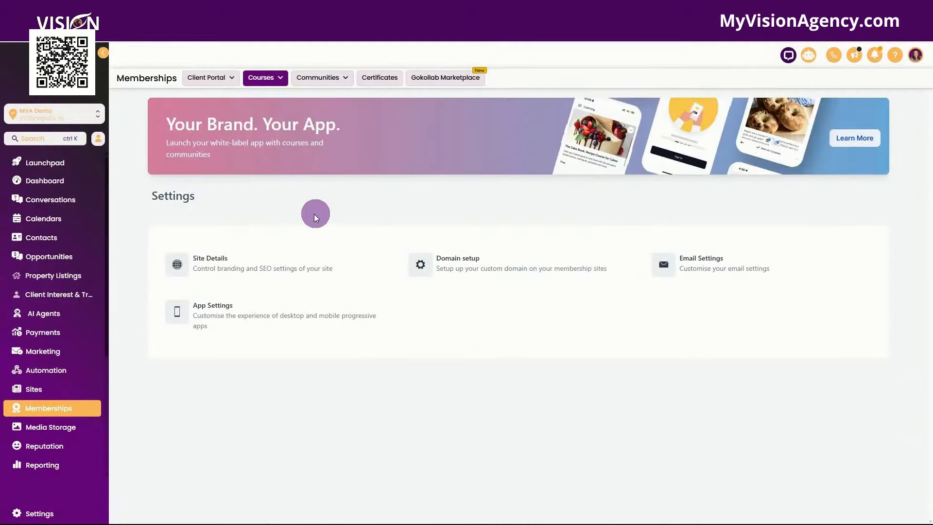
pyautogui.click(261, 262)
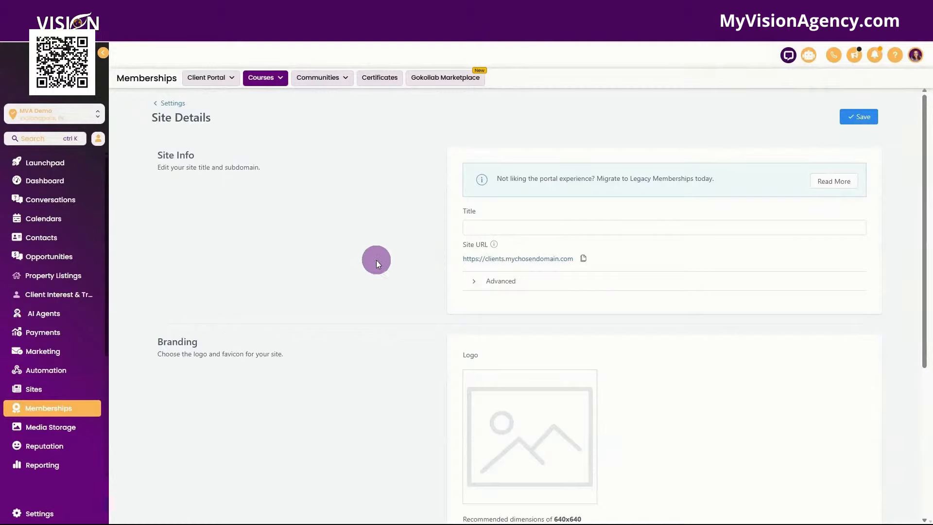
pyautogui.scroll(-2, 370, 296)
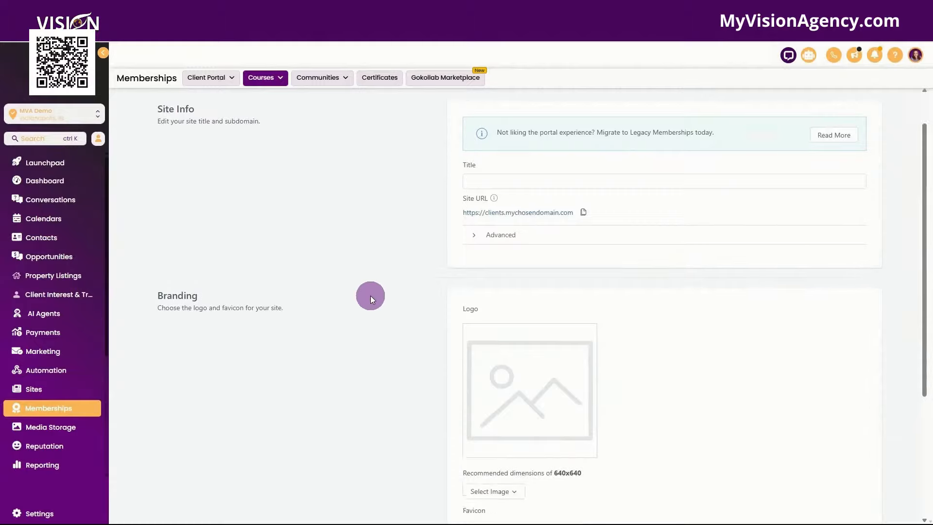
pyautogui.scroll(-2, 475, 336)
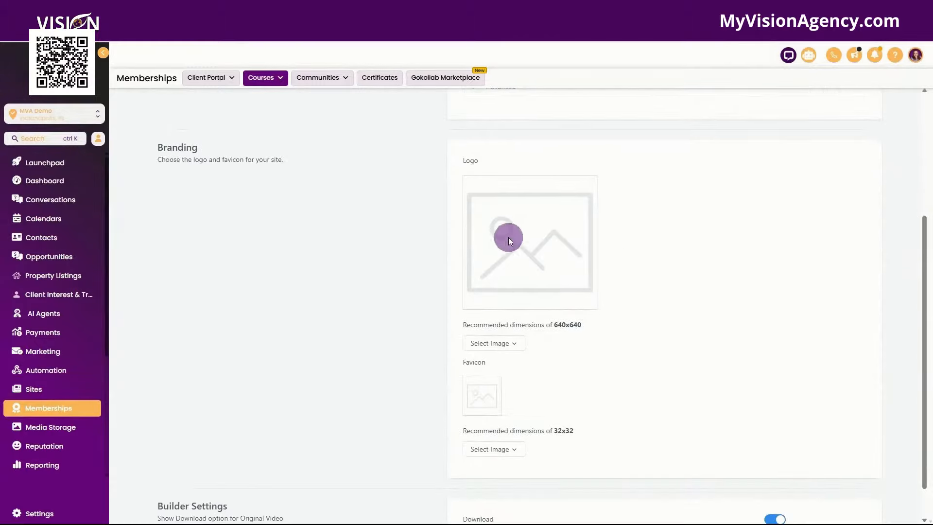
pyautogui.scroll(-1, 502, 366)
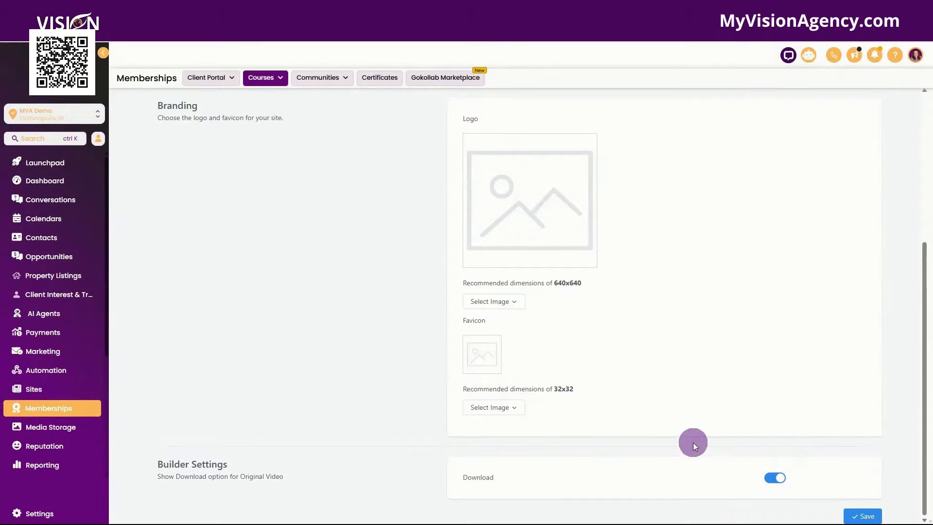
pyautogui.click(861, 515)
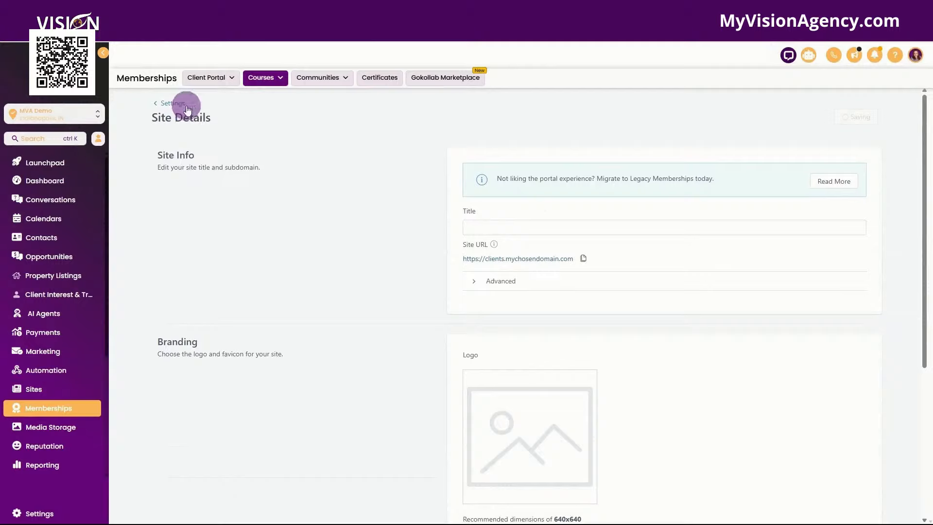
# - View the Domain Setup page from the course settings, then return to the course settings overview
pyautogui.click(175, 102)
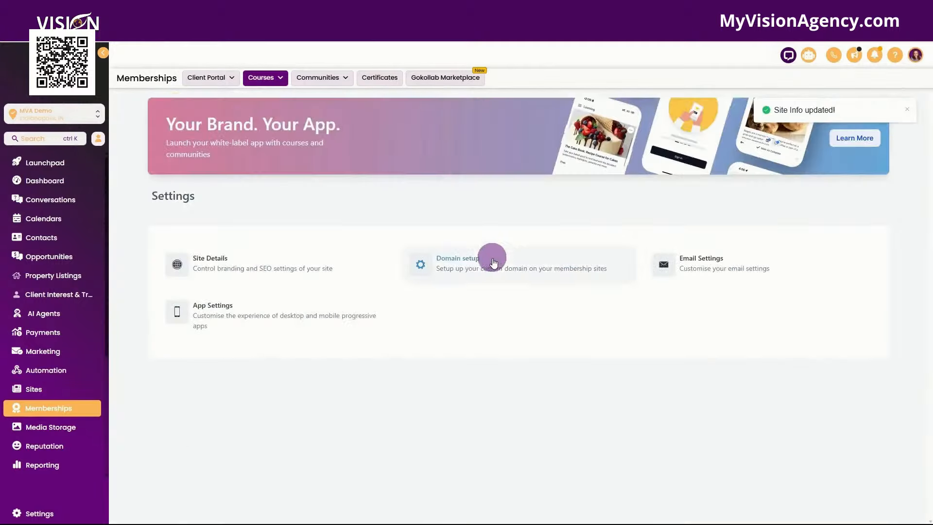
pyautogui.click(496, 262)
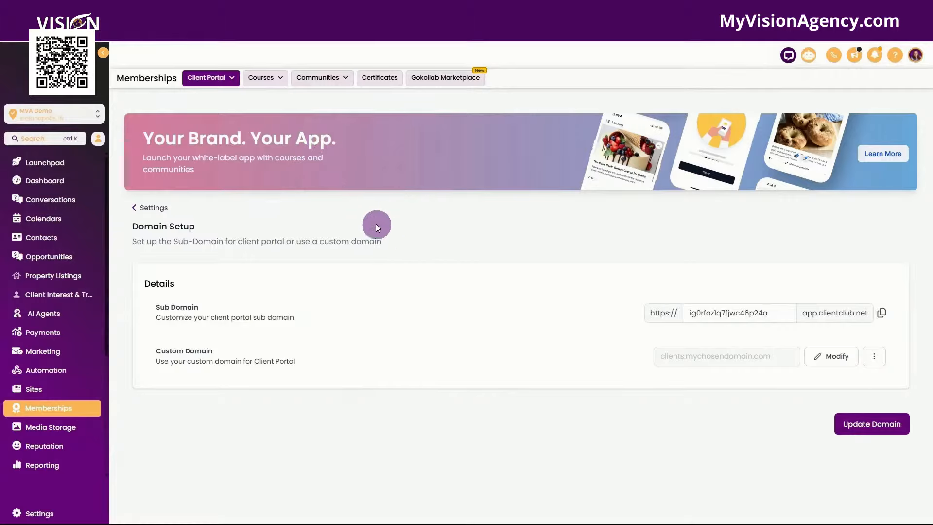
pyautogui.click(262, 77)
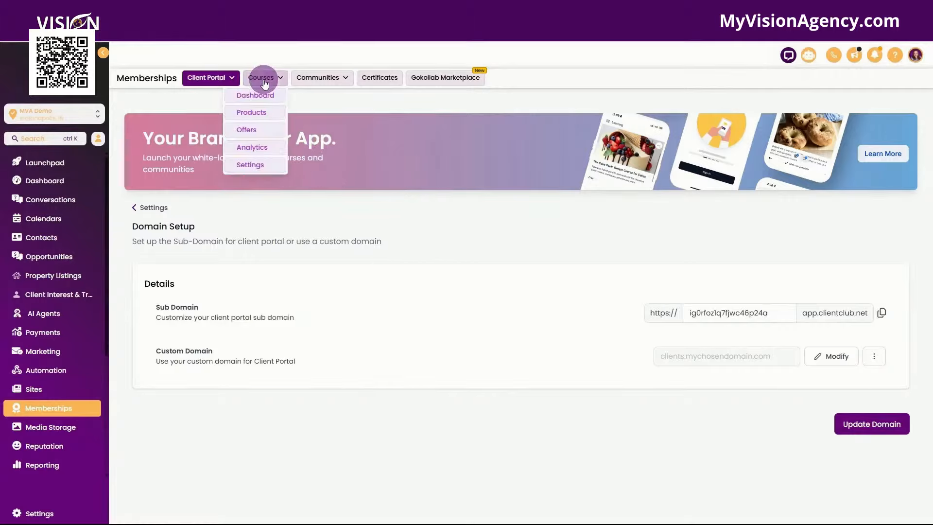
pyautogui.click(261, 165)
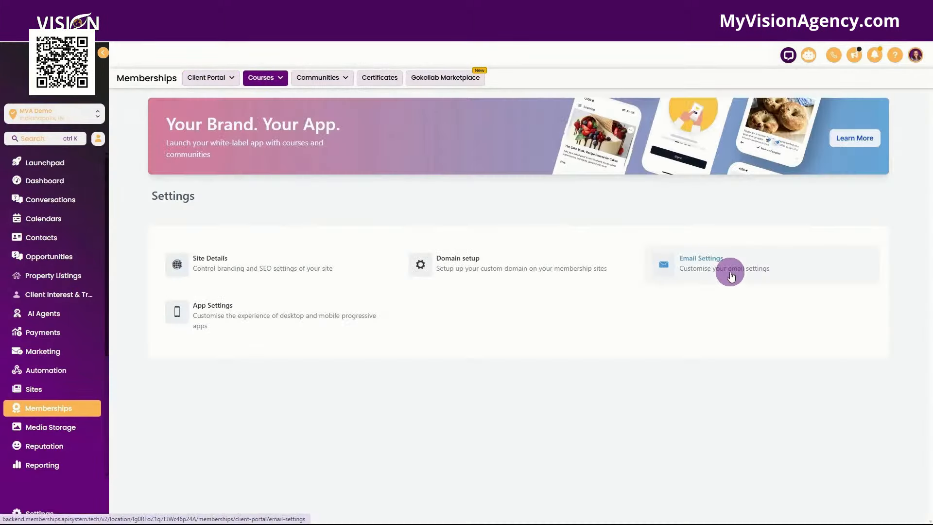
# - Enable the sign-up welcome email in the Courses email settings and check its template selection without changing it
pyautogui.click(729, 266)
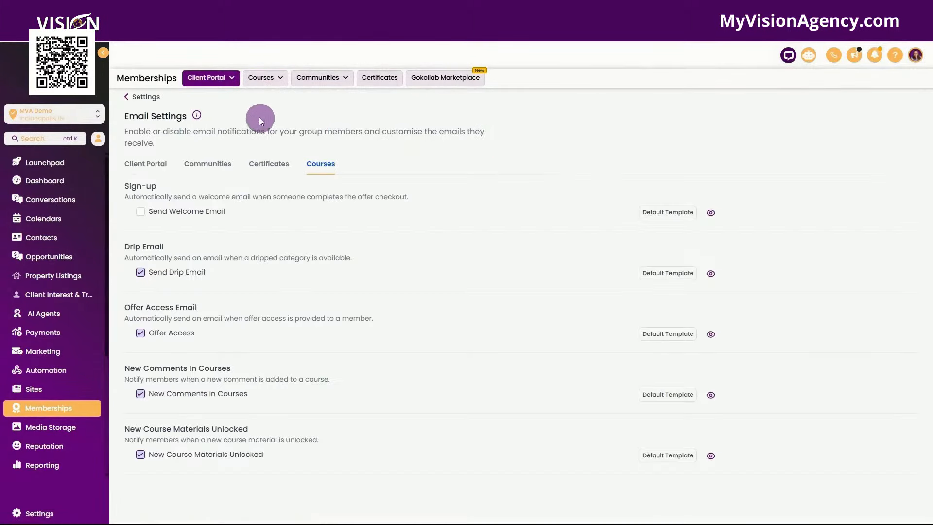
pyautogui.click(221, 79)
pyautogui.click(324, 165)
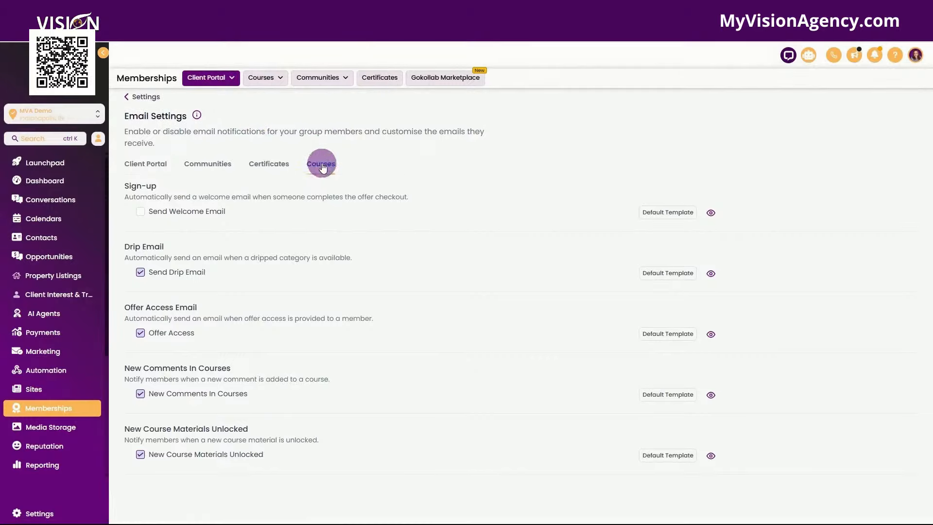
pyautogui.click(140, 211)
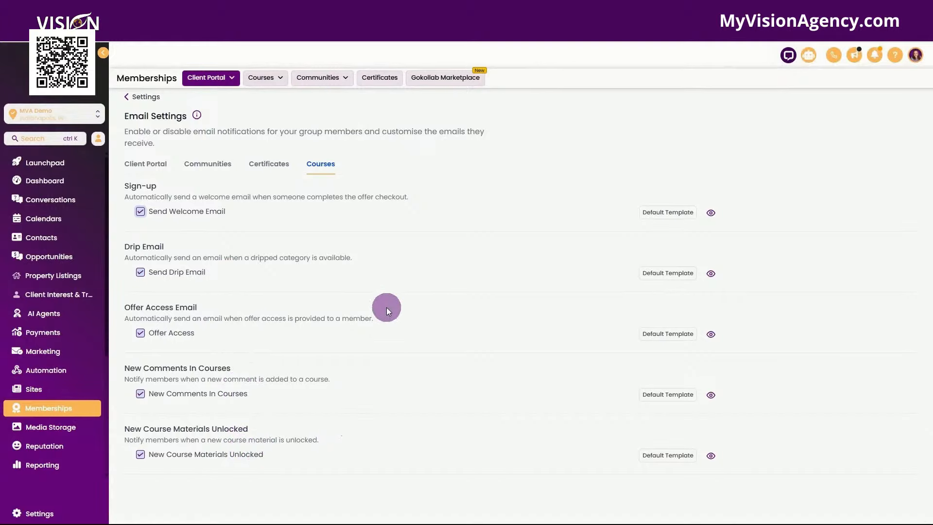
pyautogui.click(658, 216)
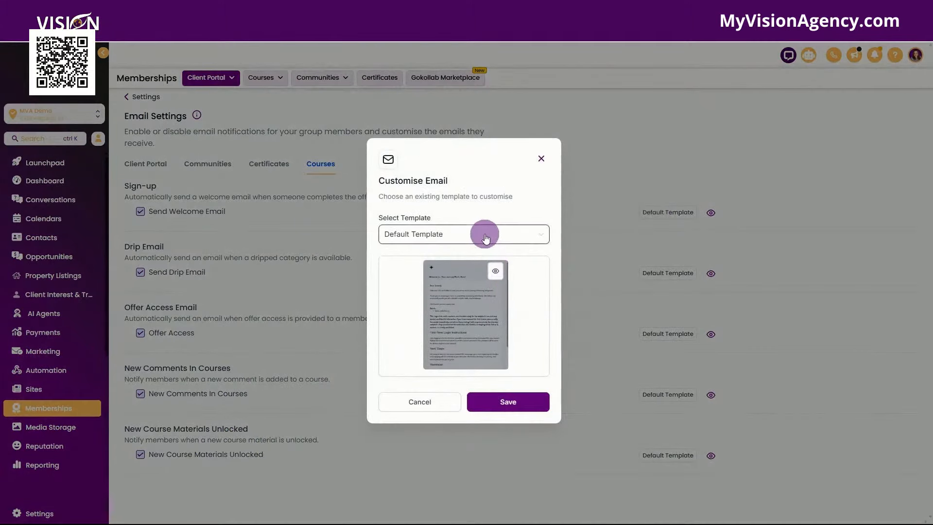
pyautogui.click(541, 158)
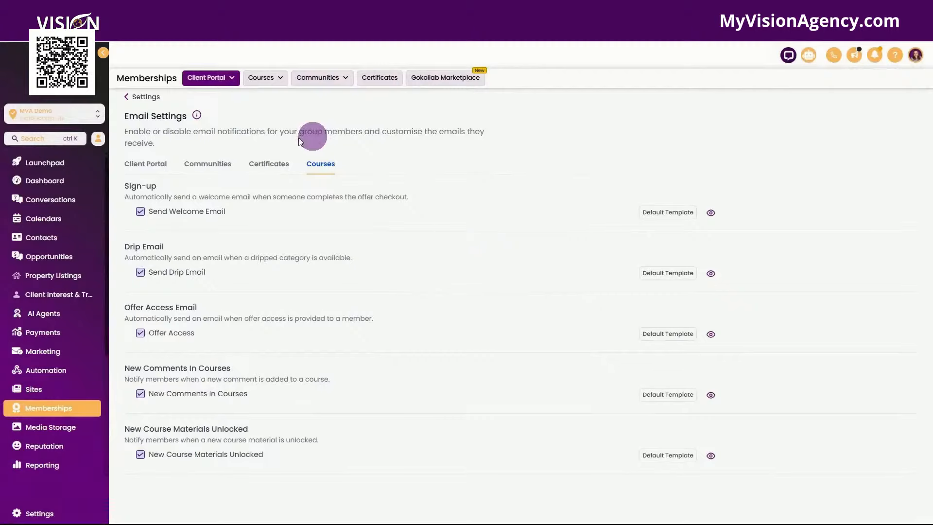
# - Examine the course App Settings, including the app details, icon and color options
pyautogui.moveTo(265, 78)
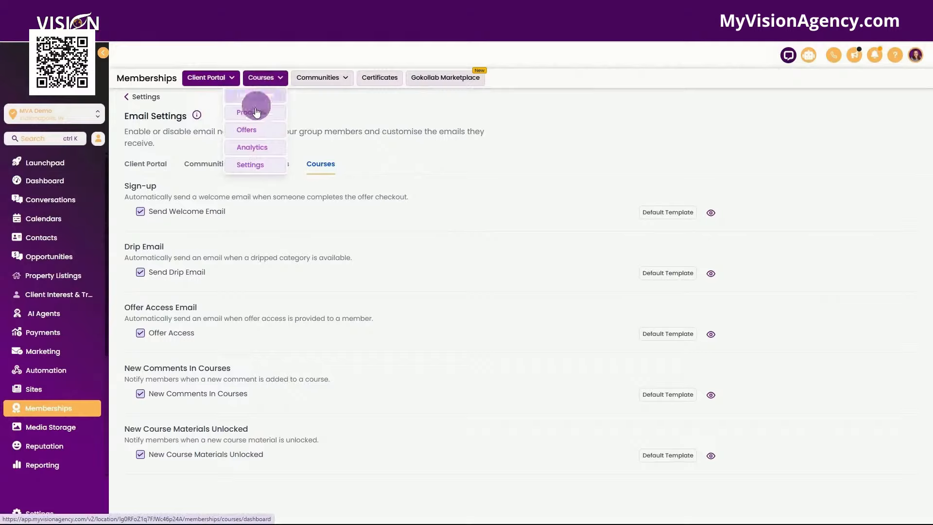
pyautogui.click(258, 165)
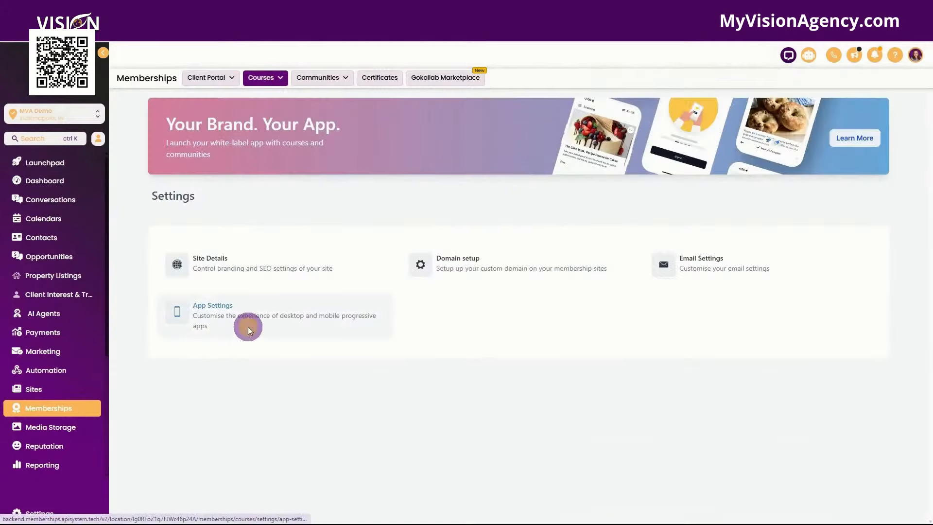
pyautogui.click(249, 329)
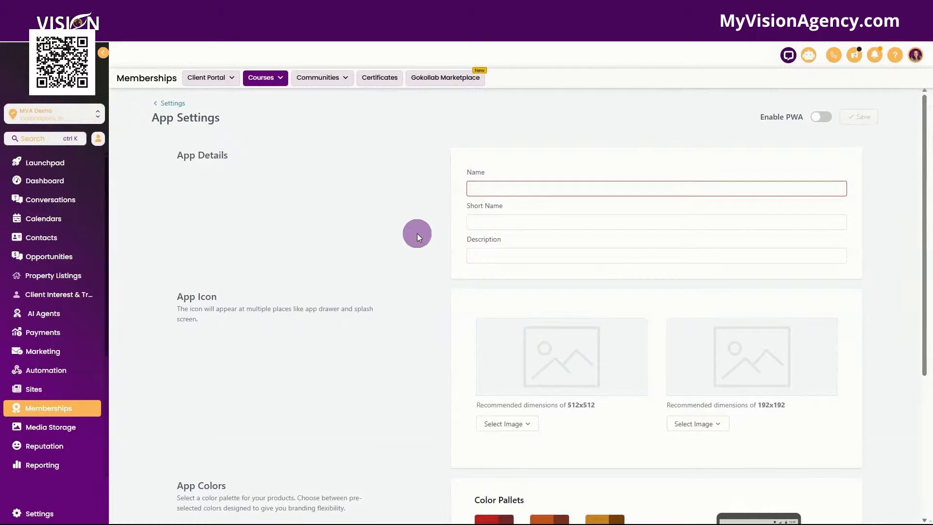
pyautogui.scroll(-1, 416, 233)
pyautogui.scroll(-3, 416, 235)
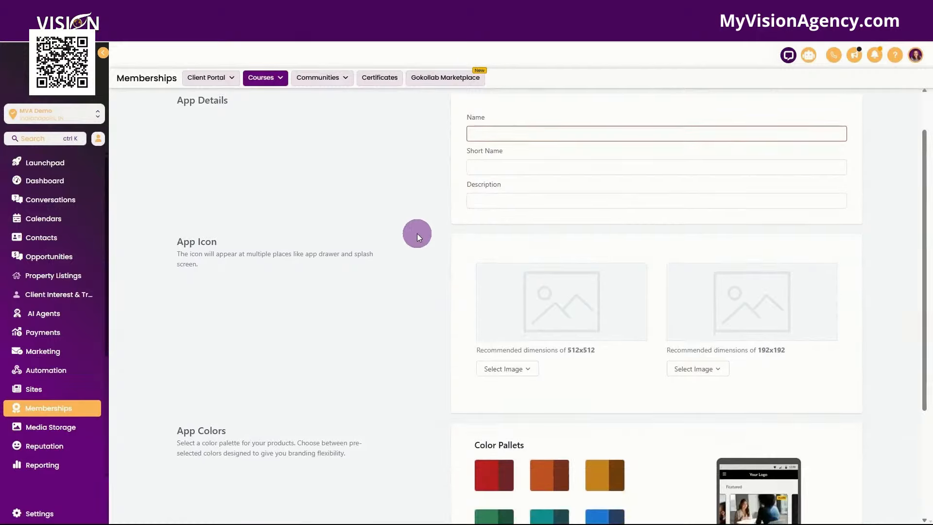
pyautogui.scroll(4, 417, 233)
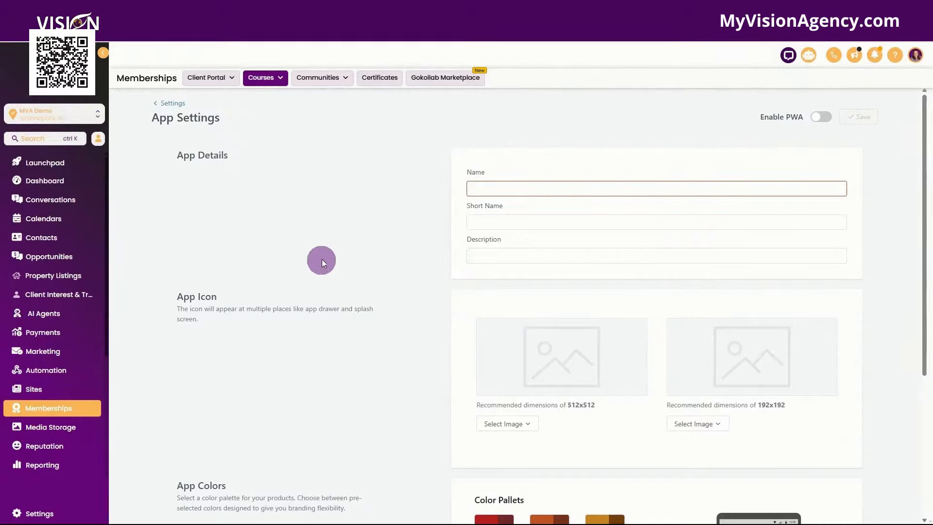
# - Create a course product from scratch with the Build your own template and name it Demo Course
pyautogui.moveTo(271, 80)
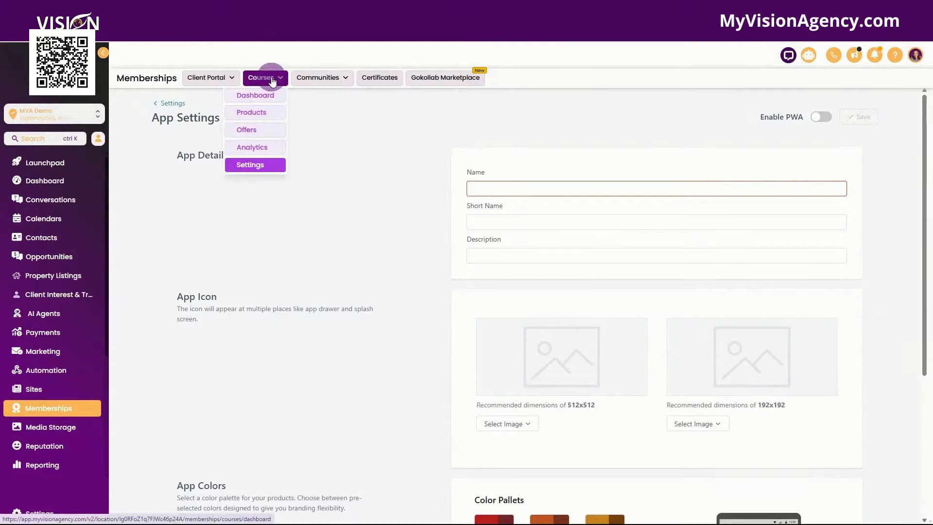
pyautogui.click(260, 112)
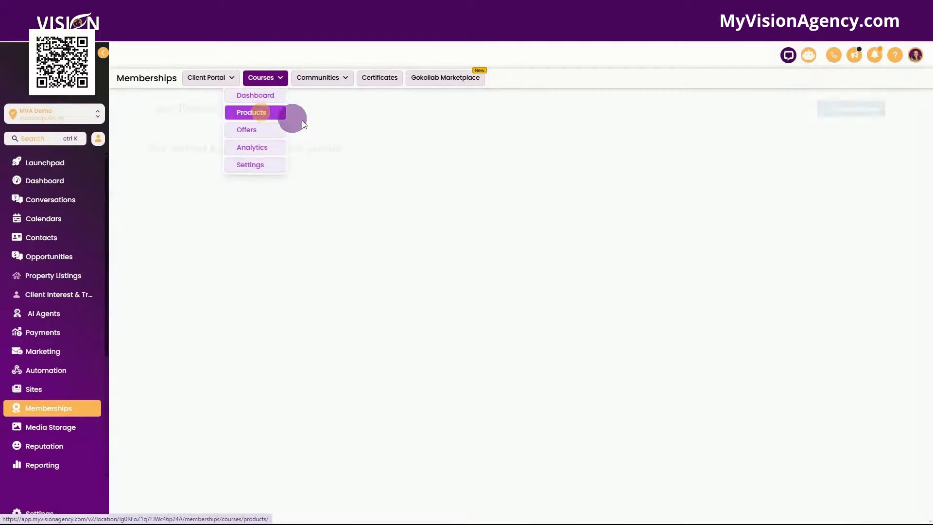
pyautogui.click(852, 110)
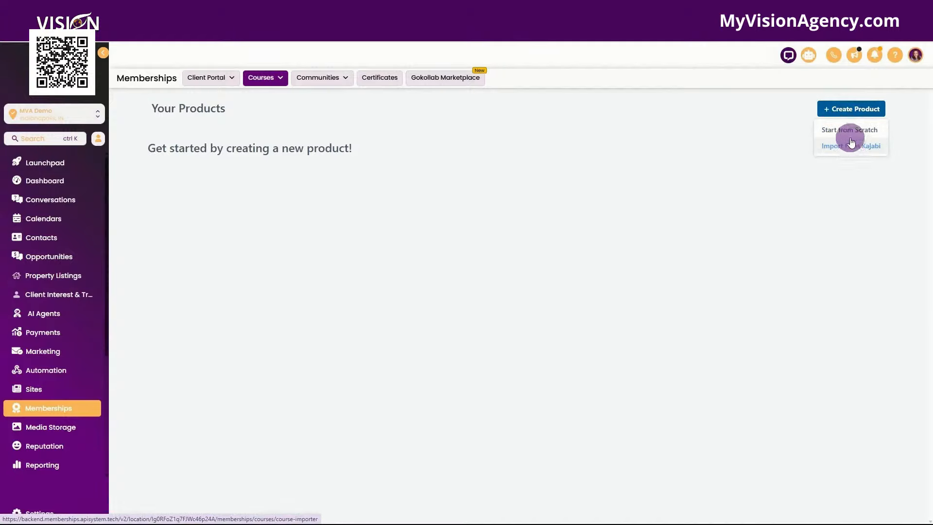
pyautogui.click(847, 130)
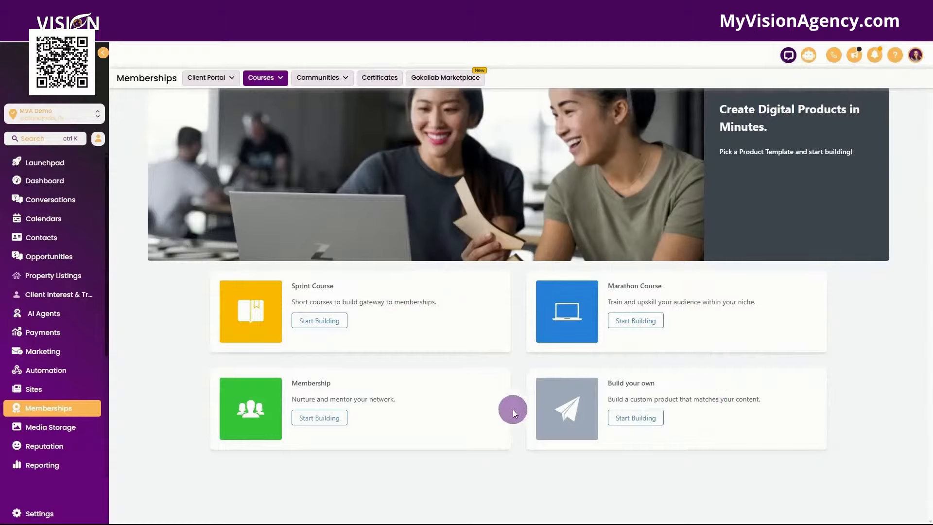
pyautogui.click(646, 418)
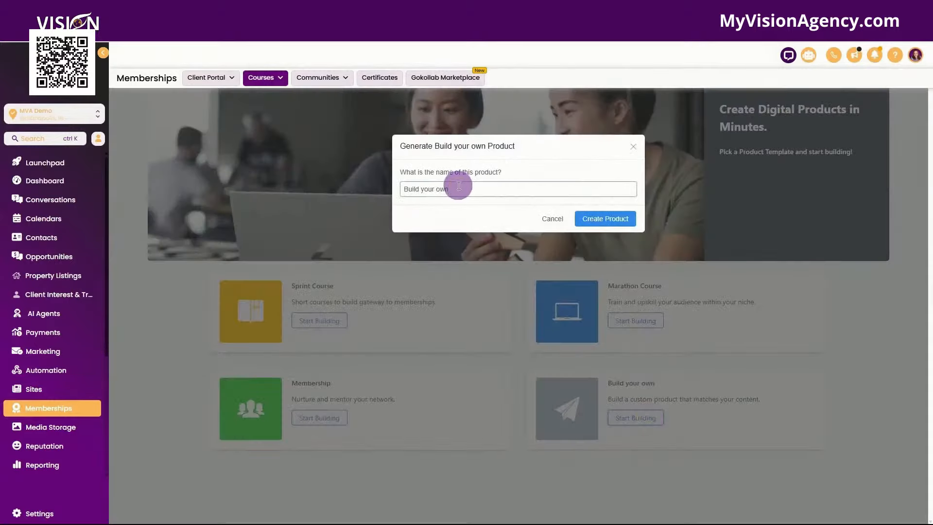
pyautogui.moveTo(457, 187); pyautogui.dragTo(406, 184)
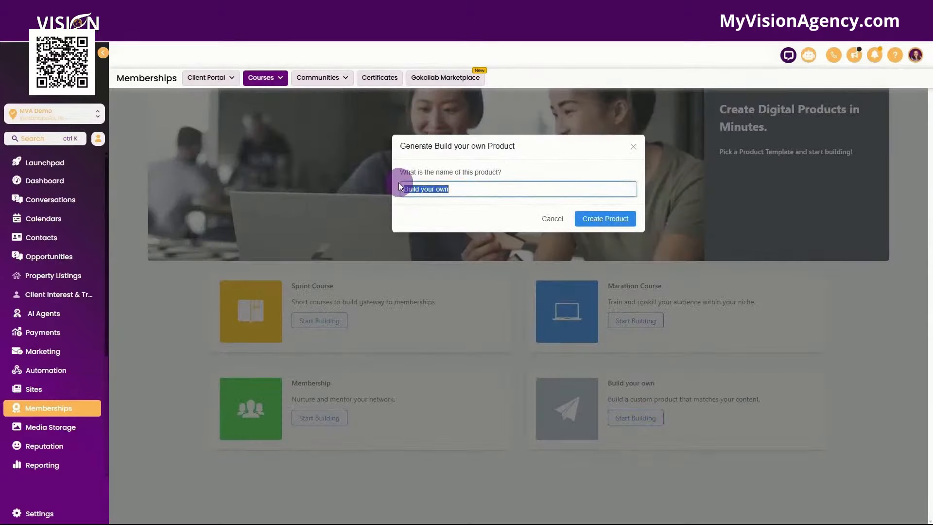
pyautogui.write('Demo Course')
pyautogui.click(593, 221)
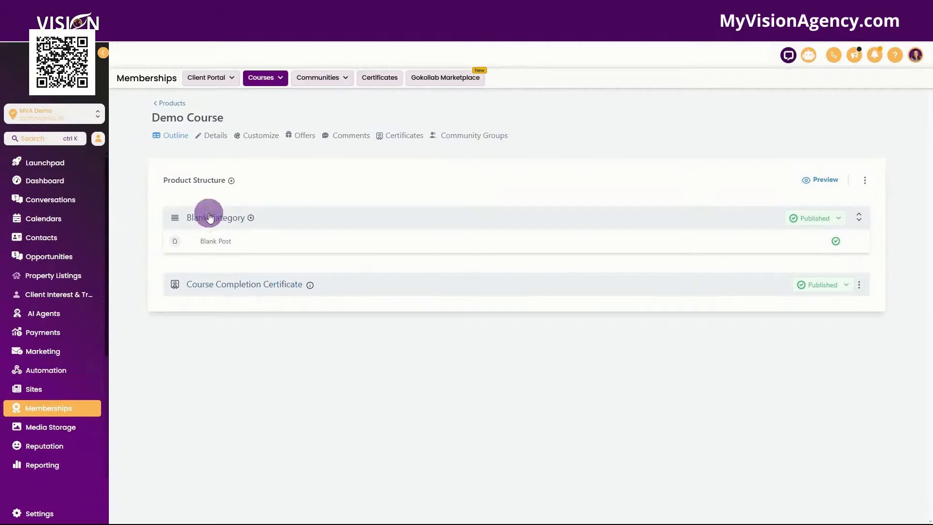
# - Delete the Course Completion Certificate from the course outline and check the course's Certificates page
pyautogui.click(859, 286)
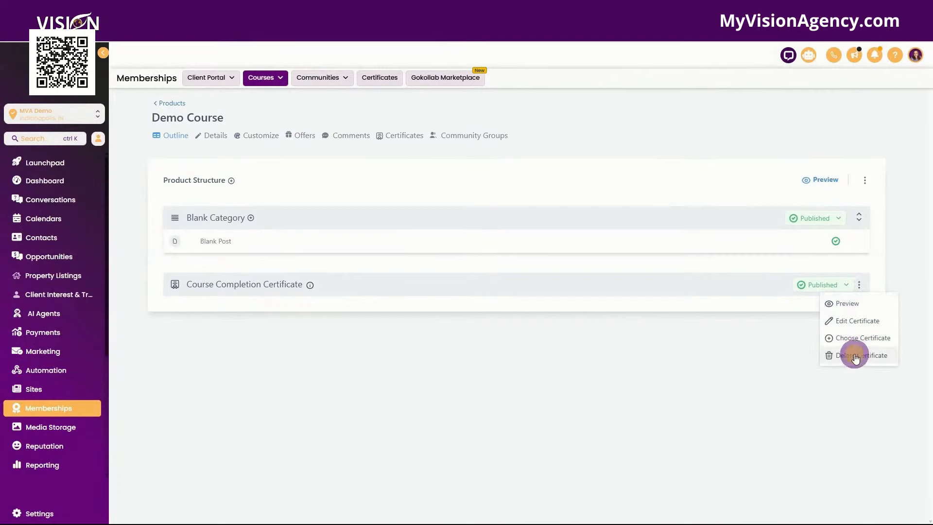
pyautogui.click(855, 357)
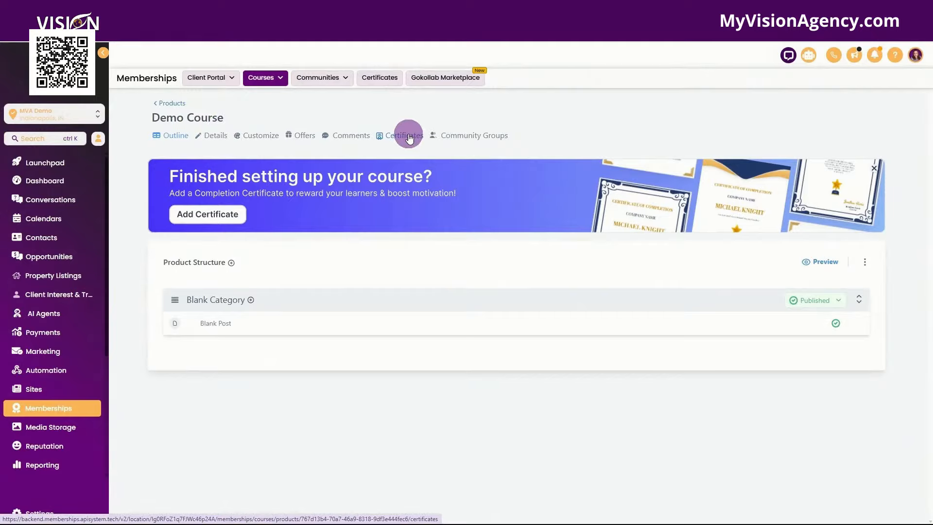
pyautogui.click(408, 138)
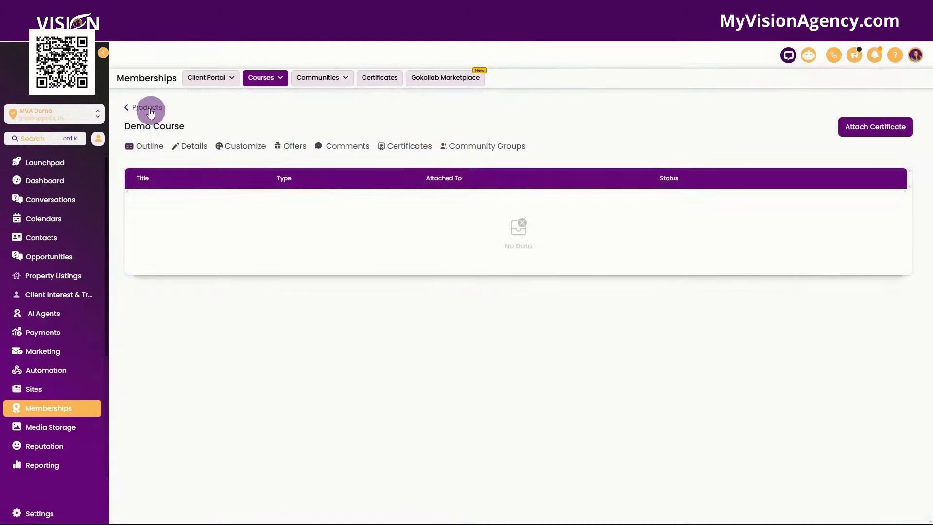
# - Open the Blank Category of Demo Course, change its title to Courses and save it
pyautogui.click(146, 107)
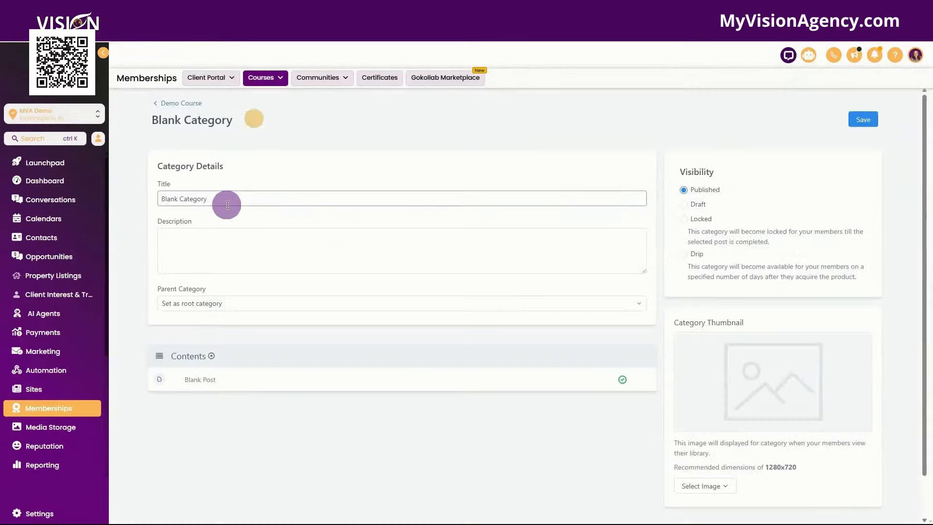
pyautogui.click(222, 199)
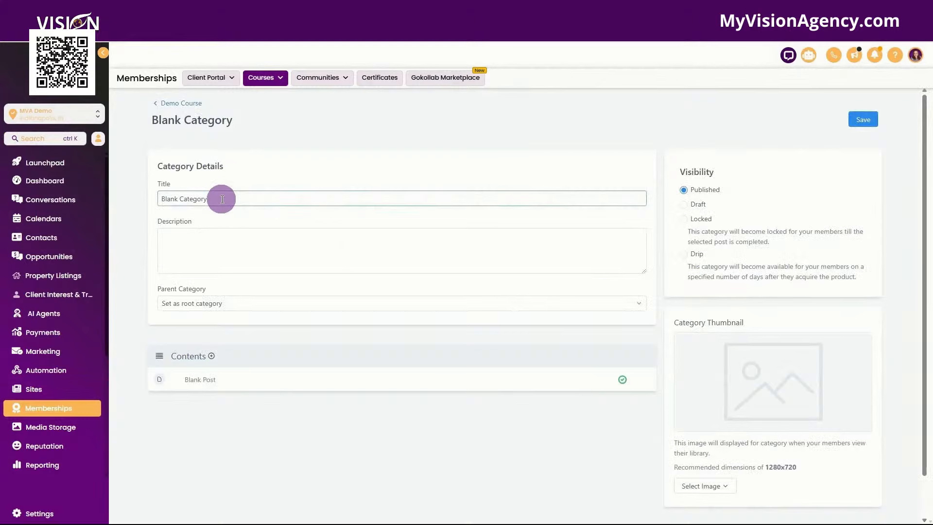
pyautogui.moveTo(222, 200); pyautogui.dragTo(163, 200)
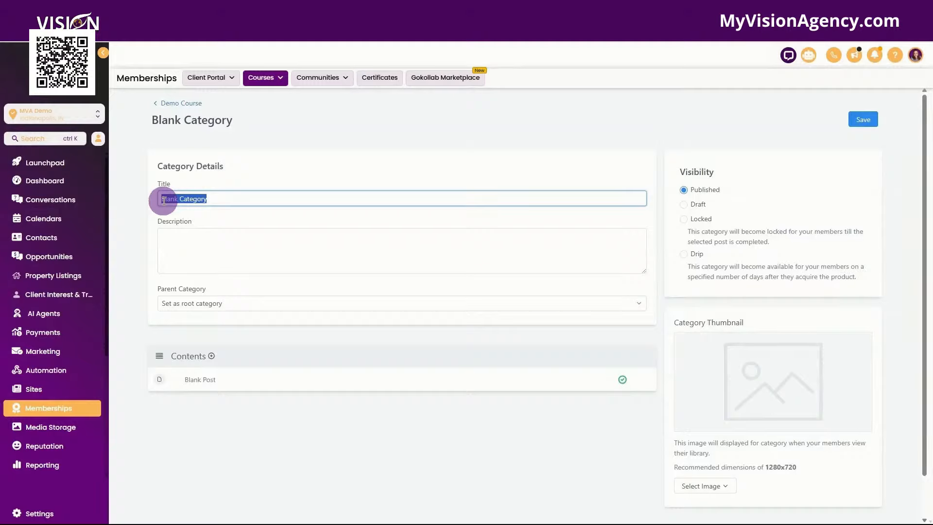
pyautogui.write('Courses')
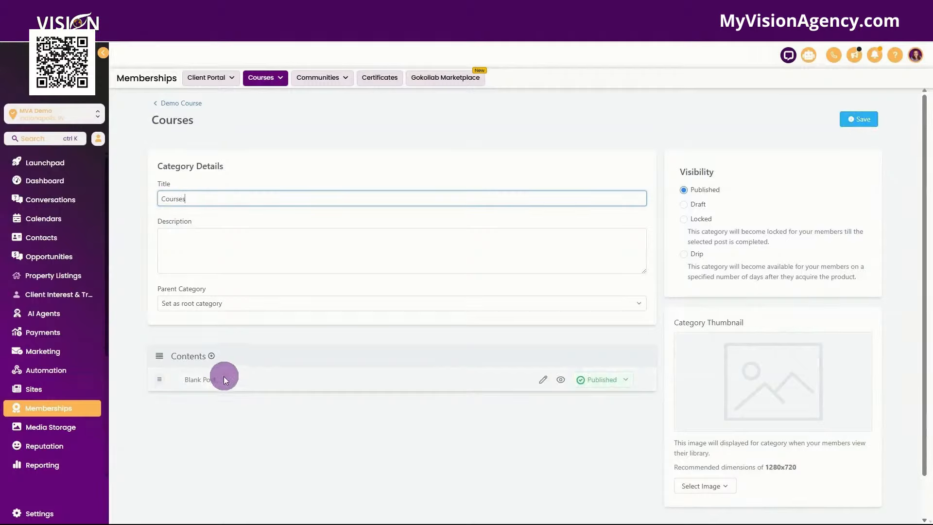
pyautogui.click(859, 119)
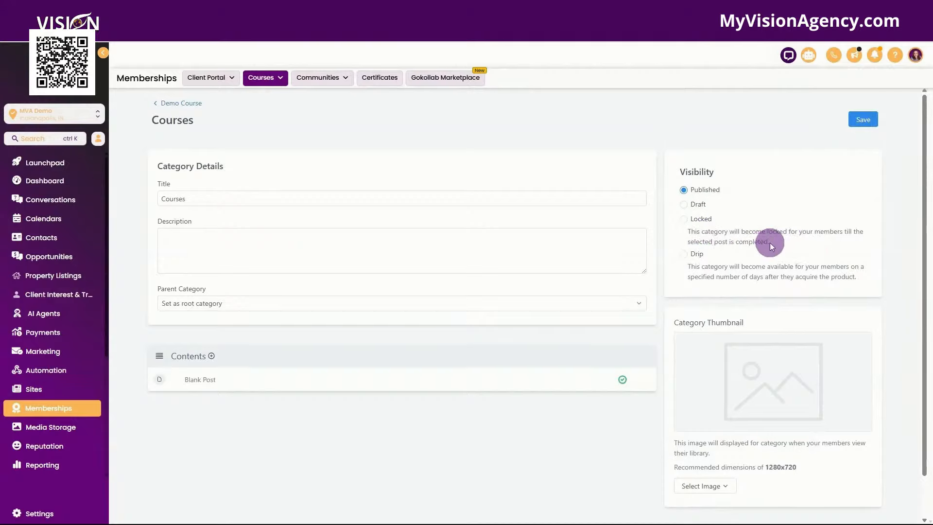
# - Try the category's Drip visibility by number of days and by specific date, and set it back to Published
pyautogui.click(690, 253)
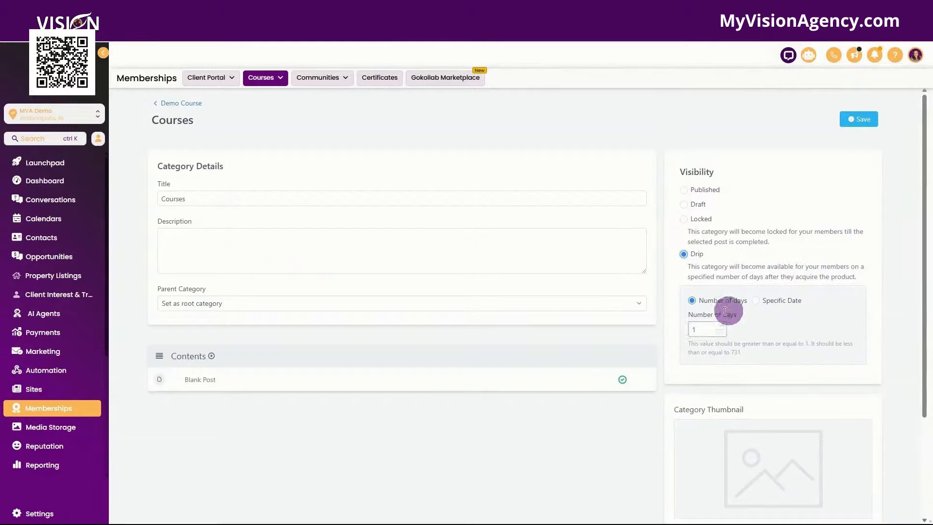
pyautogui.click(756, 300)
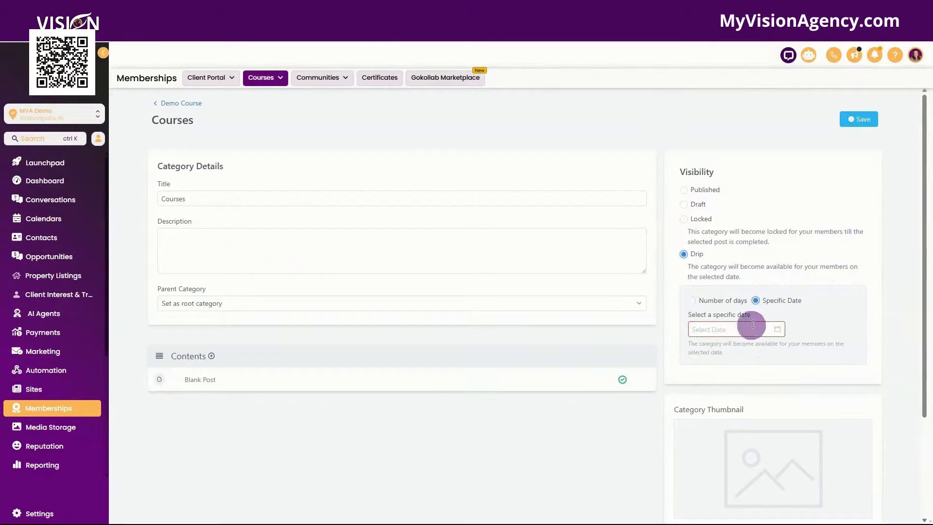
pyautogui.click(683, 300)
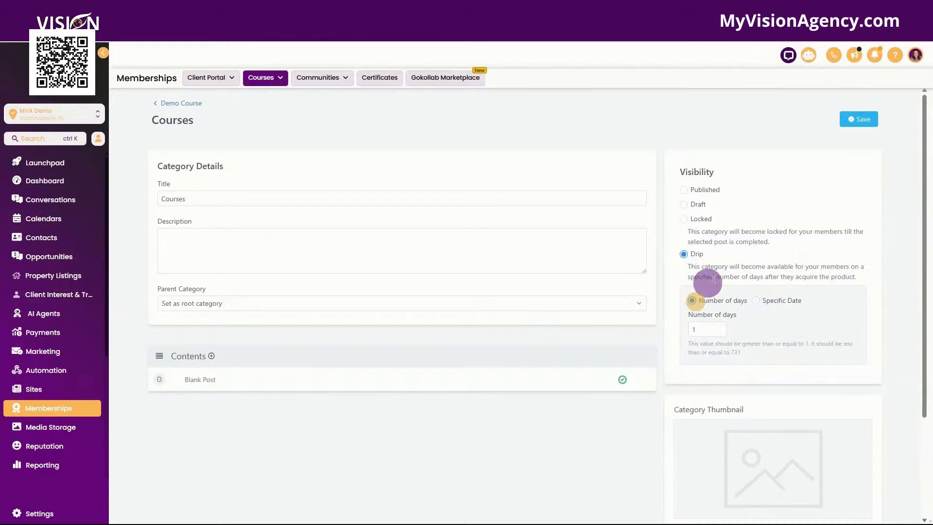
pyautogui.click(683, 190)
# - Check the image source options for the category thumbnail and save the category
pyautogui.scroll(-1, 700, 366)
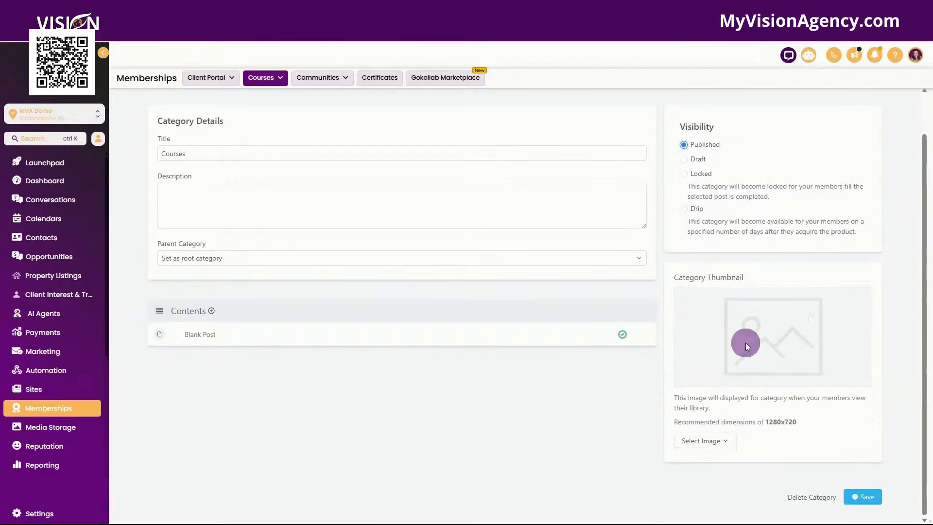
pyautogui.click(715, 437)
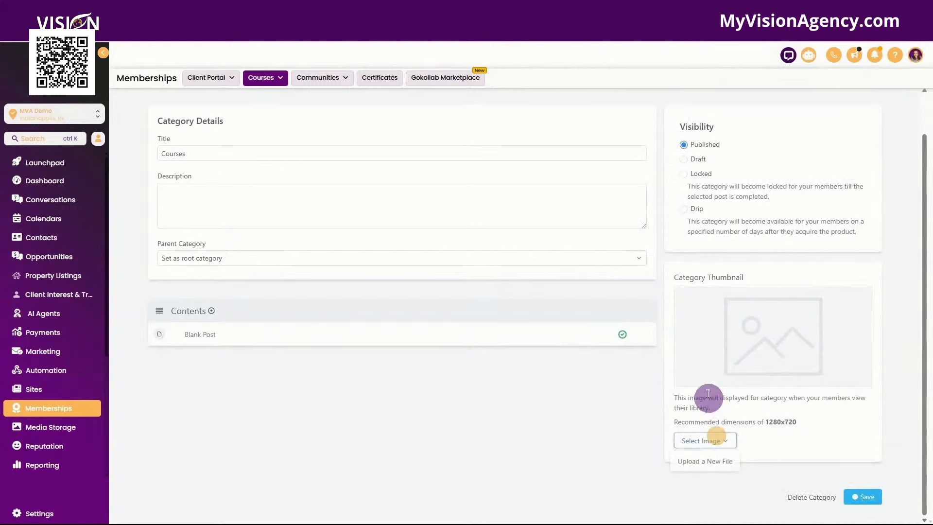
pyautogui.click(868, 495)
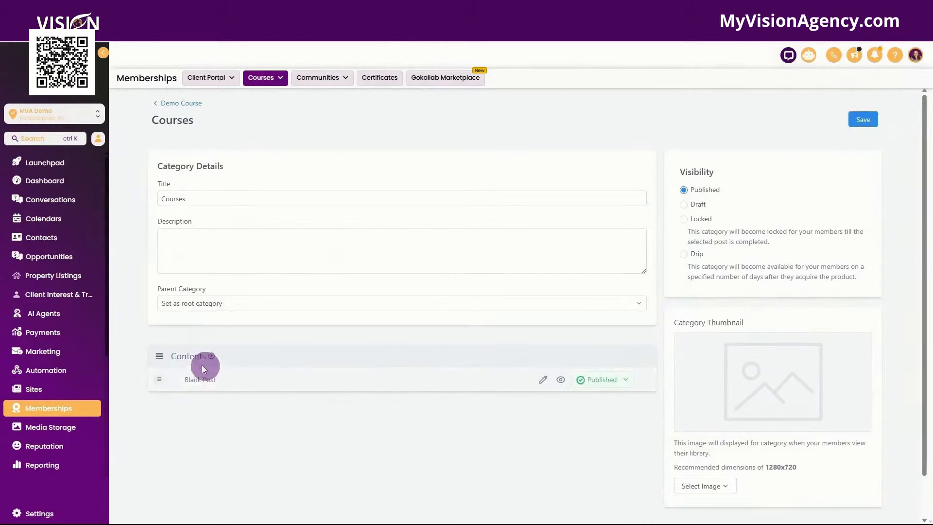
# - Open the Blank Post in the Courses category and change its title to Getting Started
pyautogui.click(185, 355)
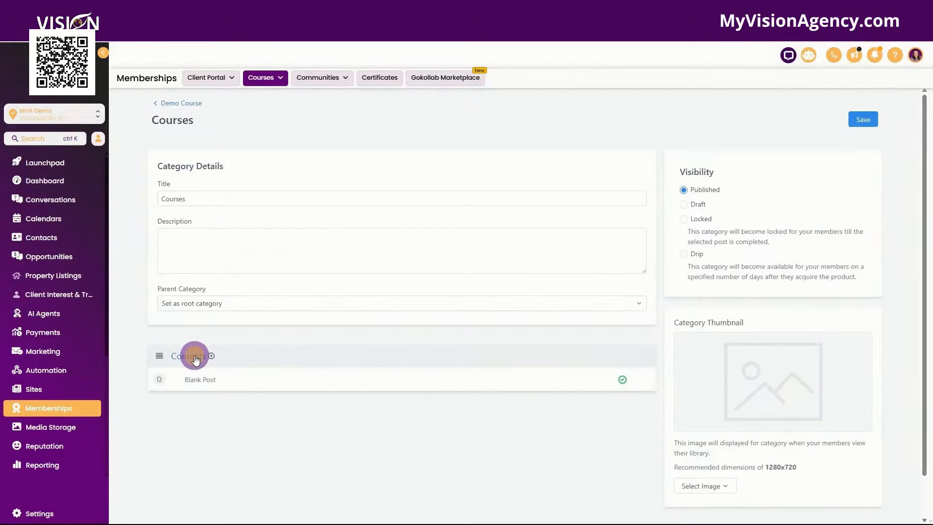
pyautogui.click(199, 379)
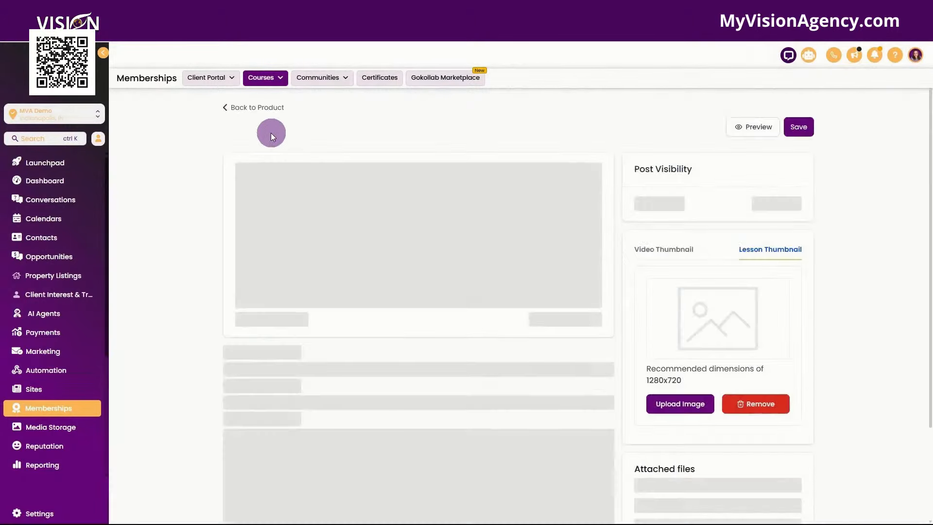
pyautogui.moveTo(287, 275); pyautogui.dragTo(246, 270)
pyautogui.write('B')
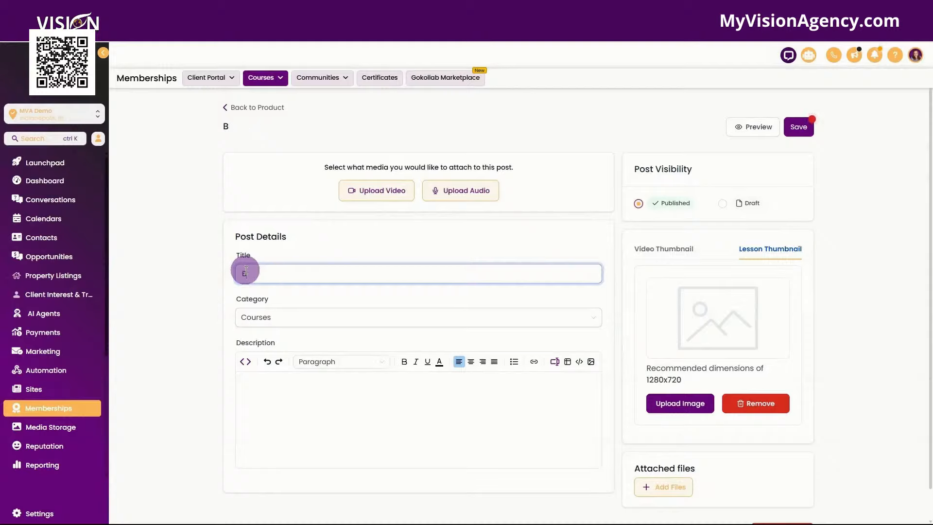
pyautogui.press('BackSpace')
pyautogui.write('Getting Started')
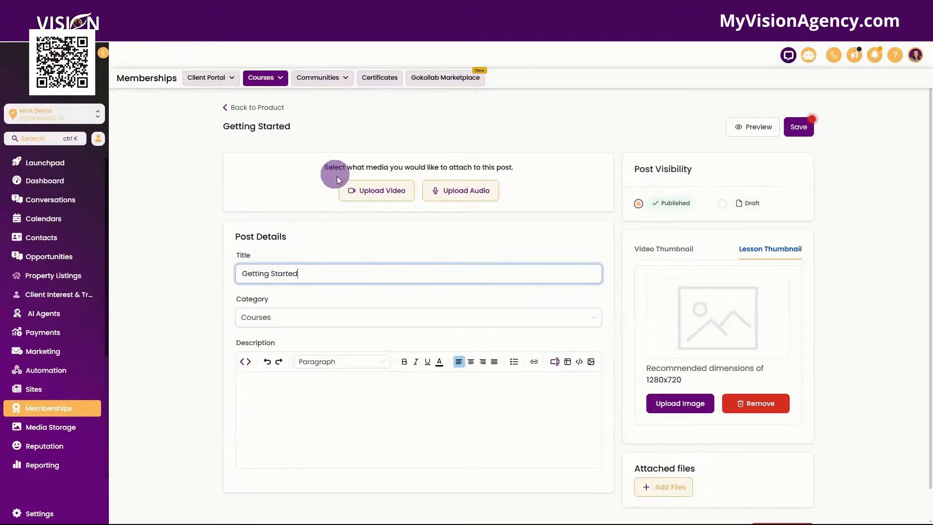
# - Examine the device and link options for attaching a video and an audio file, without adding any media
pyautogui.click(378, 189)
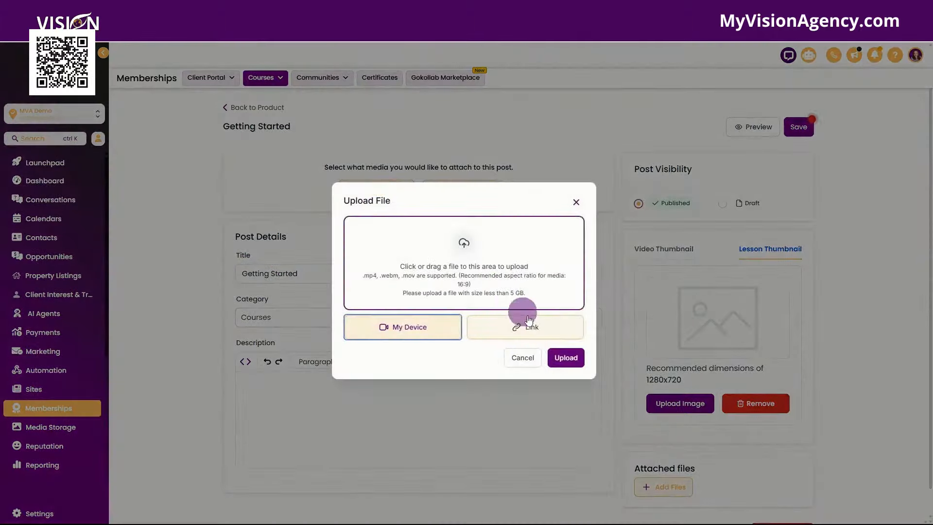
pyautogui.click(518, 326)
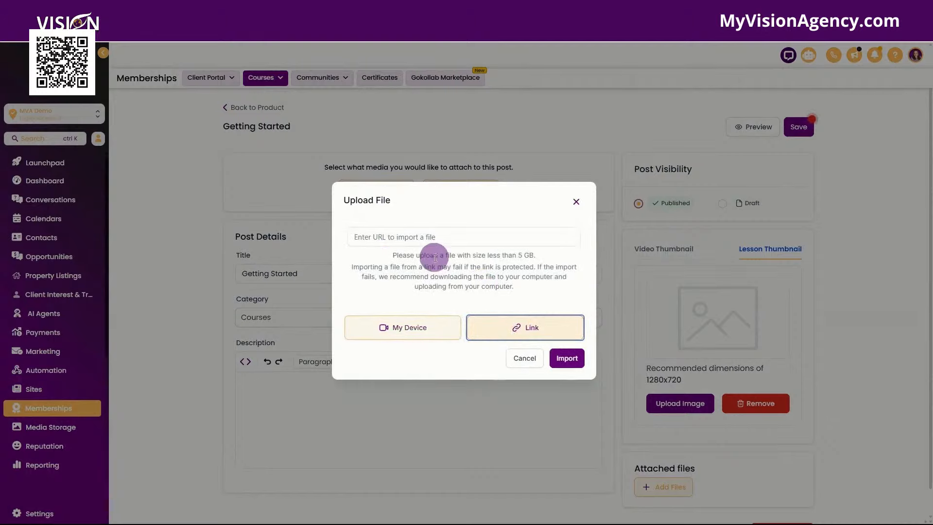
pyautogui.click(576, 201)
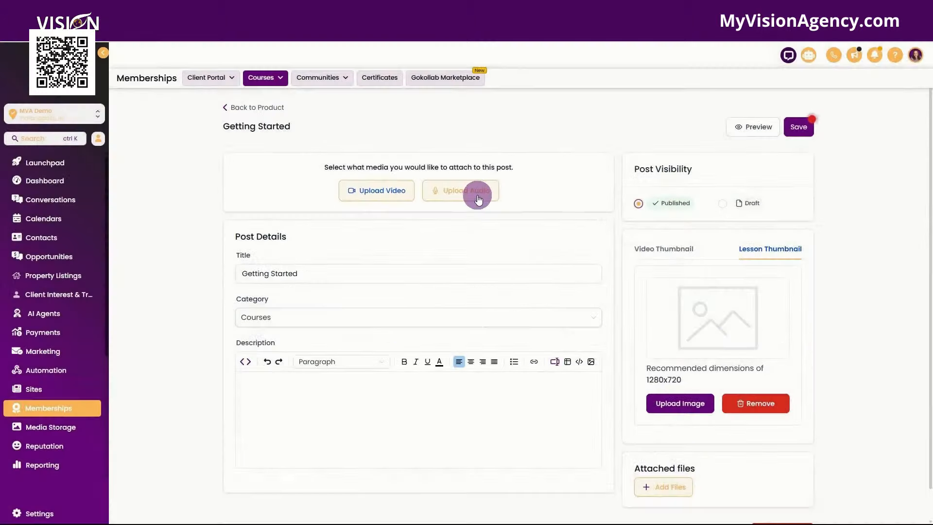
pyautogui.click(474, 190)
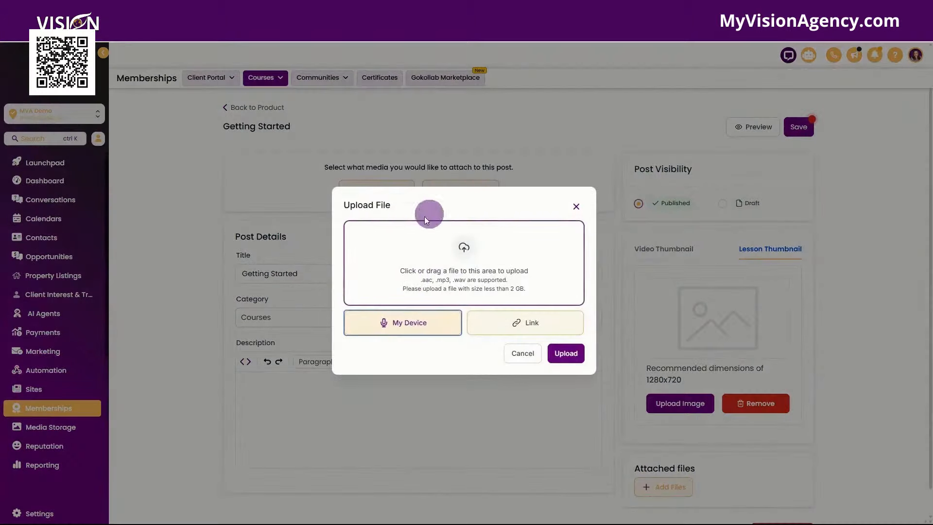
pyautogui.click(535, 331)
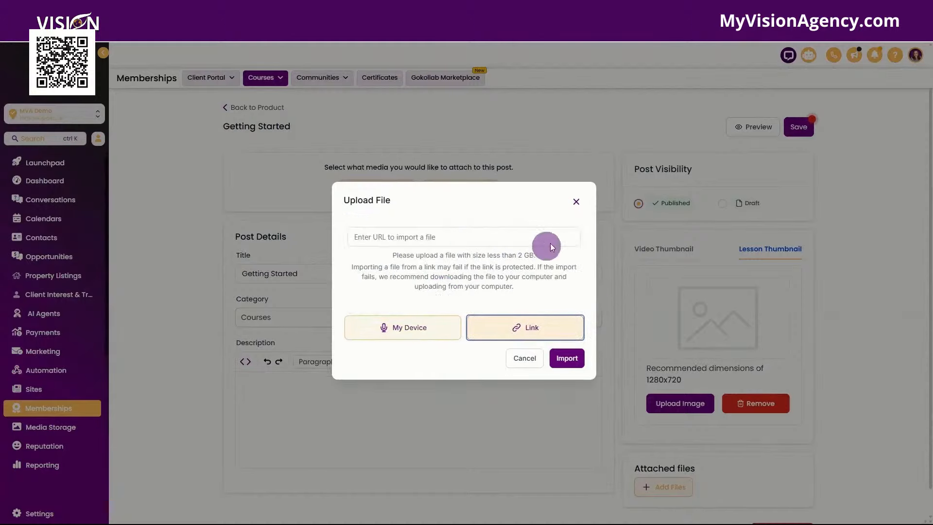
pyautogui.click(576, 201)
# - Examine the post's description editor with its paragraph styles, and review the thumbnail and attached files options
pyautogui.click(270, 377)
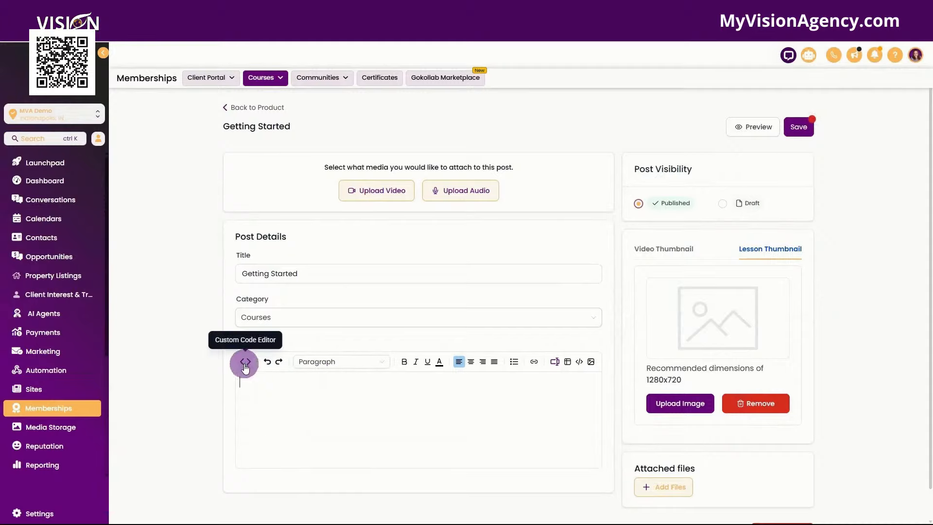
pyautogui.click(326, 364)
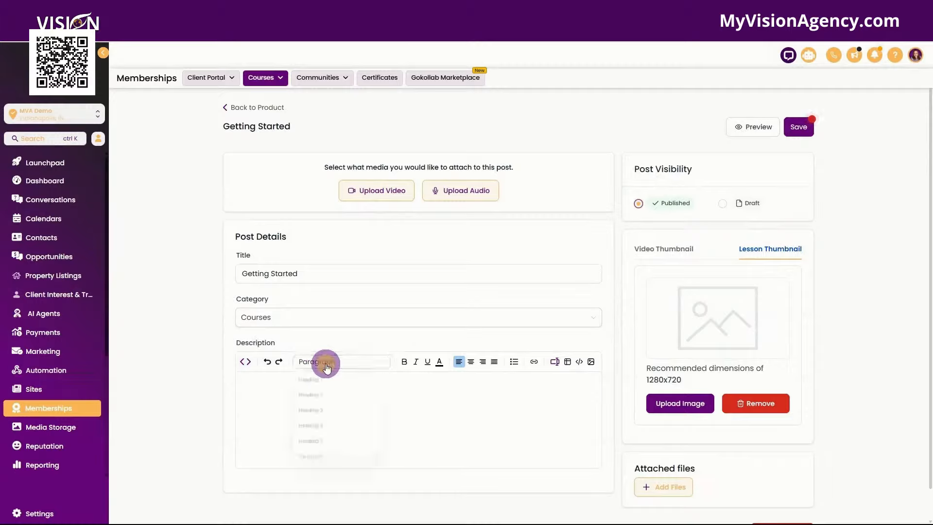
pyautogui.click(266, 387)
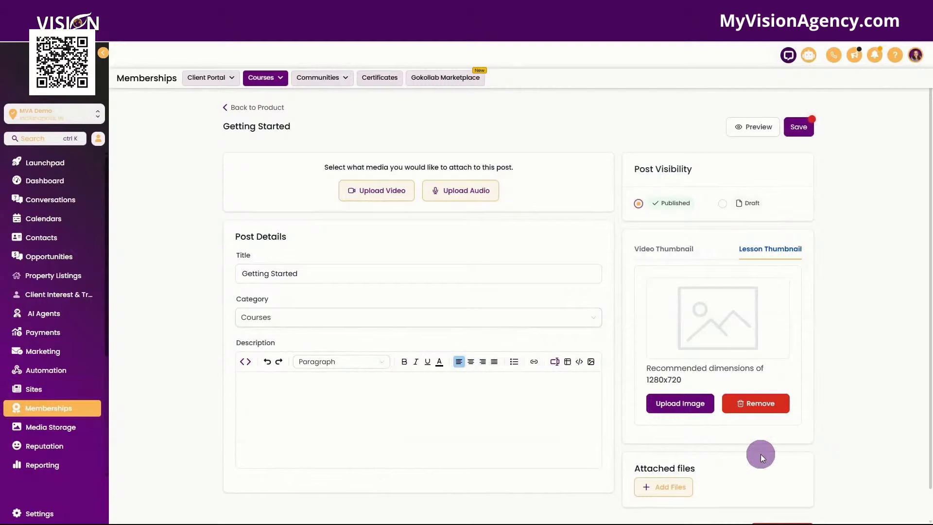
pyautogui.scroll(-1, 759, 453)
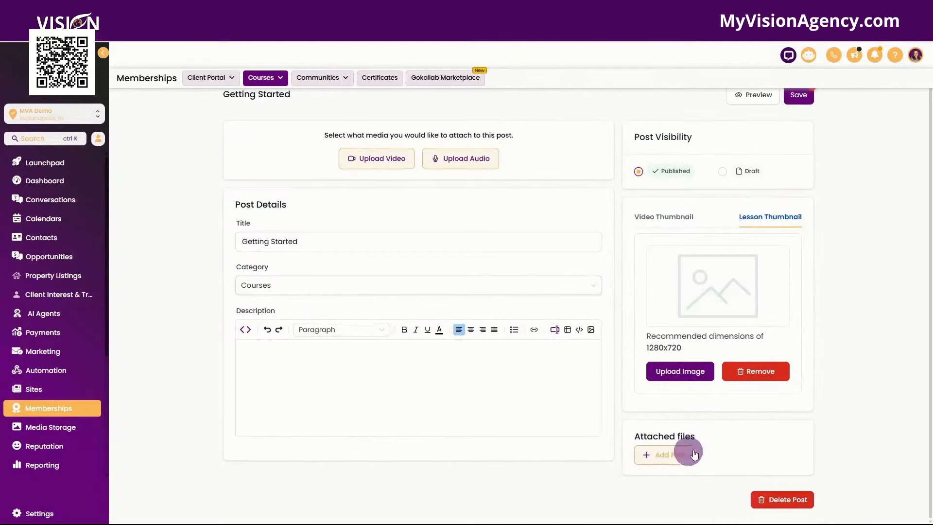
pyautogui.scroll(1, 881, 352)
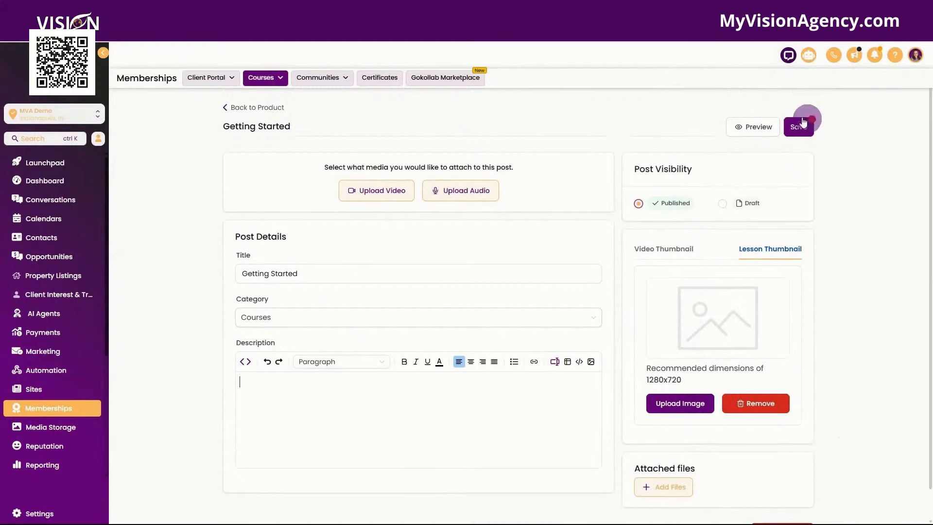
# - Save the Getting Started post, return to the product outline and create a category titled Websites
pyautogui.click(796, 127)
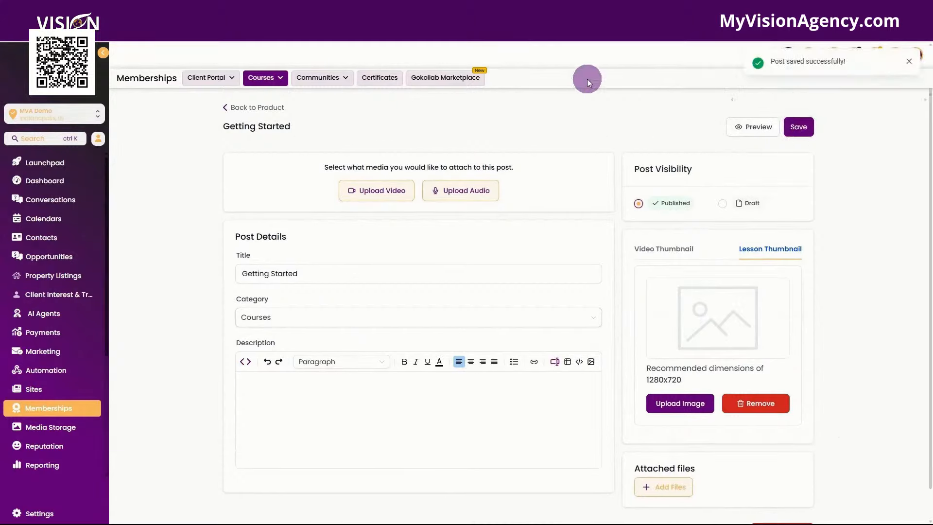
pyautogui.click(251, 108)
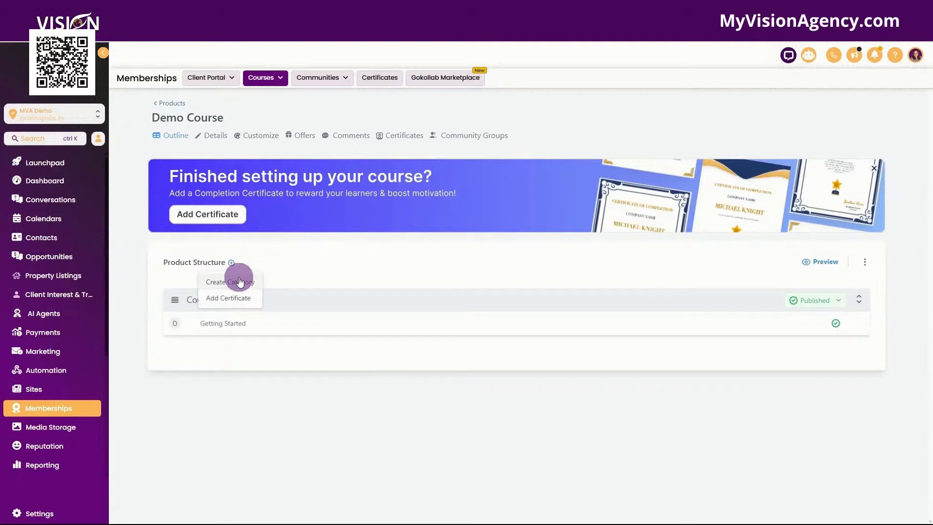
pyautogui.click(239, 281)
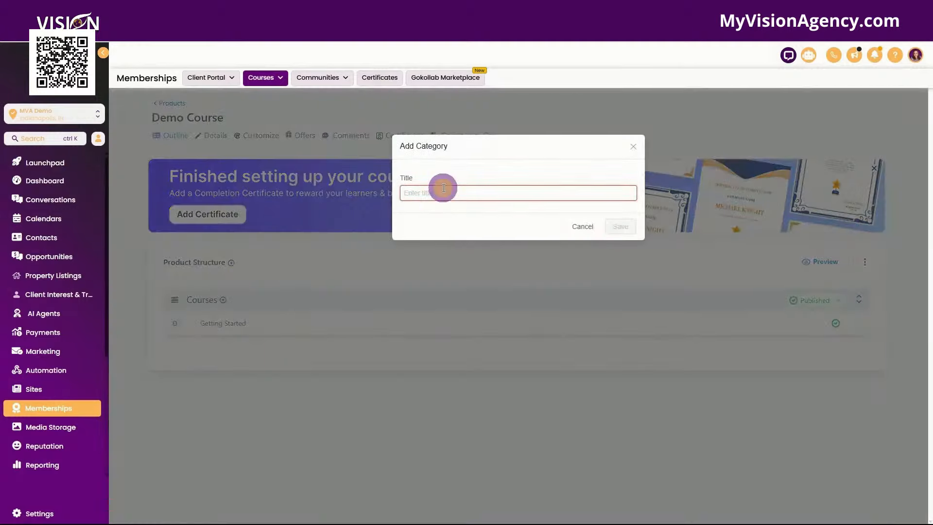
pyautogui.write('Web')
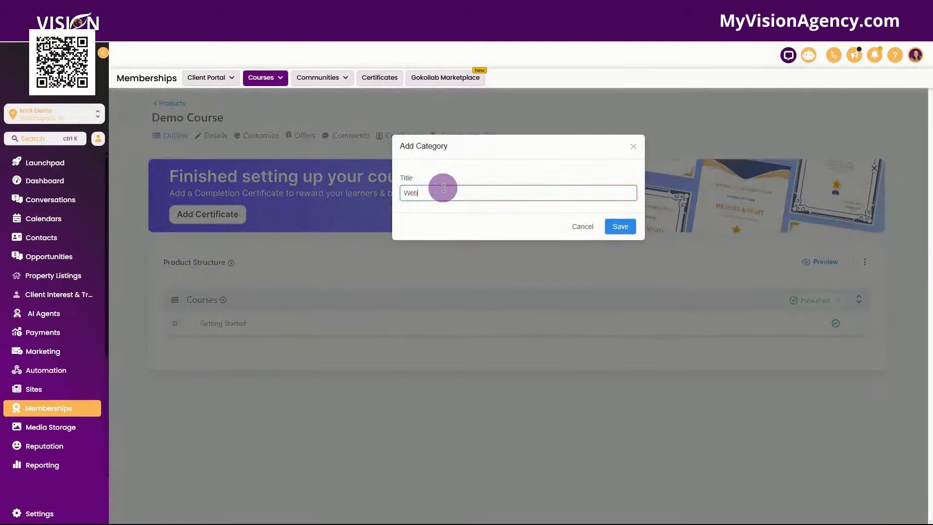
pyautogui.write('sites')
pyautogui.press('Return')
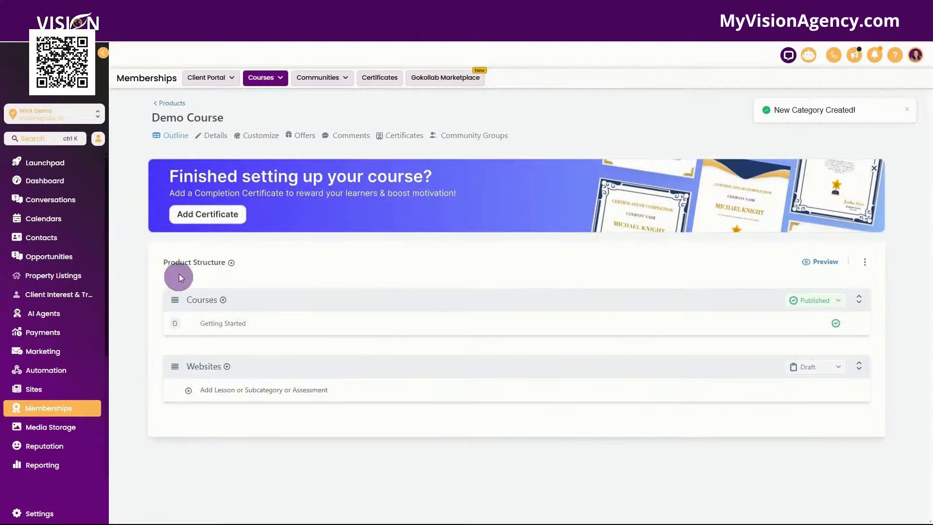
# - Add a lesson titled Getting Started to the Websites category
pyautogui.click(216, 393)
pyautogui.click(262, 411)
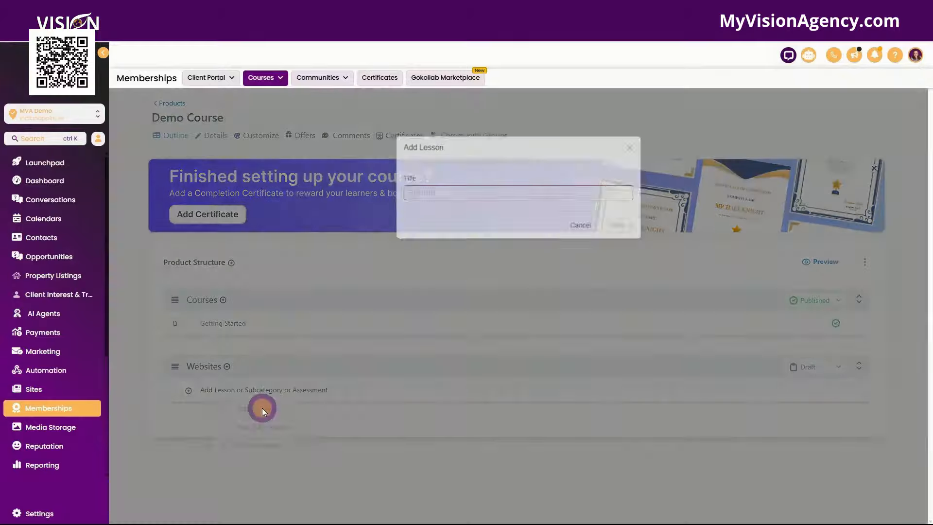
pyautogui.click(431, 194)
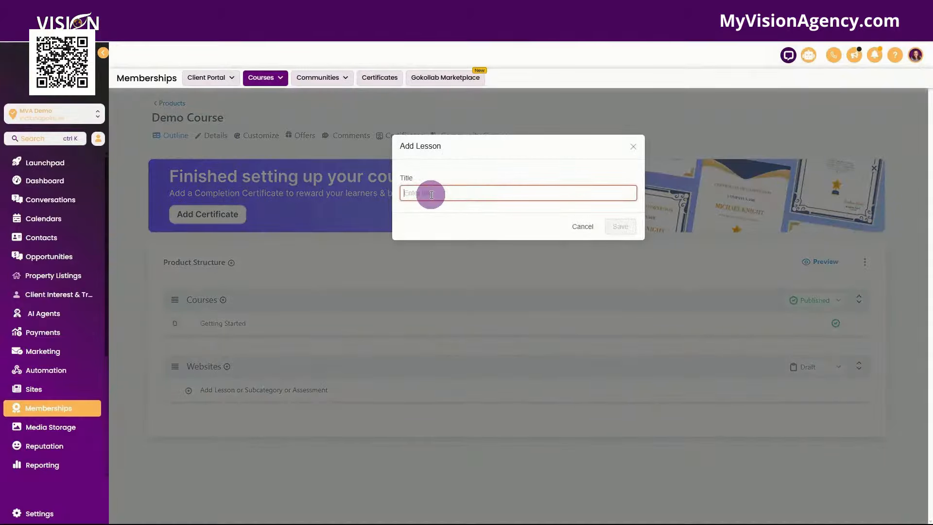
pyautogui.write('Getting')
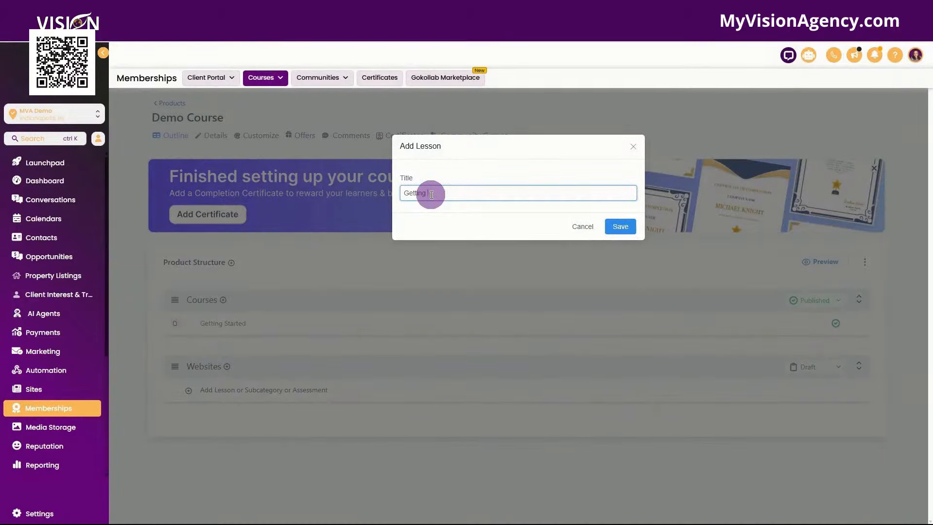
pyautogui.write(' Started')
pyautogui.press('Return')
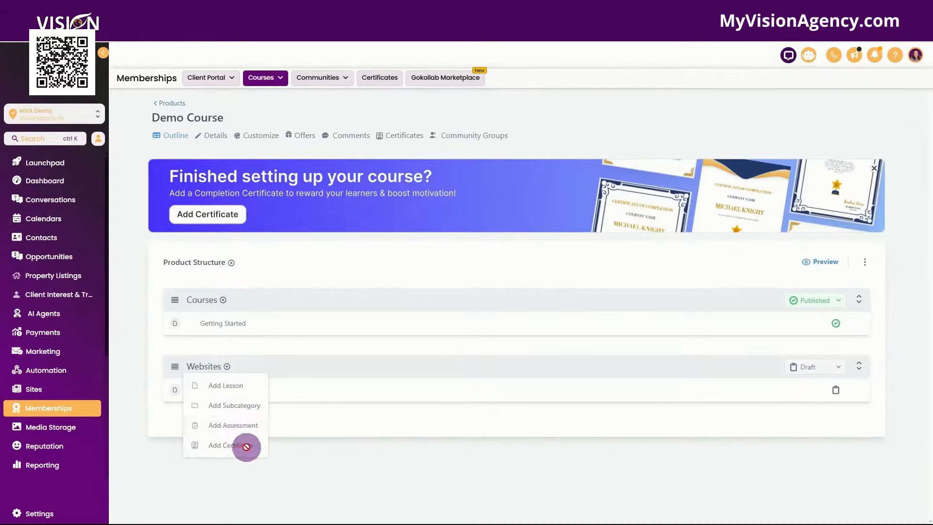
# - Add a second lesson titled Build Website to the Websites category
pyautogui.click(237, 386)
pyautogui.click(500, 190)
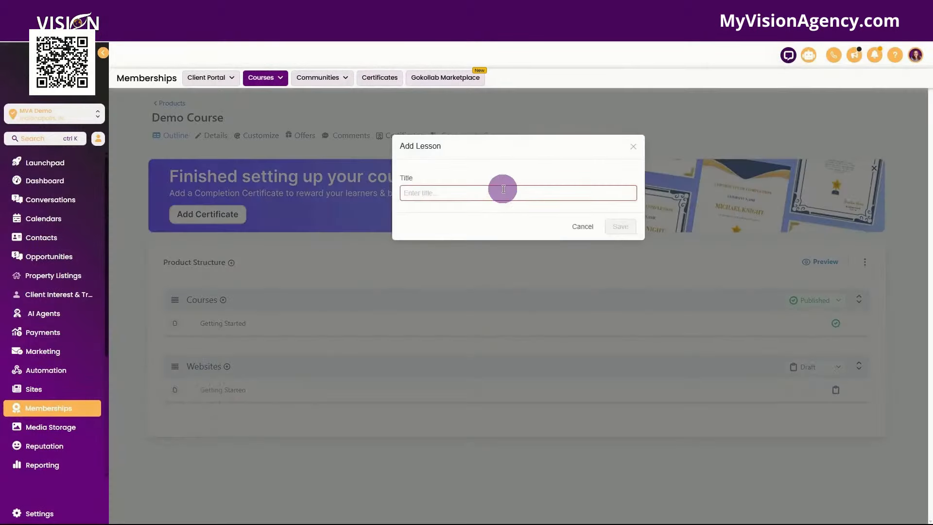
pyautogui.write('Build Website')
pyautogui.click(620, 227)
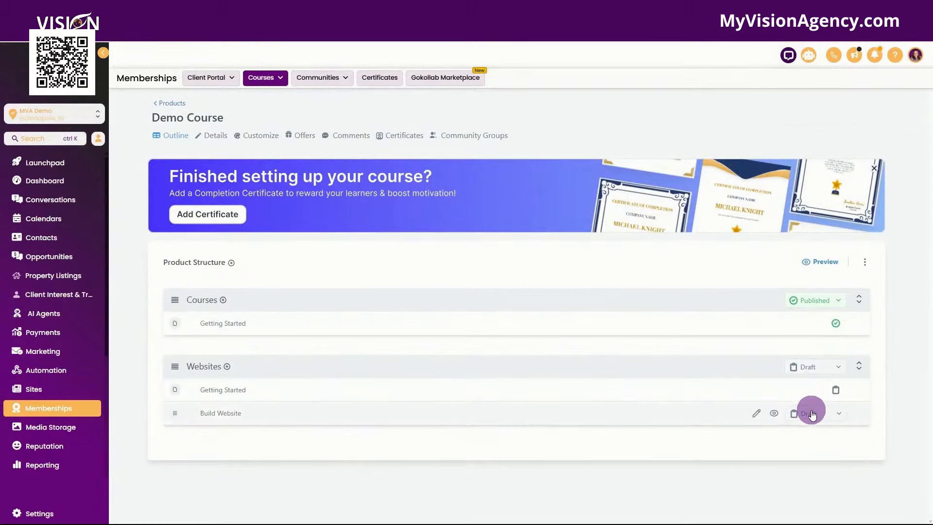
# - Set both the Build Website lesson and the Websites category to Published
pyautogui.click(810, 414)
pyautogui.click(813, 434)
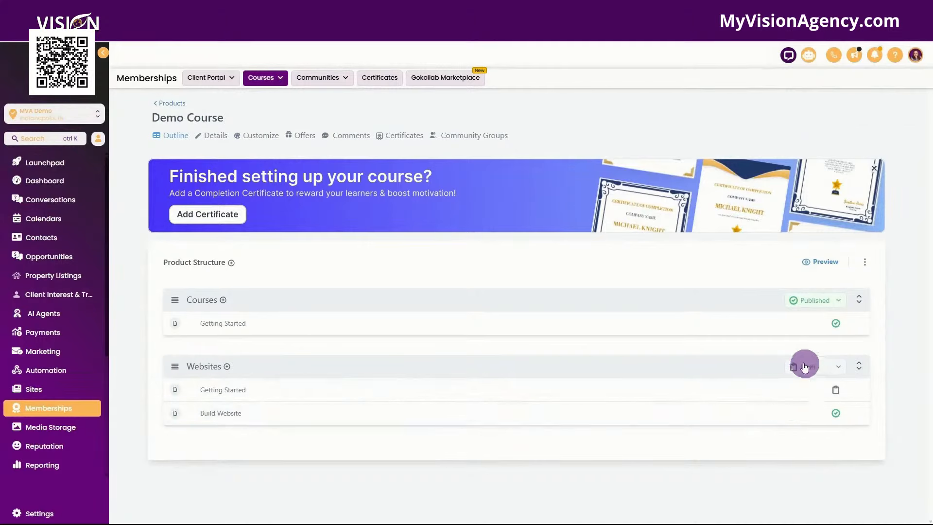
pyautogui.click(804, 366)
pyautogui.click(804, 387)
pyautogui.moveTo(794, 410)
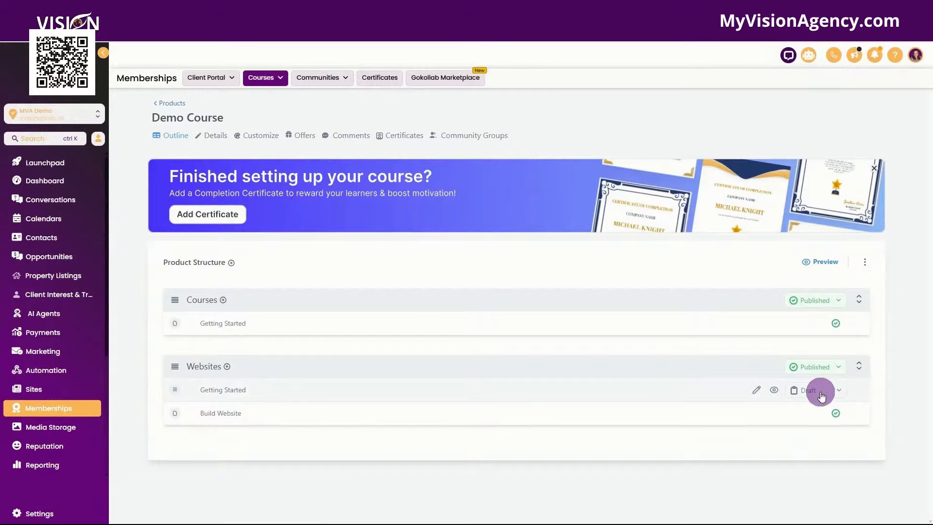
# - Examine Demo Course's details, including the description, thumbnail, and the instructor, logo and favicon customization fields
pyautogui.click(212, 138)
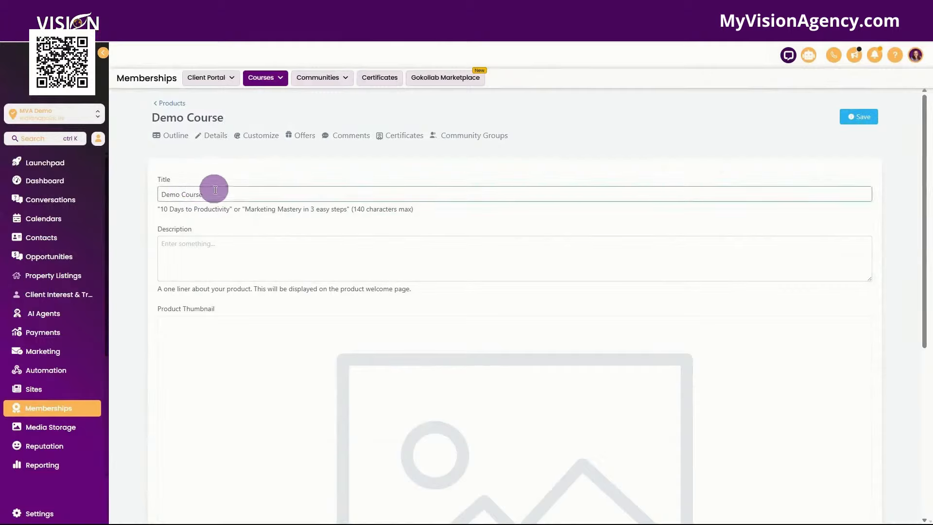
pyautogui.scroll(-6, 246, 238)
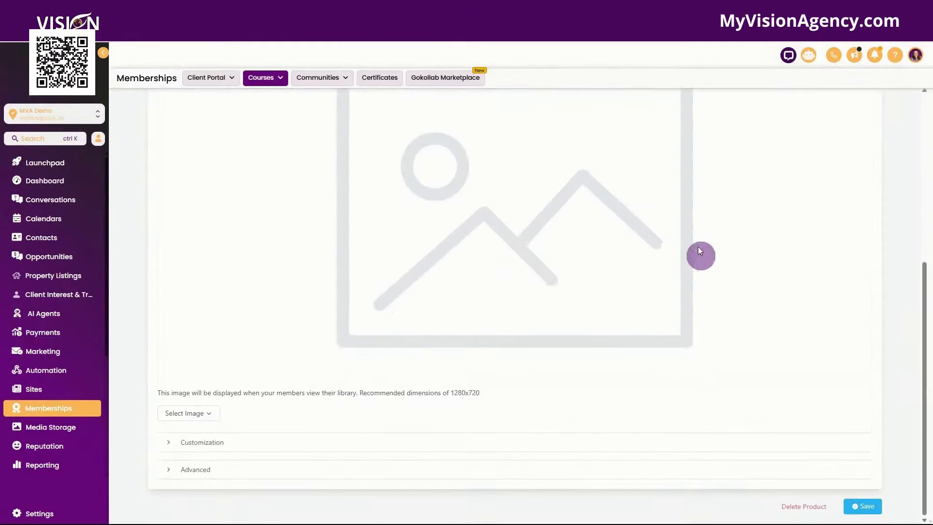
pyautogui.click(221, 442)
pyautogui.scroll(-5, 270, 360)
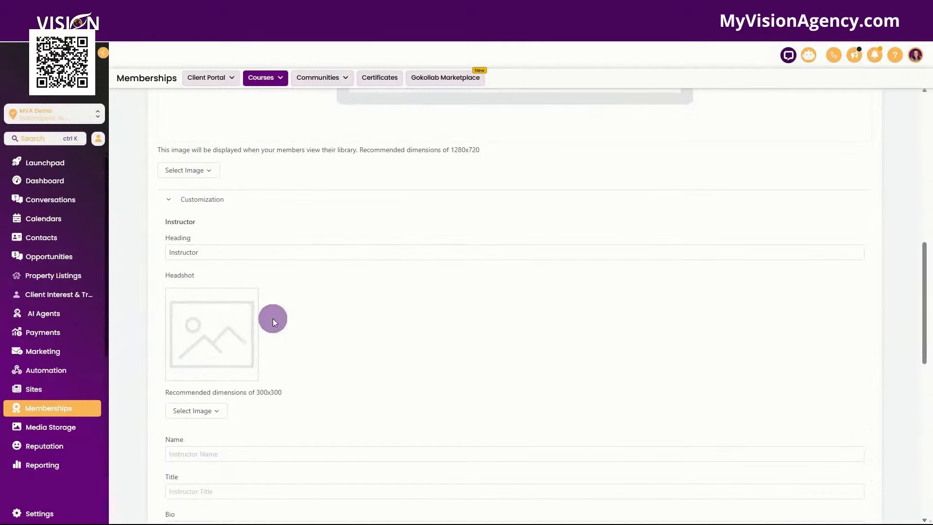
pyautogui.scroll(-2, 236, 299)
pyautogui.scroll(-2, 234, 299)
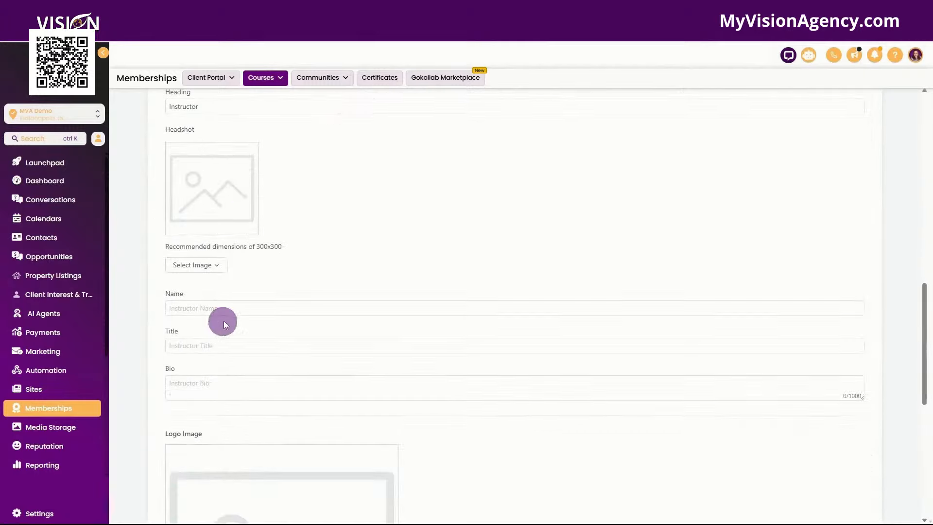
pyautogui.click(216, 308)
pyautogui.scroll(-2, 211, 325)
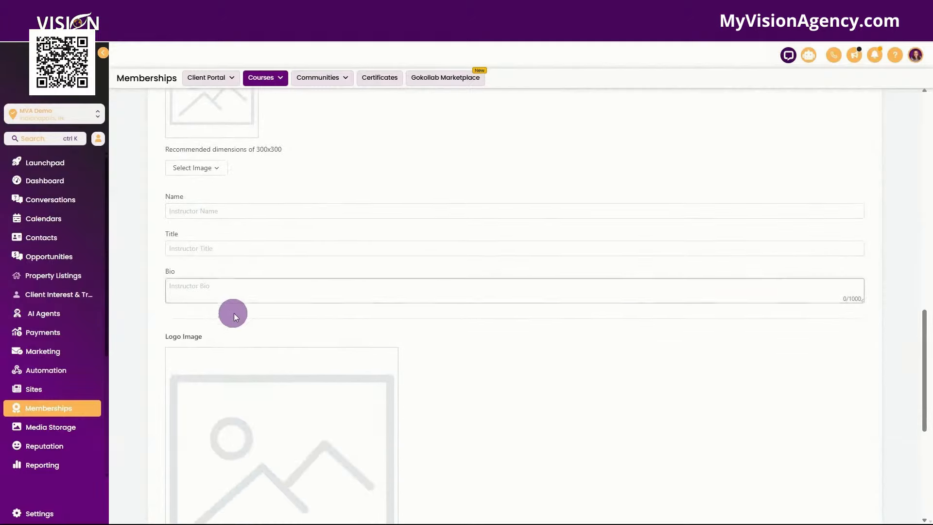
pyautogui.scroll(-1, 238, 306)
pyautogui.scroll(-1, 233, 243)
pyautogui.scroll(-3, 272, 350)
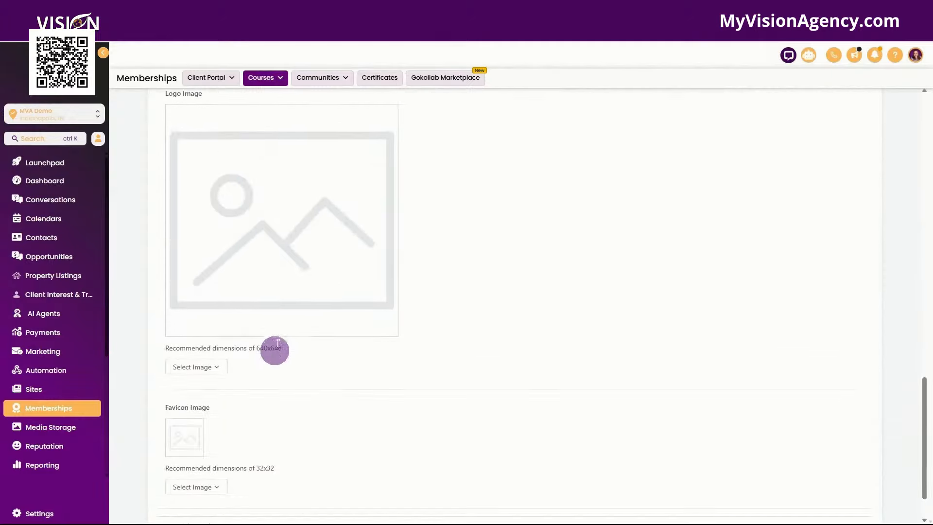
pyautogui.scroll(-1, 285, 280)
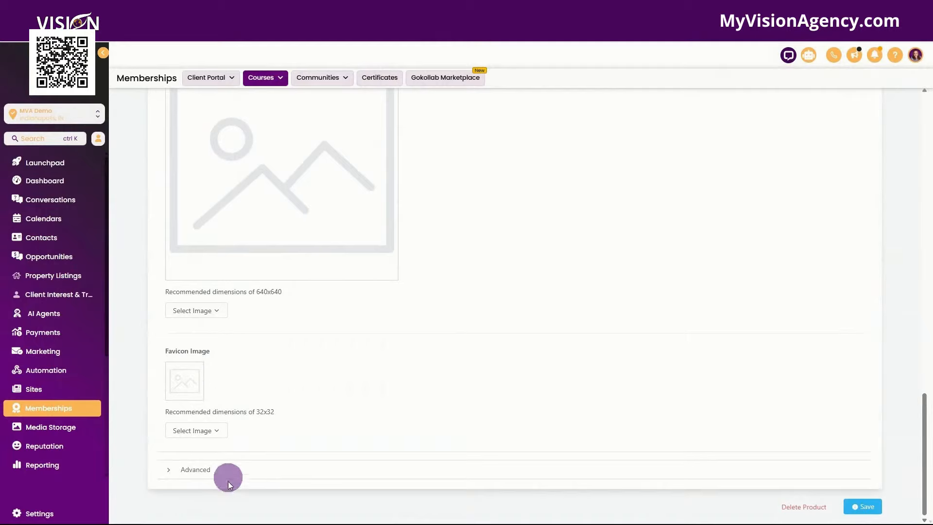
# - Review the advanced custom JS, custom CSS and tracking code fields, and save the product details
pyautogui.click(214, 474)
pyautogui.scroll(-5, 320, 430)
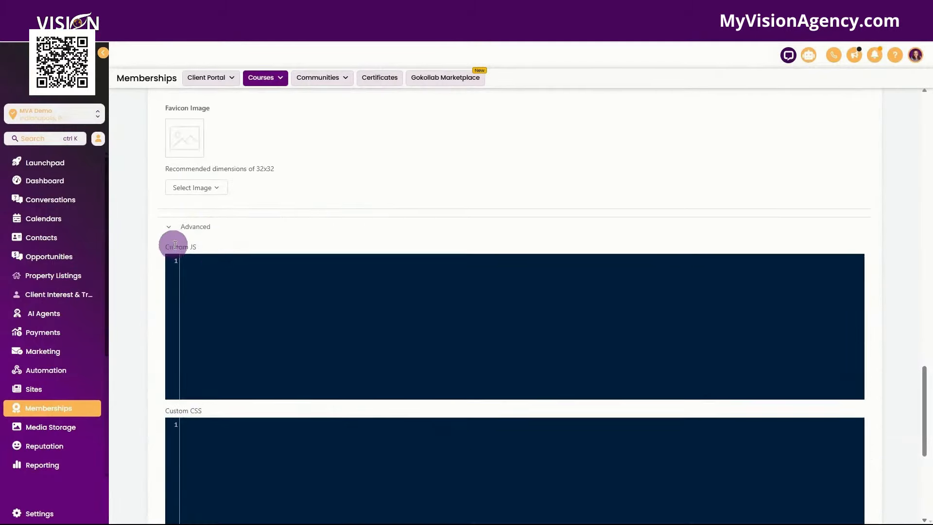
pyautogui.scroll(-5, 239, 301)
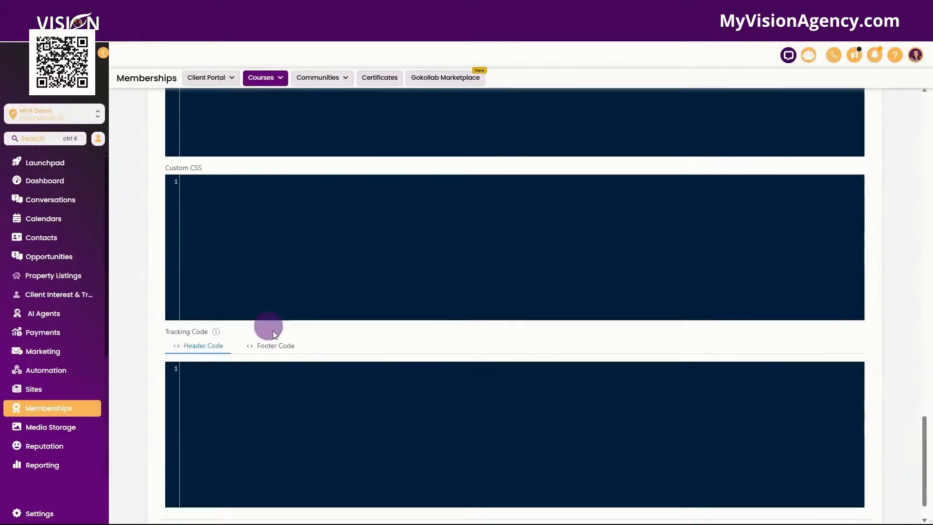
pyautogui.scroll(-1, 374, 384)
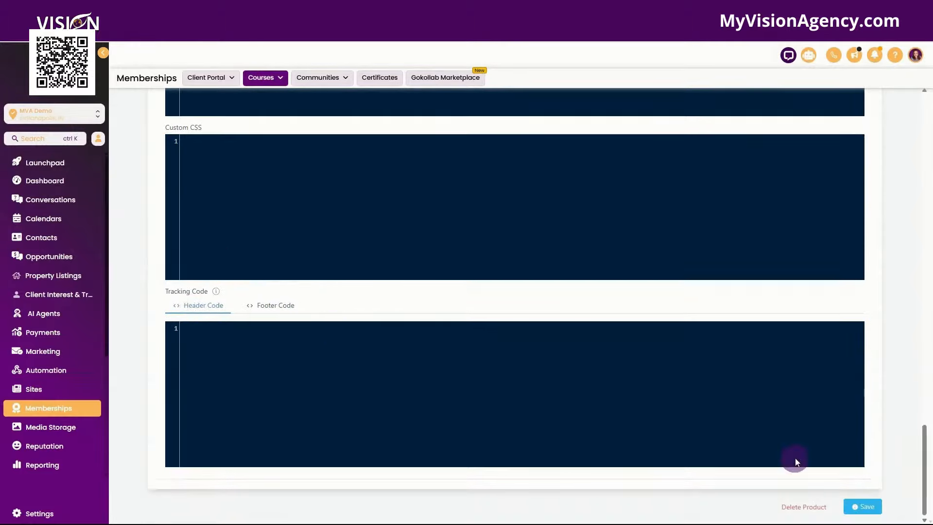
pyautogui.click(863, 506)
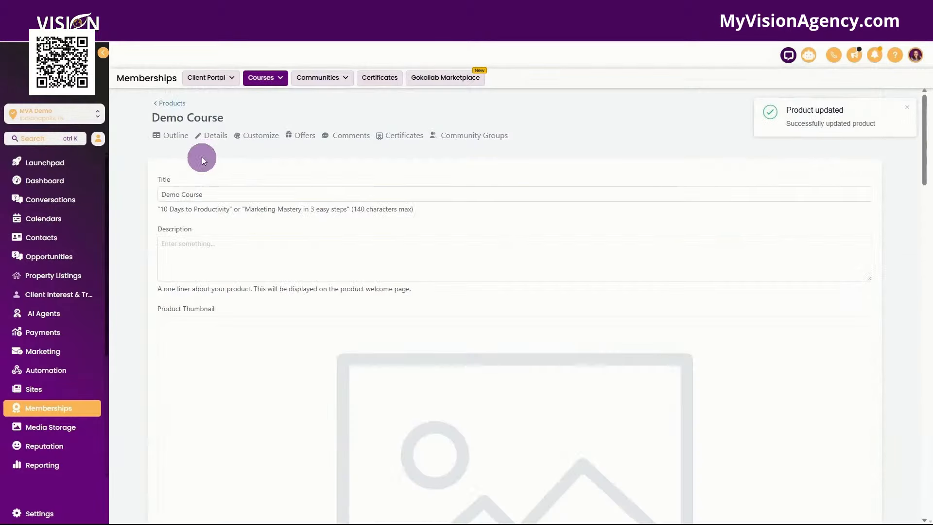
# - Browse the system templates for Demo Course and apply the Neo Classic Theme as its active template
pyautogui.click(263, 137)
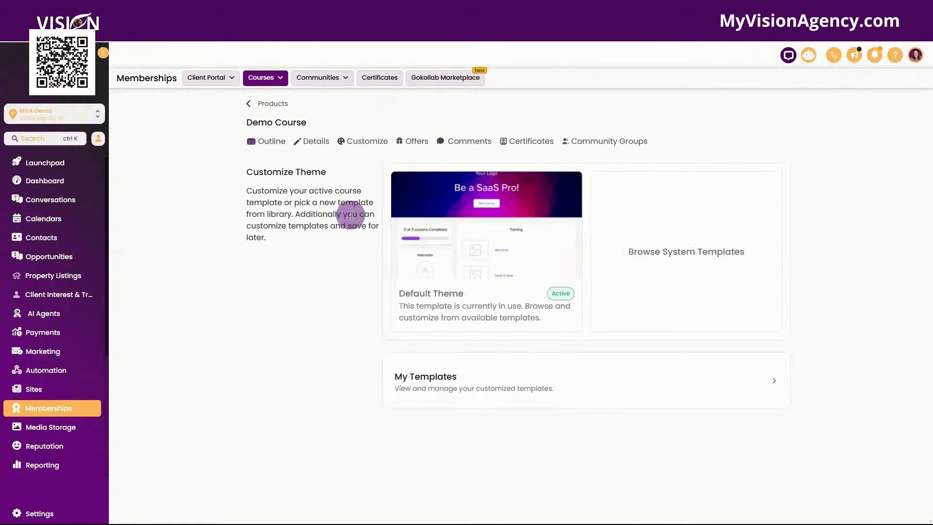
pyautogui.moveTo(529, 264)
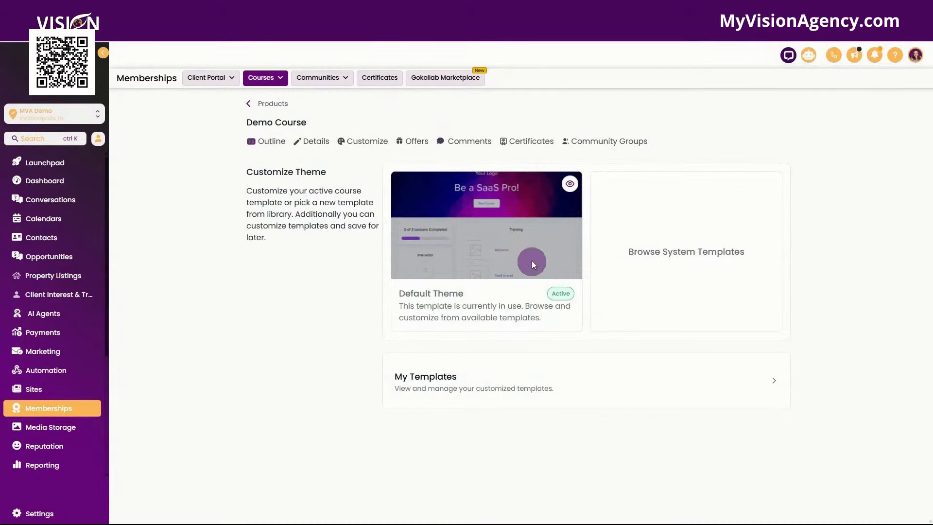
pyautogui.click(693, 250)
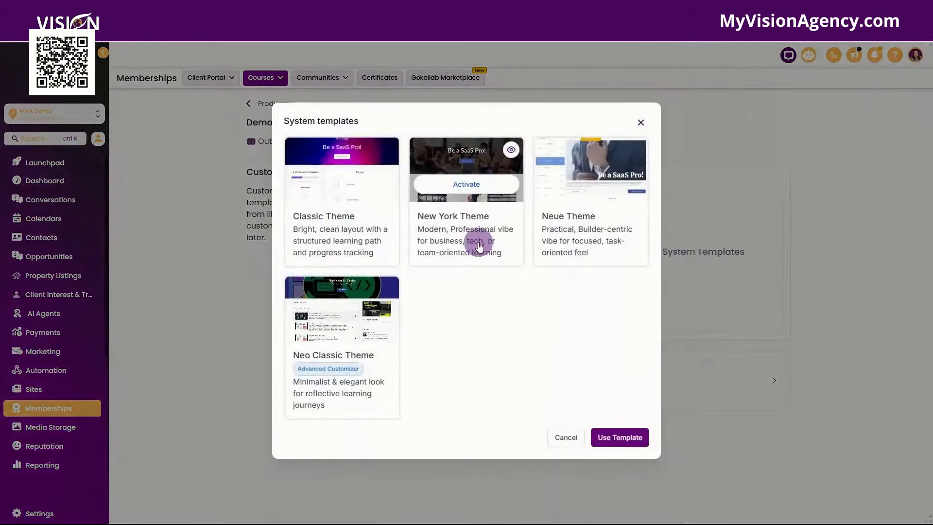
pyautogui.moveTo(566, 216)
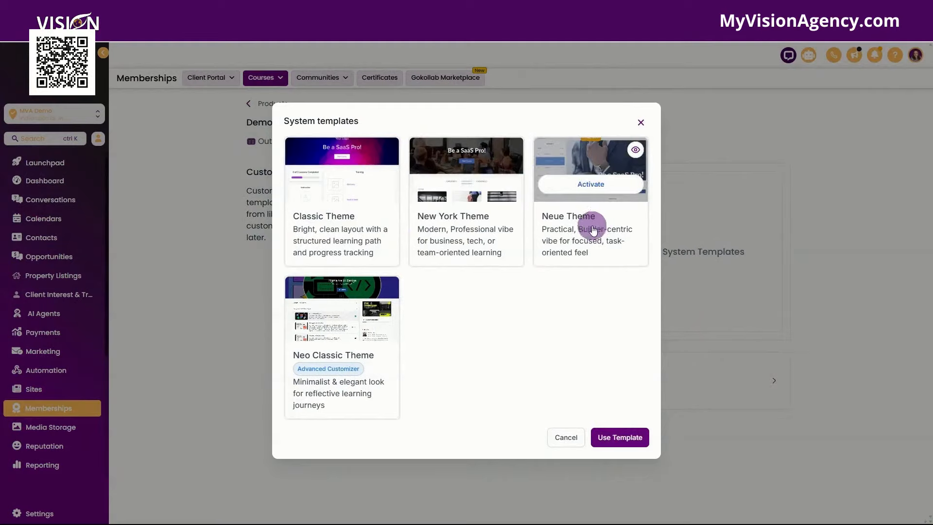
pyautogui.moveTo(329, 361)
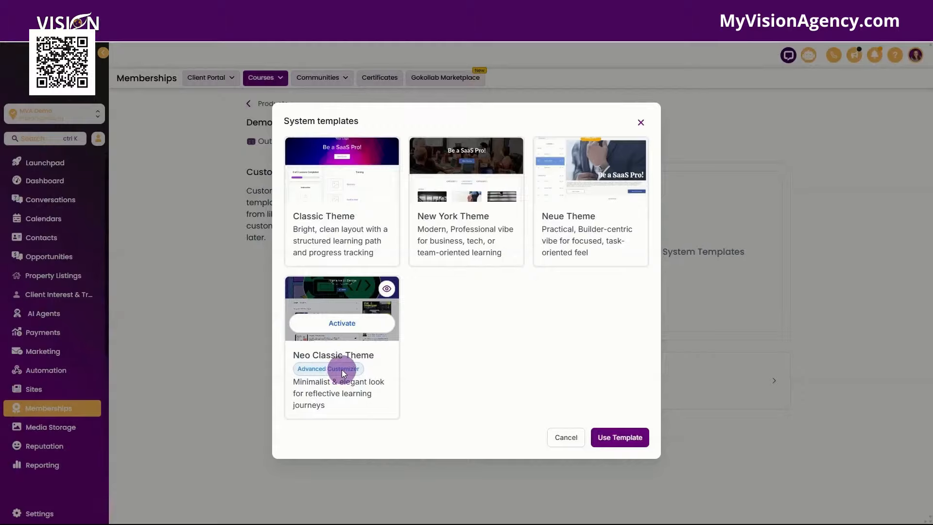
pyautogui.click(342, 323)
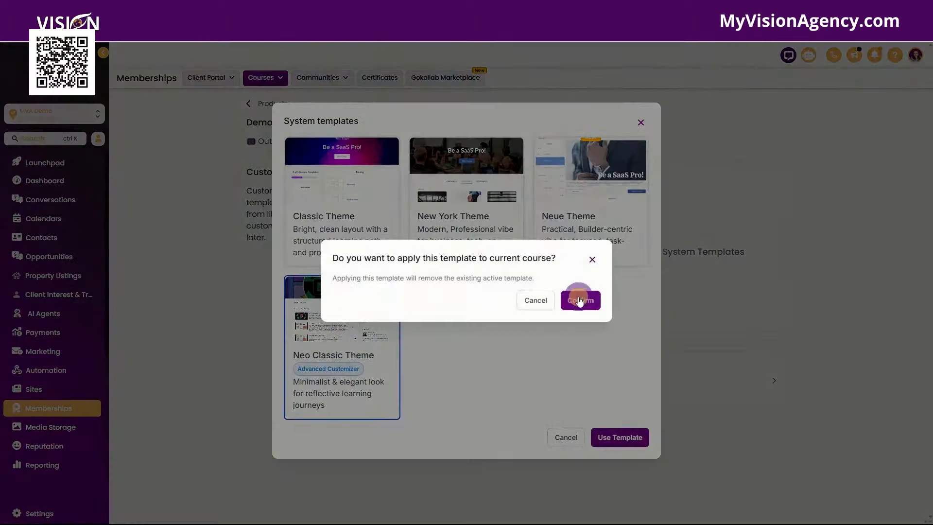
pyautogui.click(579, 300)
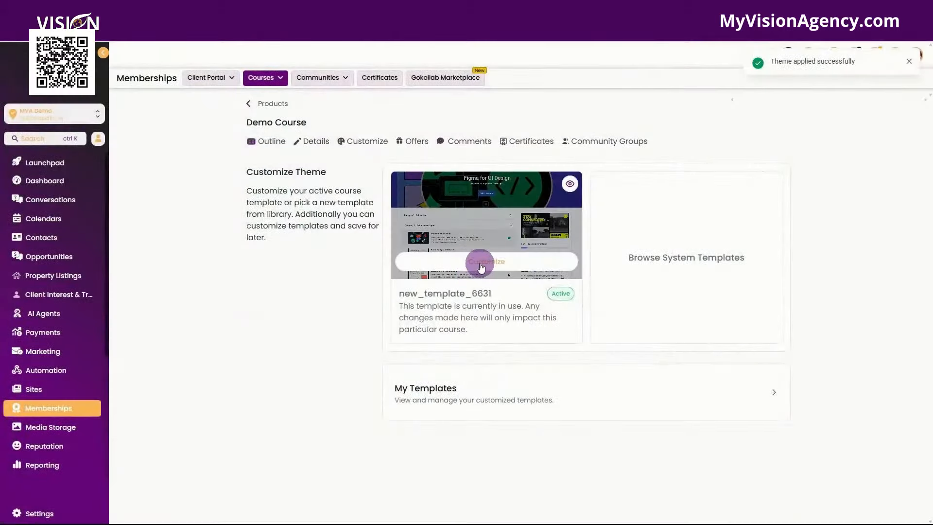
# - Open the active course template for customization and compare its Lesson and Product page layouts
pyautogui.click(479, 265)
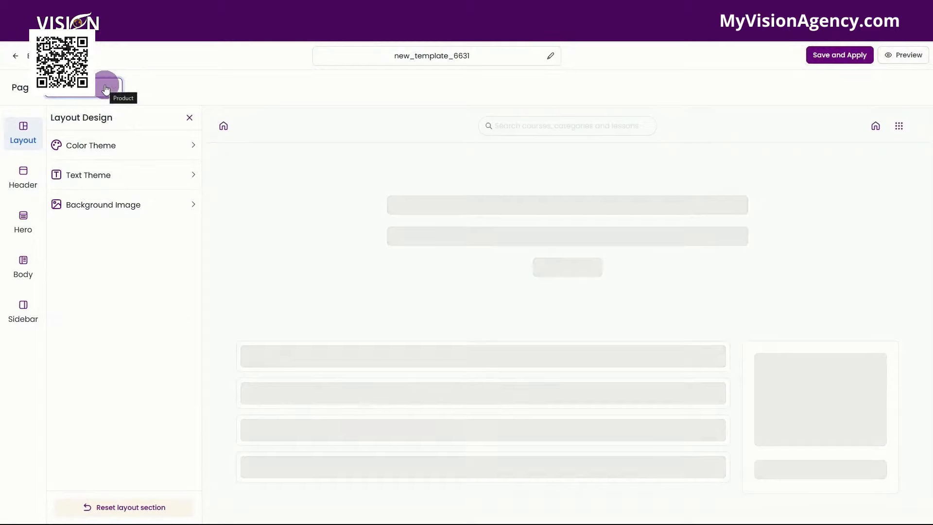
pyautogui.click(105, 88)
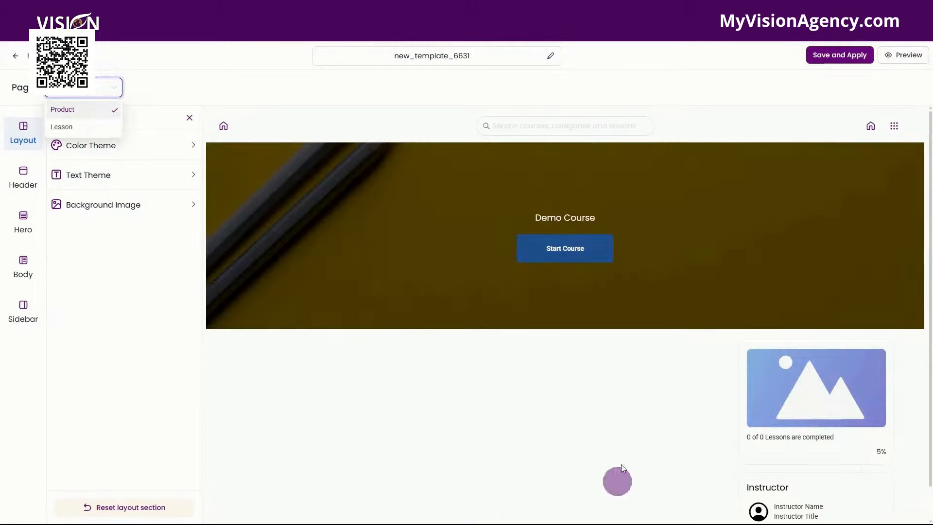
pyautogui.click(65, 127)
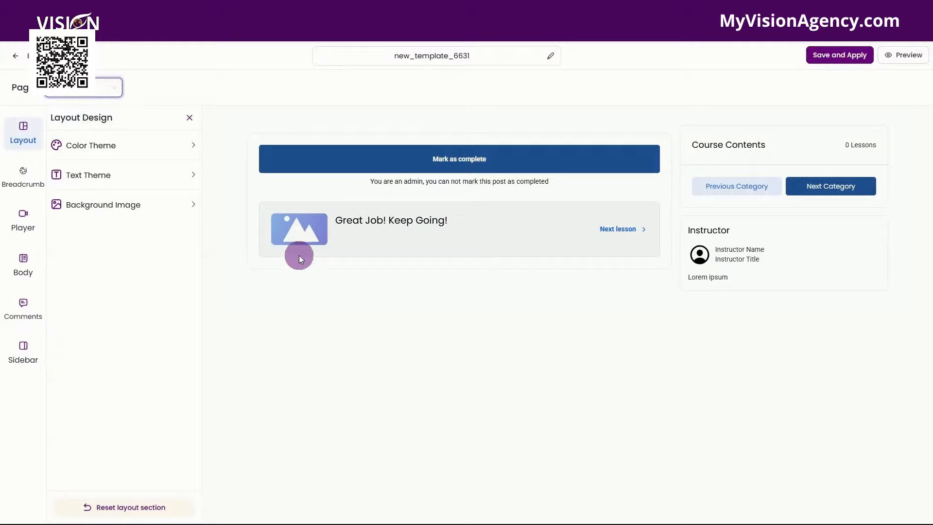
pyautogui.click(86, 92)
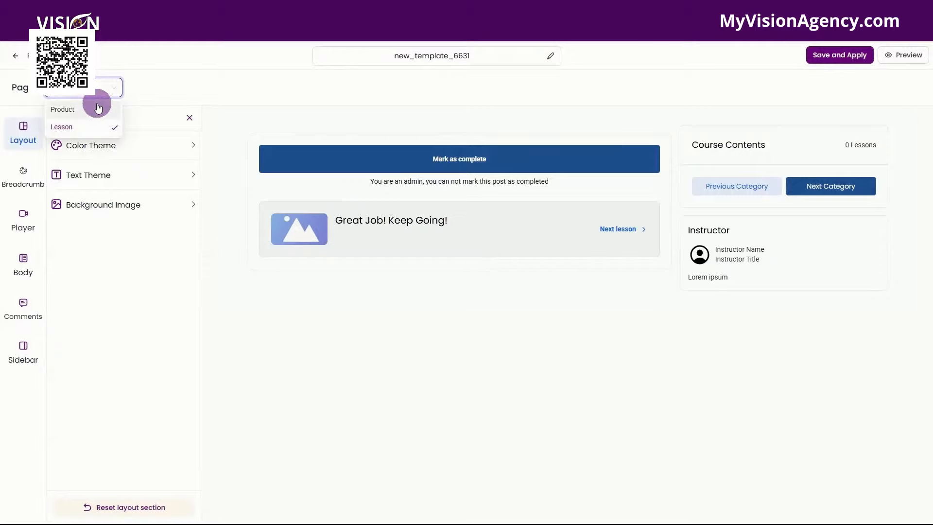
pyautogui.click(97, 108)
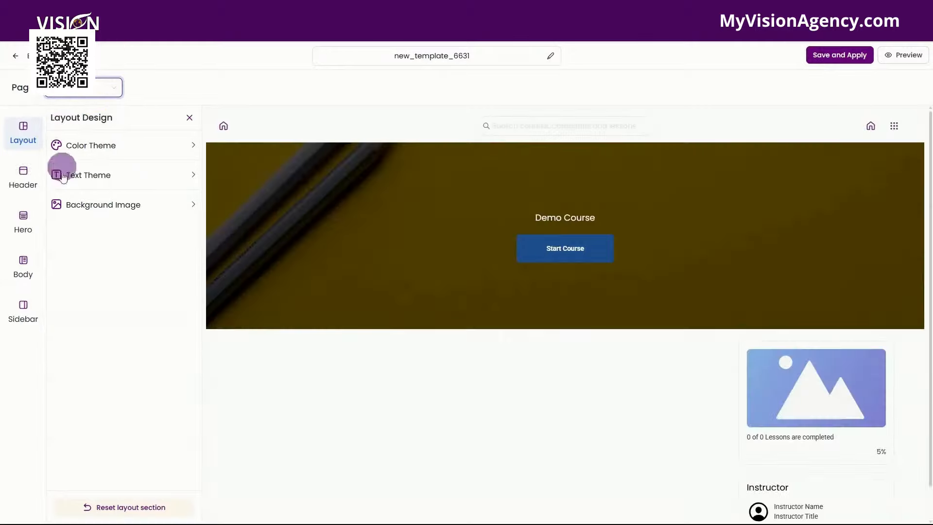
# - Examine the Product page's layout design options for color theme, text theme and background image
pyautogui.click(113, 148)
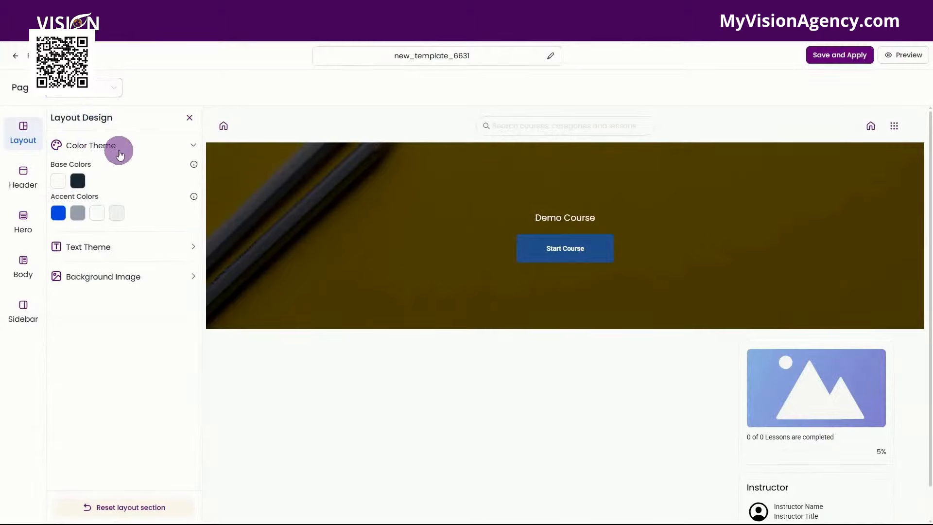
pyautogui.click(104, 247)
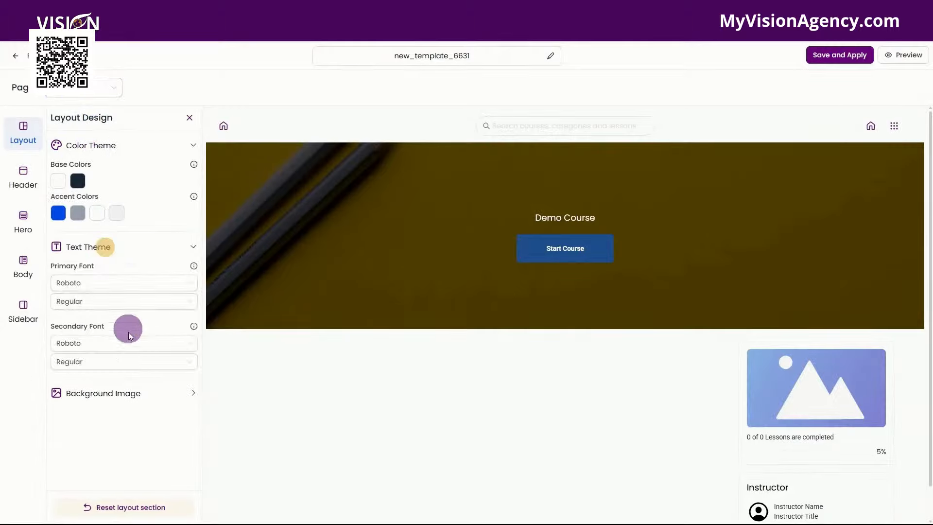
pyautogui.click(127, 394)
# - Review the Product page's header color and search options and the hero section's appearance settings
pyautogui.click(25, 179)
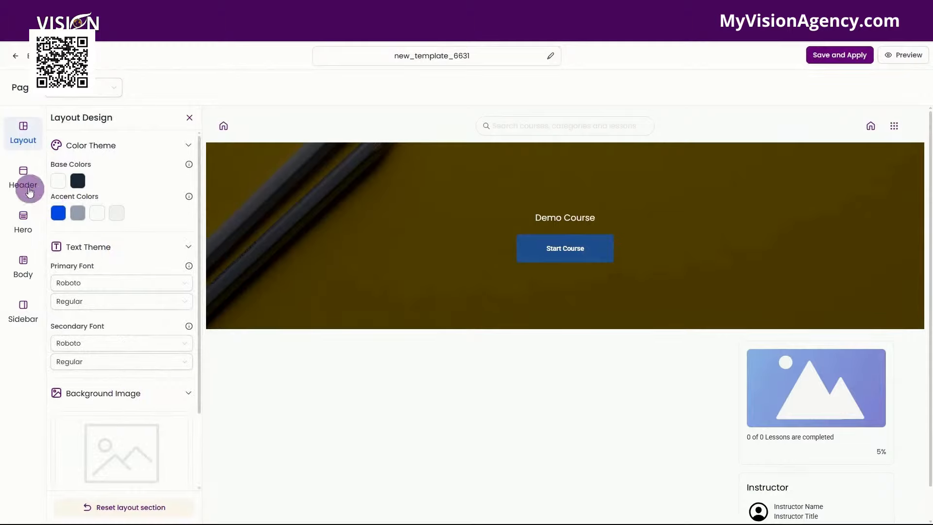
pyautogui.click(104, 152)
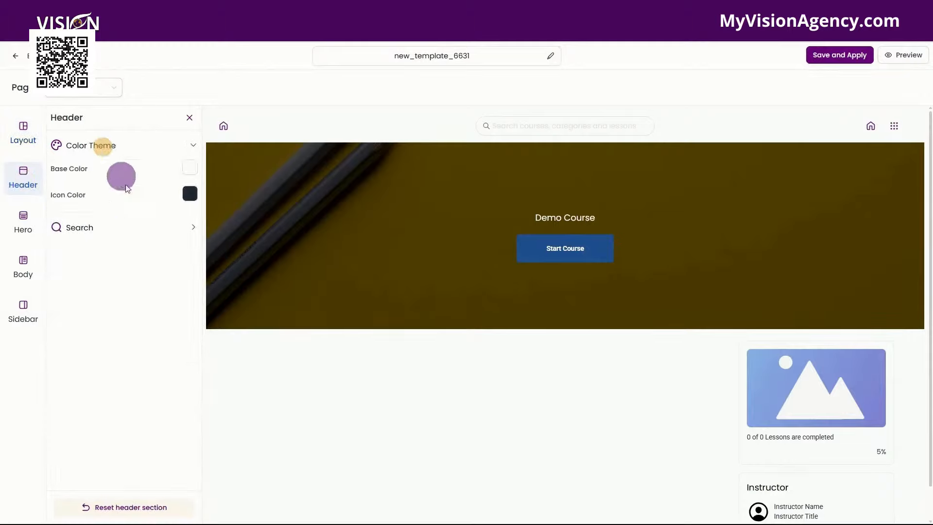
pyautogui.click(82, 230)
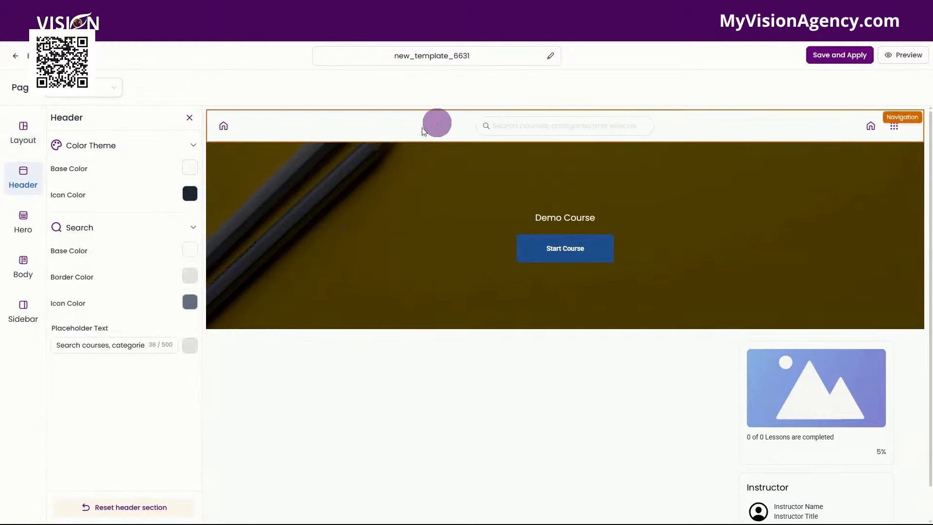
pyautogui.click(20, 222)
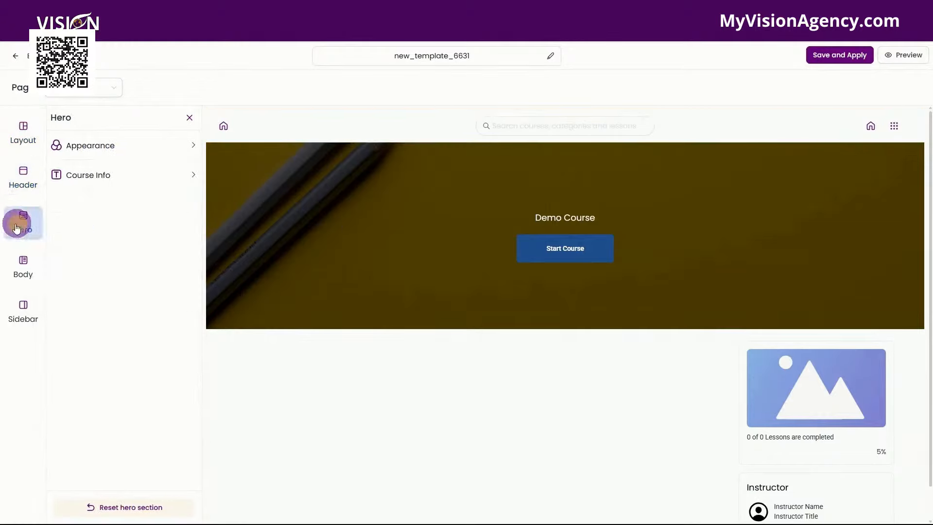
pyautogui.click(96, 146)
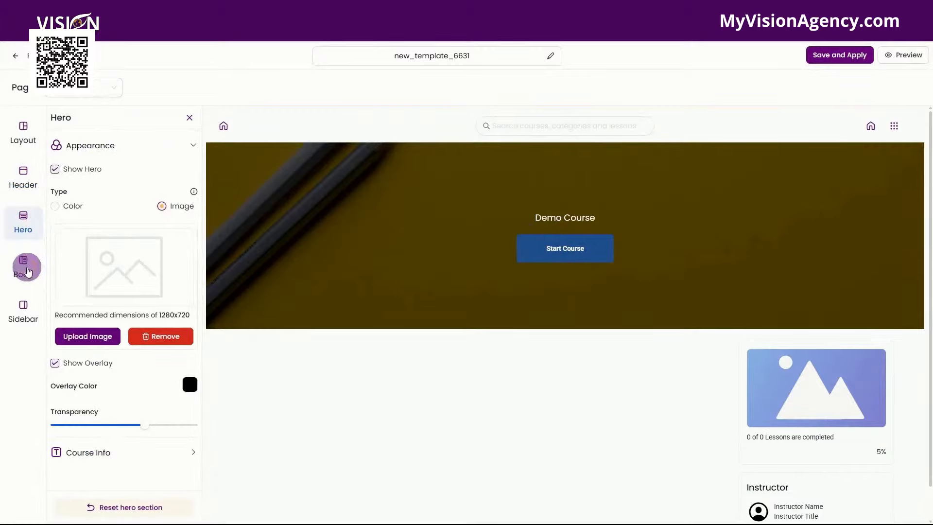
# - Add a Video Block to the Product page body beneath the hero section and check its upload settings
pyautogui.click(27, 270)
pyautogui.click(128, 189)
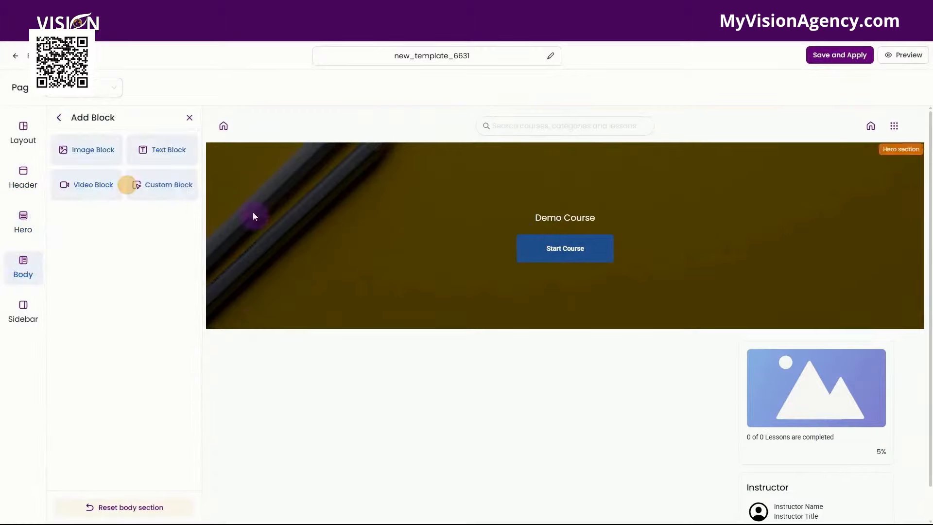
pyautogui.moveTo(99, 184); pyautogui.dragTo(424, 341)
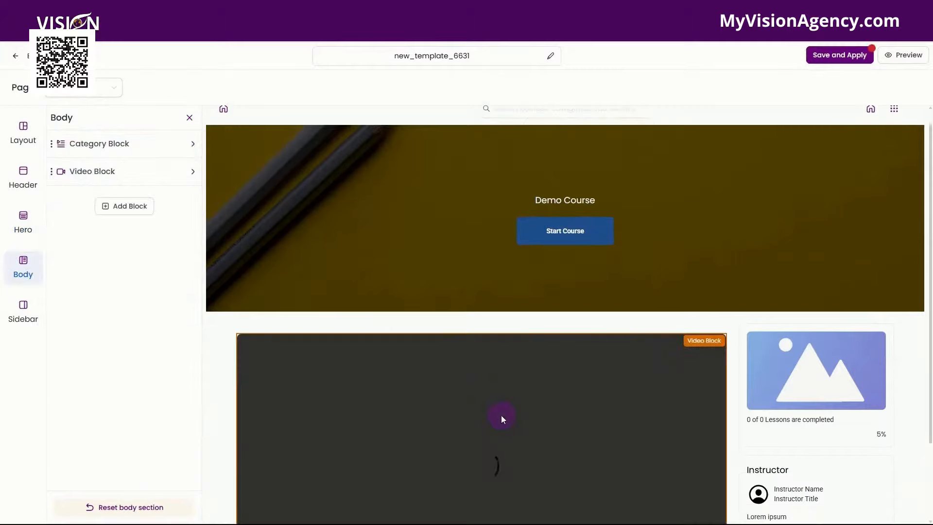
pyautogui.scroll(-2, 500, 414)
pyautogui.click(411, 366)
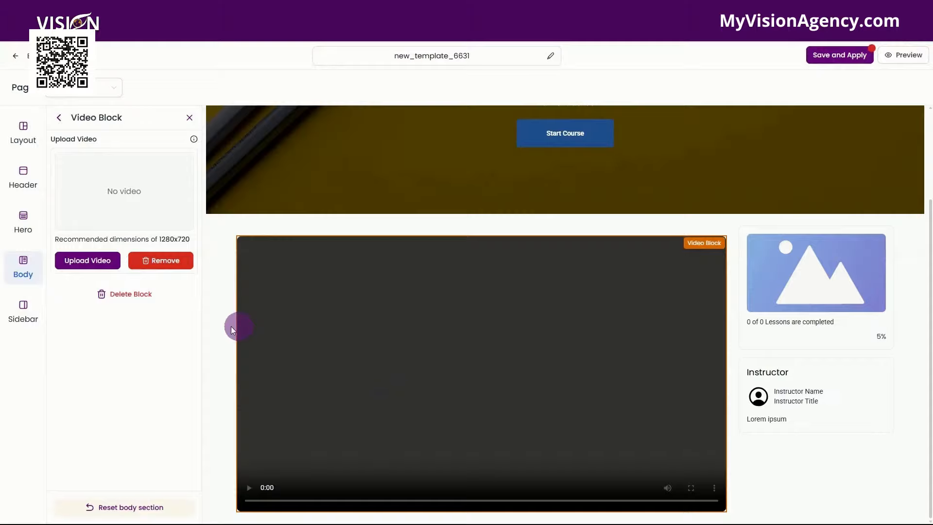
pyautogui.click(189, 117)
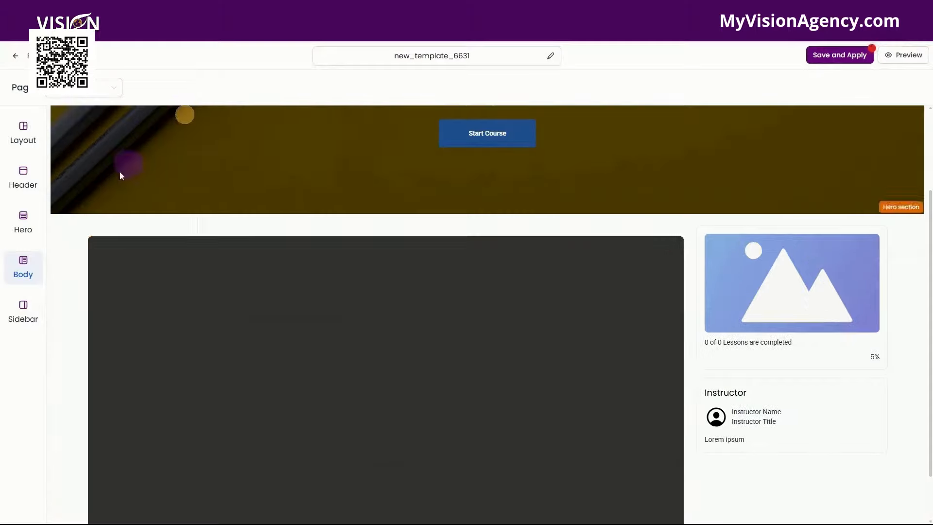
# - Examine the Product page sidebar's progress and instructor settings, including headshot, heading, name, title and bio
pyautogui.click(21, 315)
pyautogui.click(116, 141)
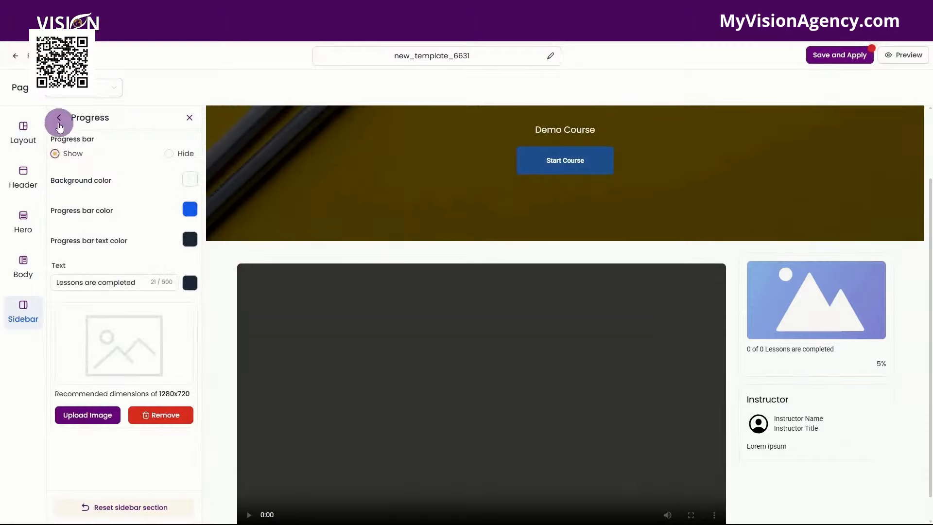
pyautogui.click(59, 118)
pyautogui.click(76, 170)
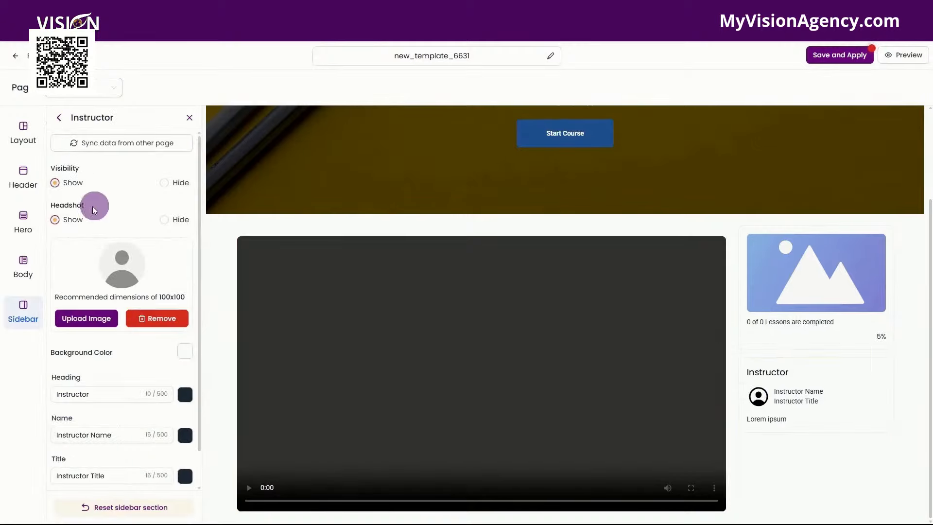
pyautogui.scroll(-1, 156, 423)
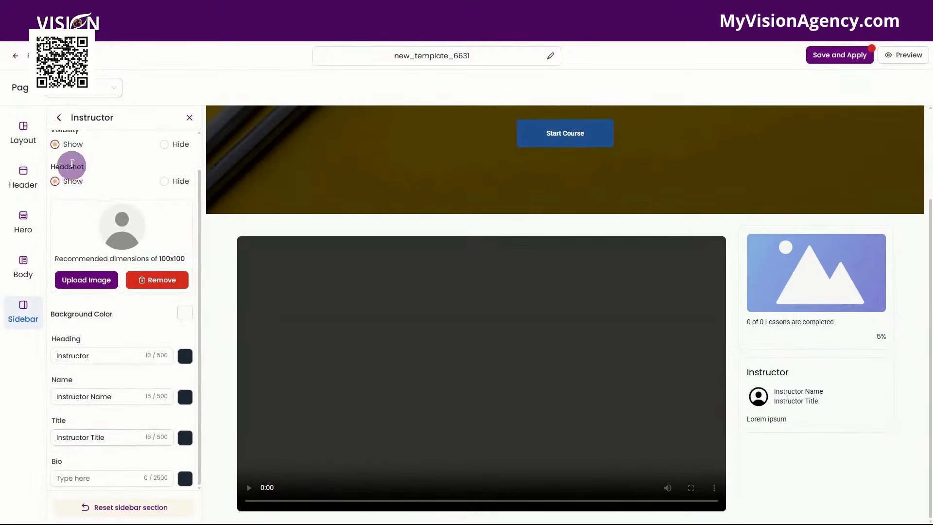
# - Switch the editor to the Lesson page and review its layout design, breadcrumb and lesson player settings
pyautogui.click(83, 88)
pyautogui.click(85, 127)
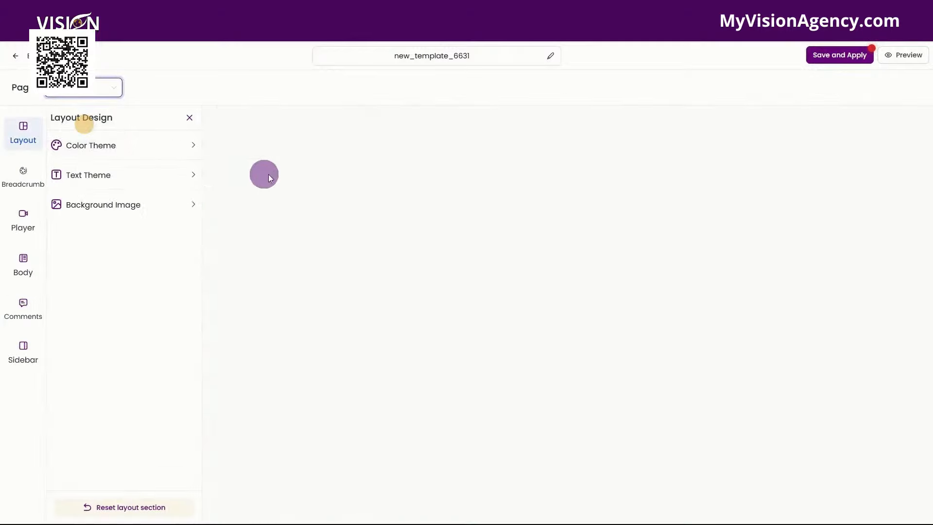
pyautogui.click(100, 147)
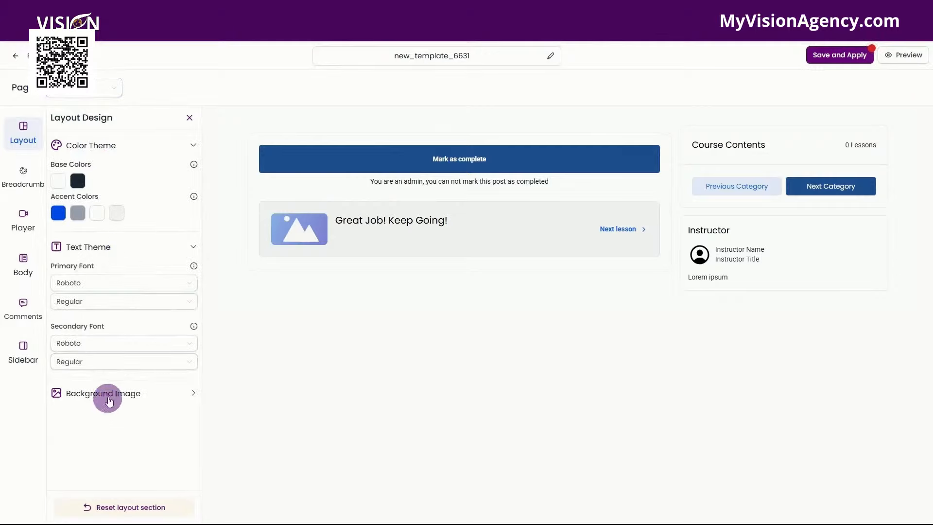
pyautogui.click(20, 182)
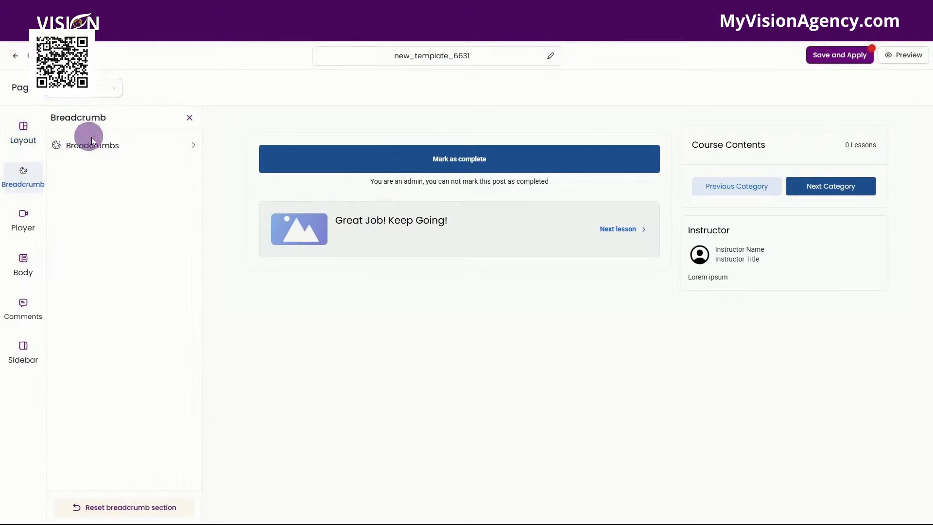
pyautogui.click(27, 221)
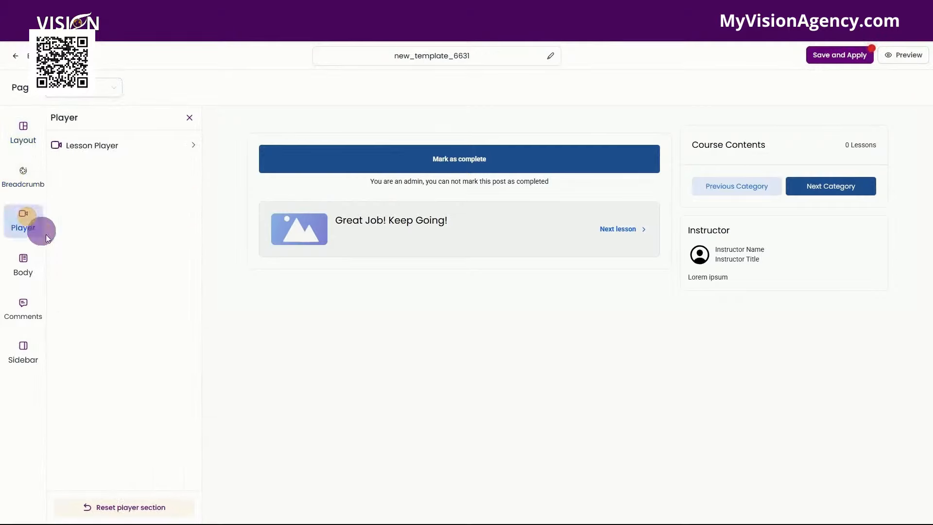
pyautogui.click(108, 144)
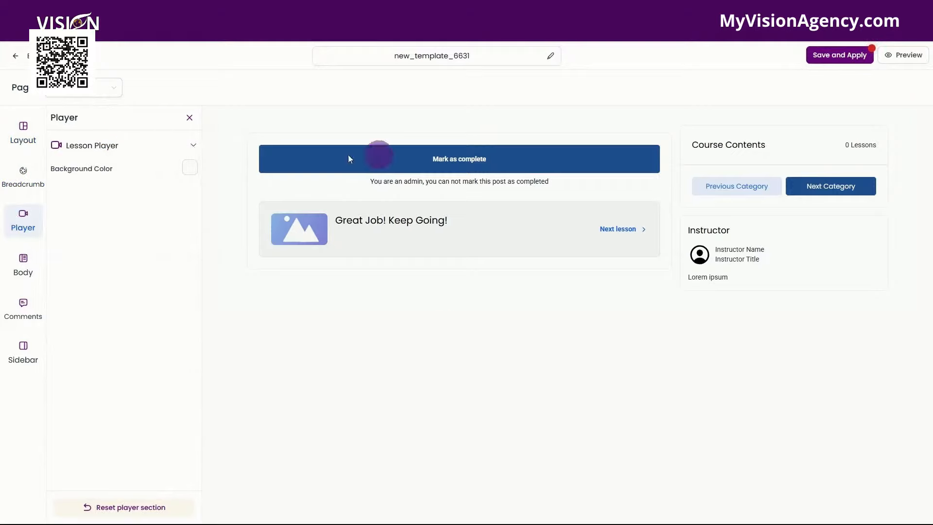
# - Review the Lesson page's body text and call-to-action settings, along with its comments and sidebar options
pyautogui.click(23, 264)
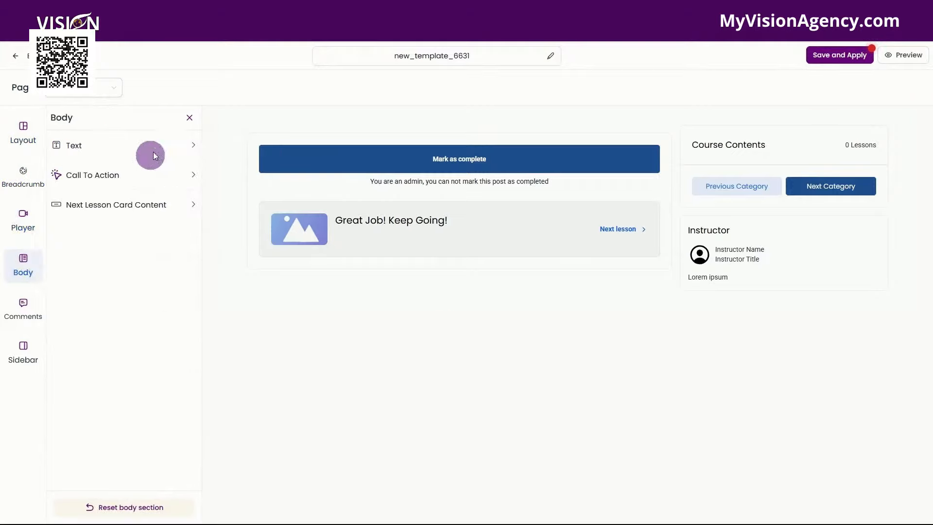
pyautogui.click(80, 146)
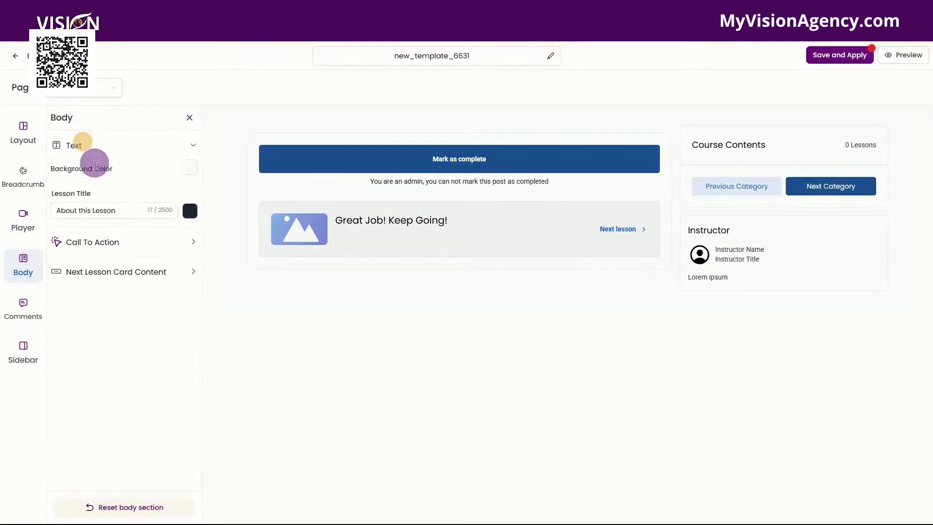
pyautogui.click(96, 244)
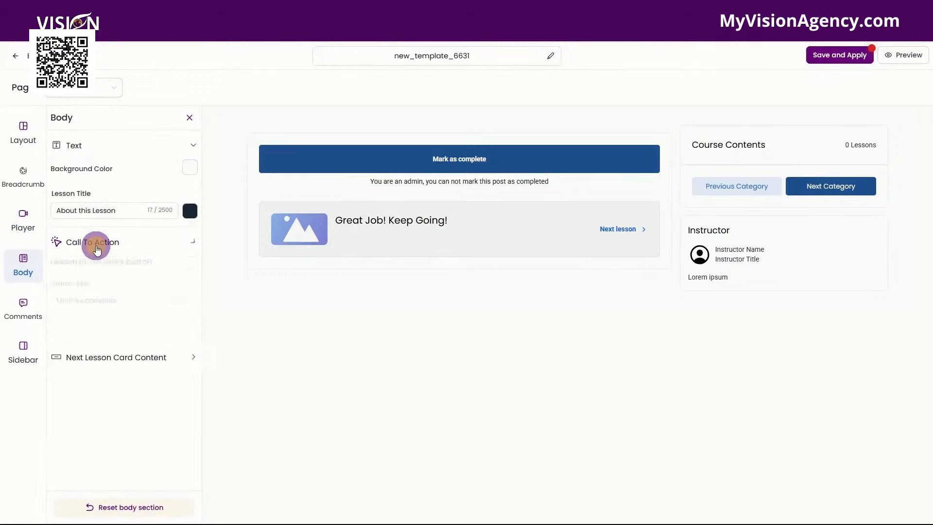
pyautogui.click(21, 306)
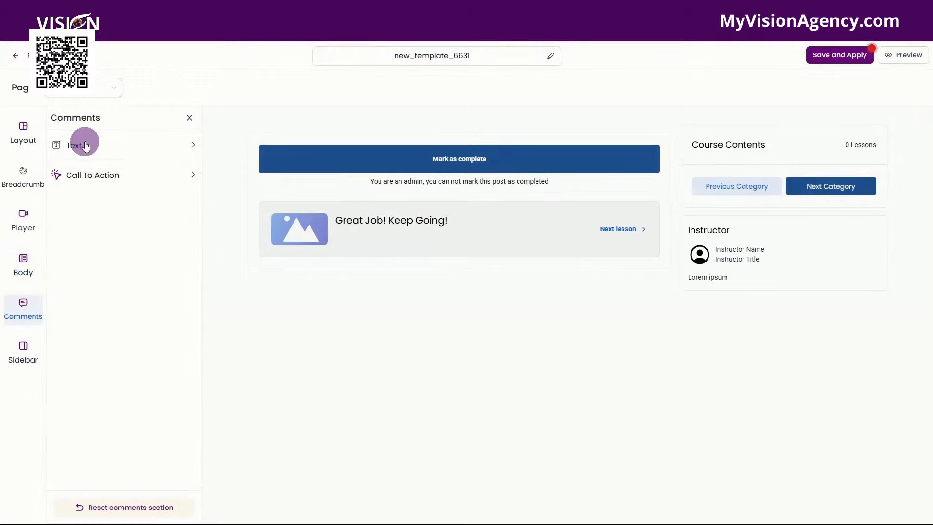
pyautogui.click(23, 354)
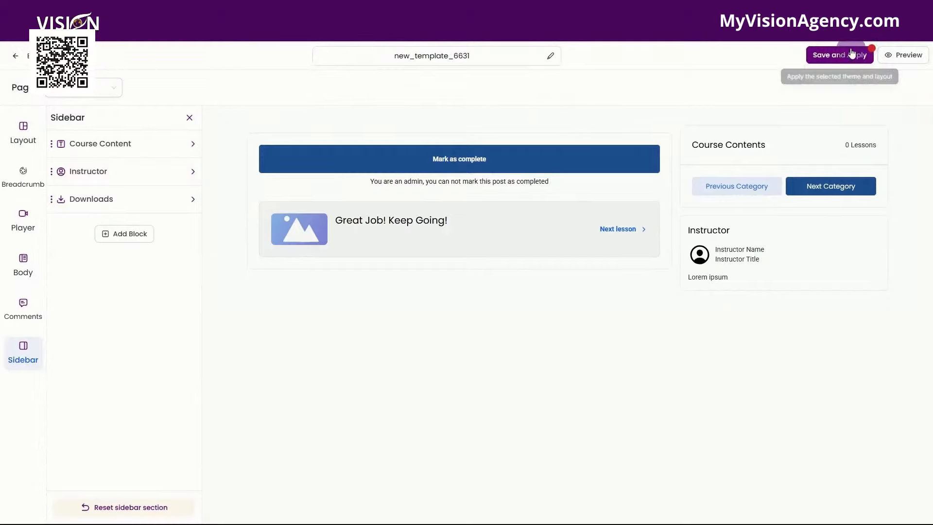
# - Save and apply the customized template, and return to Demo Course's outline through the product list
pyautogui.click(813, 54)
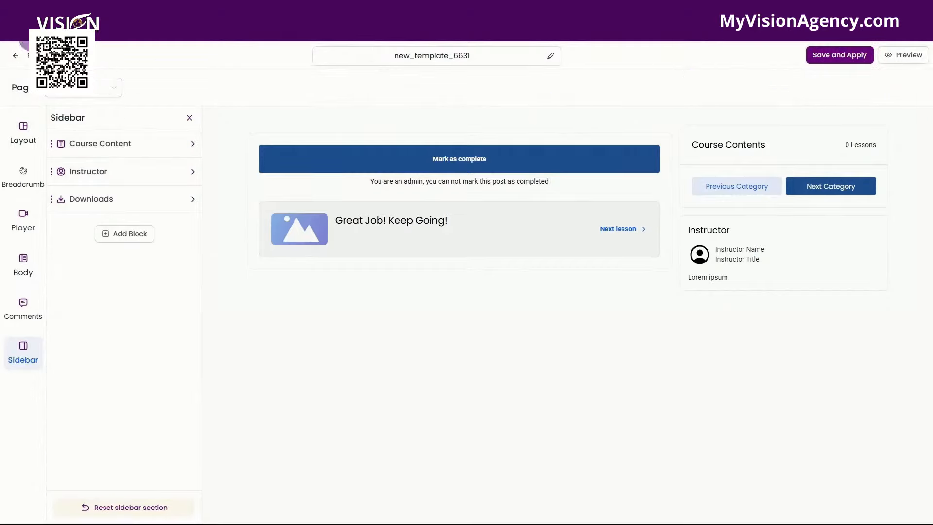
pyautogui.click(15, 55)
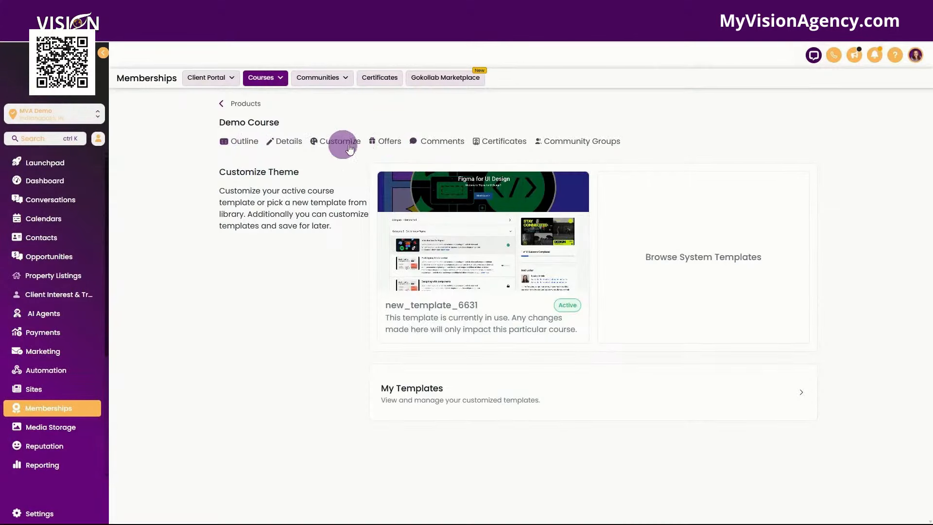
pyautogui.click(246, 103)
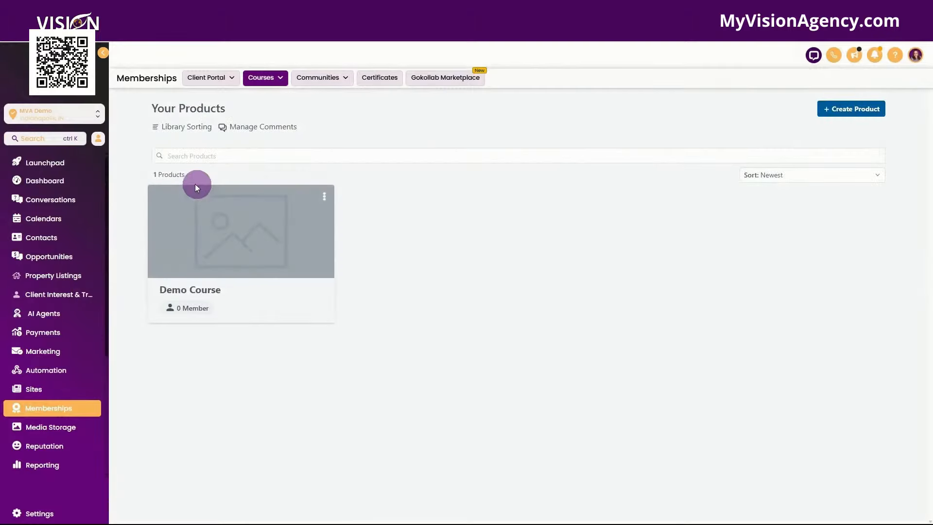
pyautogui.click(215, 226)
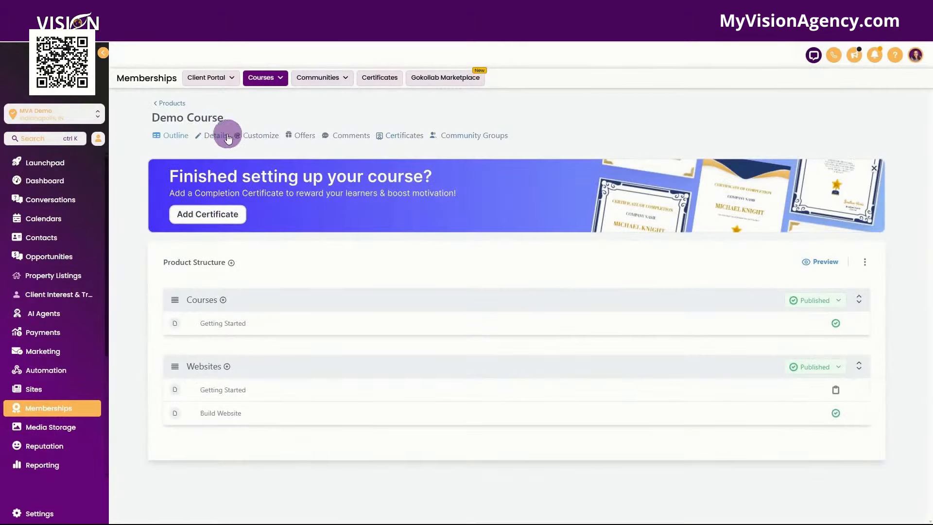
# - Check Demo Course's offers and return to the product list
pyautogui.click(309, 139)
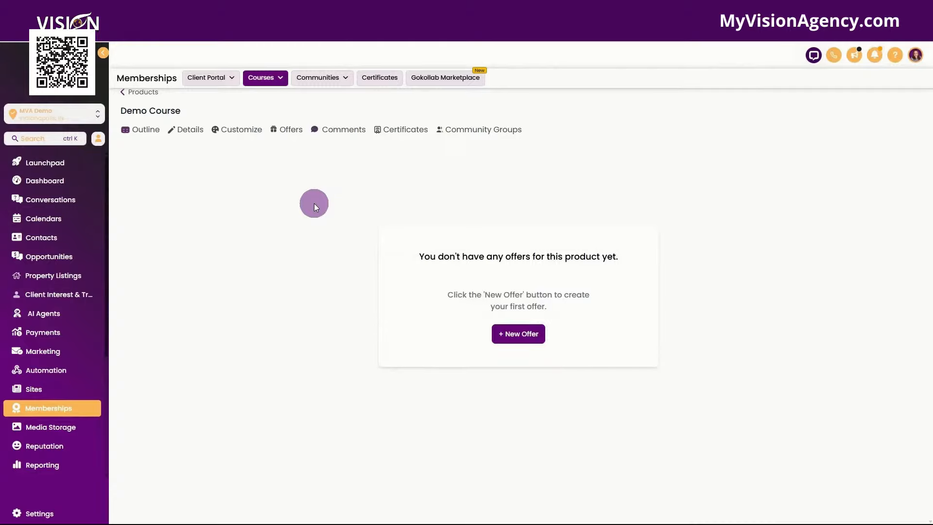
pyautogui.click(153, 96)
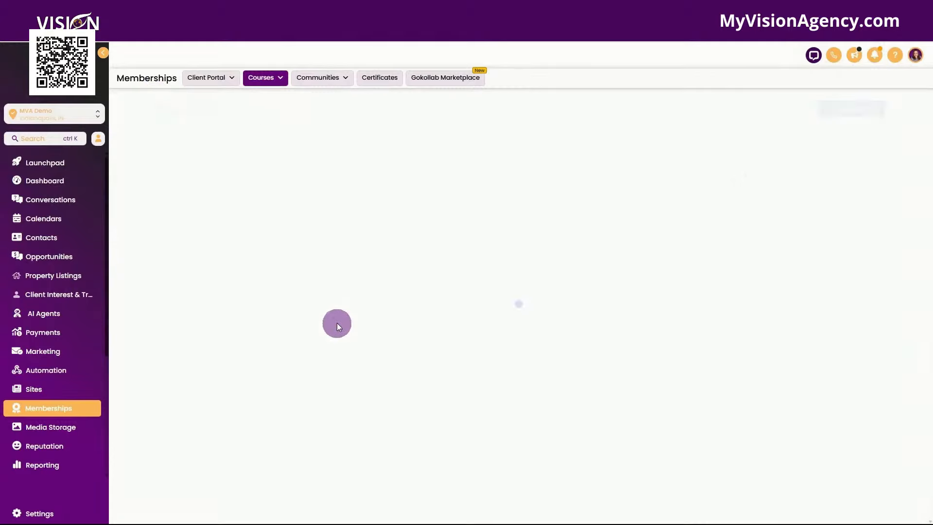
# - Review the clone options for Demo Course, including cloning to multiple locations, and close them without cloning
pyautogui.click(324, 197)
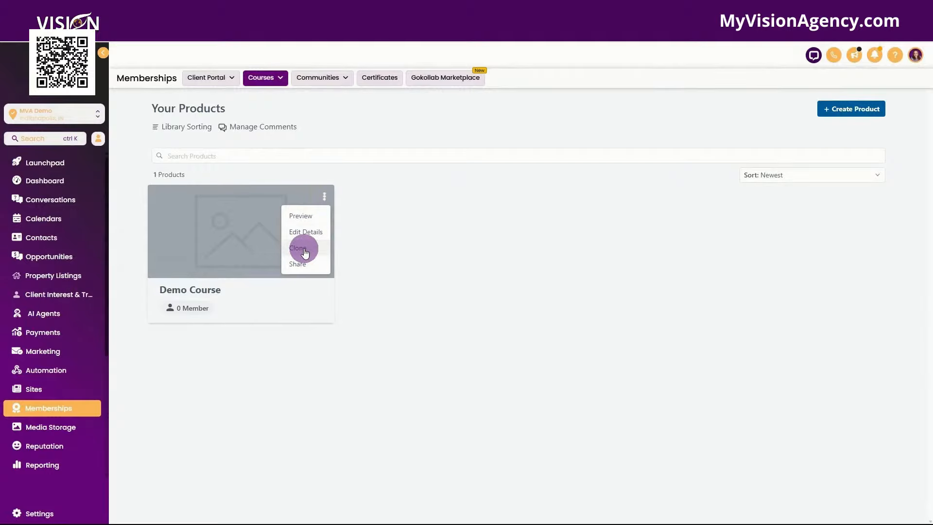
pyautogui.click(235, 208)
pyautogui.click(324, 197)
pyautogui.click(303, 250)
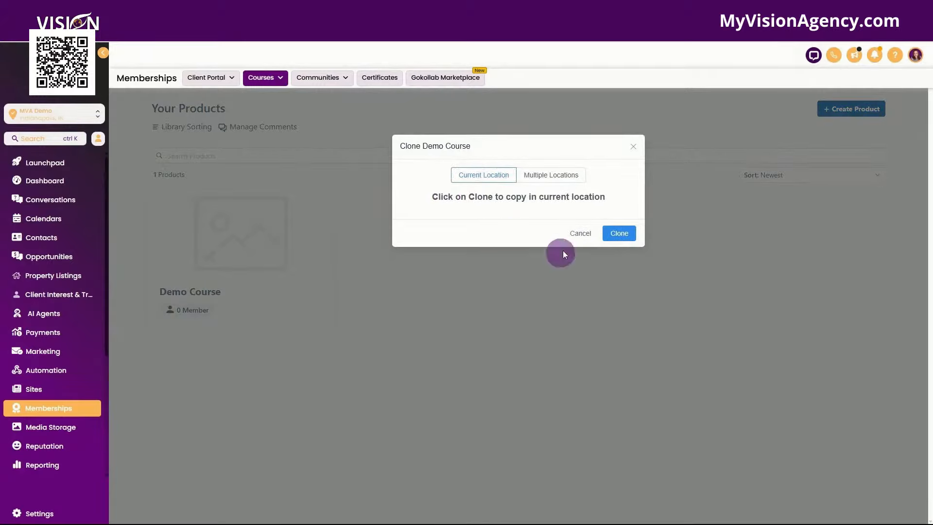
pyautogui.click(561, 174)
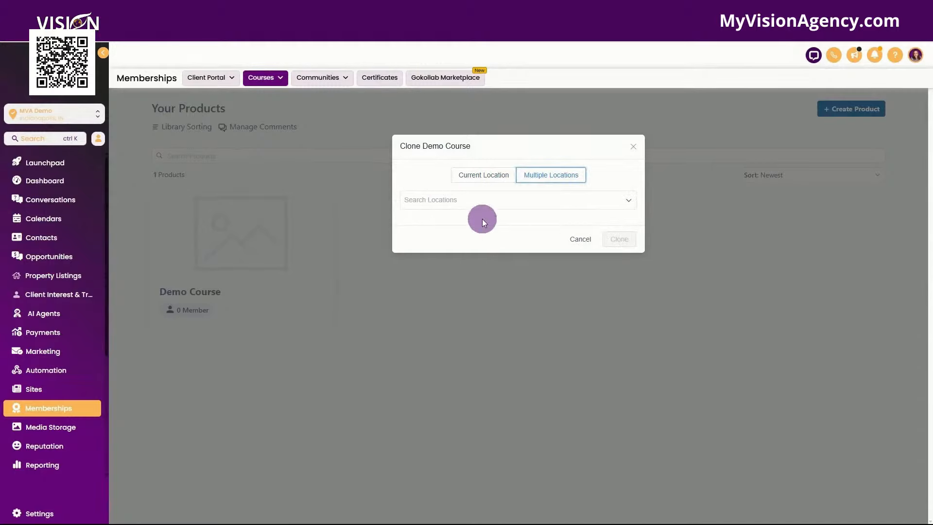
pyautogui.click(629, 148)
# - View the sharing URL for Demo Course and close the share dialog
pyautogui.click(324, 199)
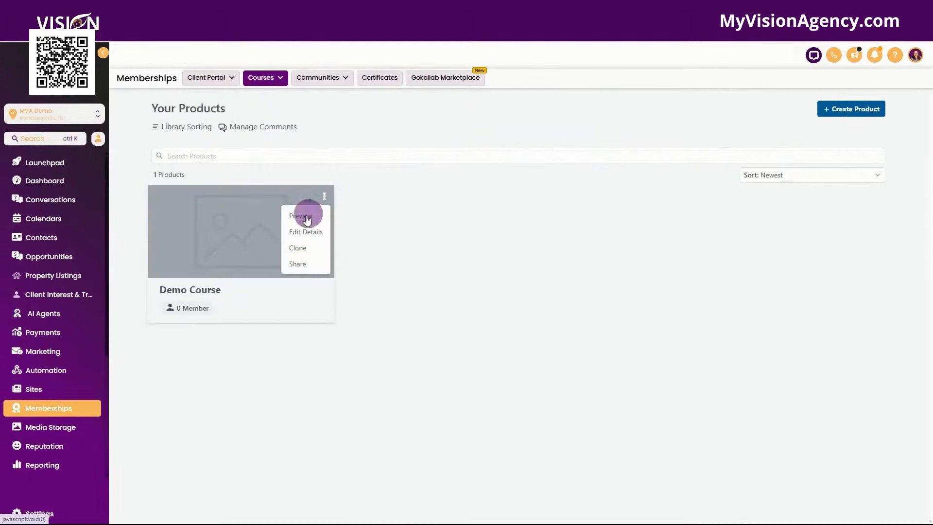
pyautogui.click(299, 263)
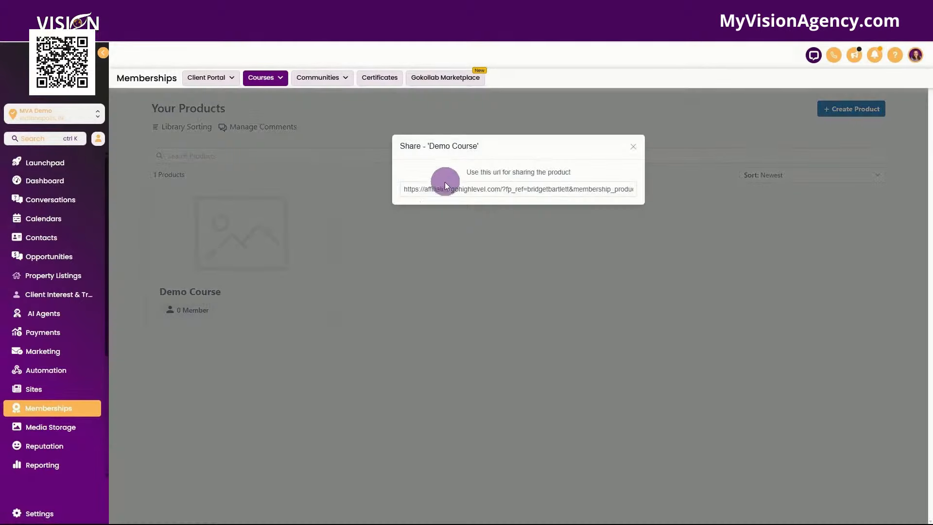
pyautogui.click(405, 188)
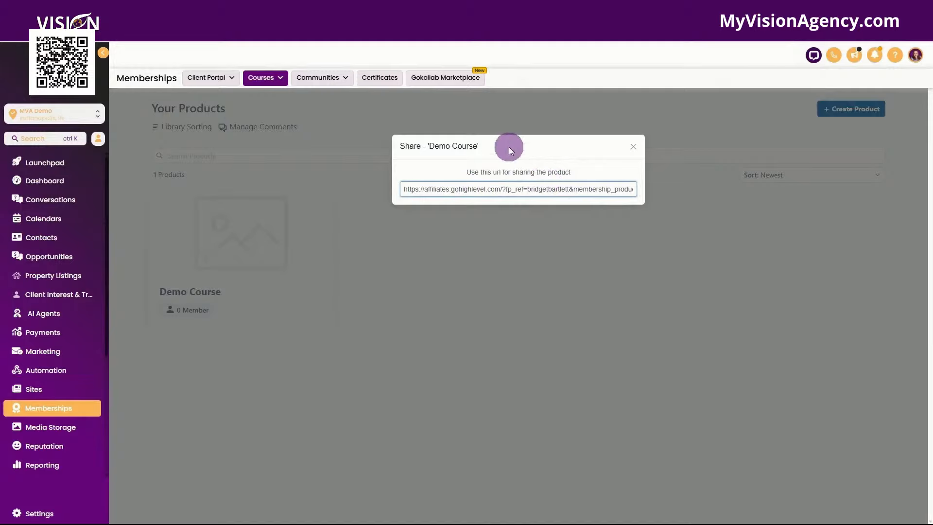
pyautogui.click(633, 149)
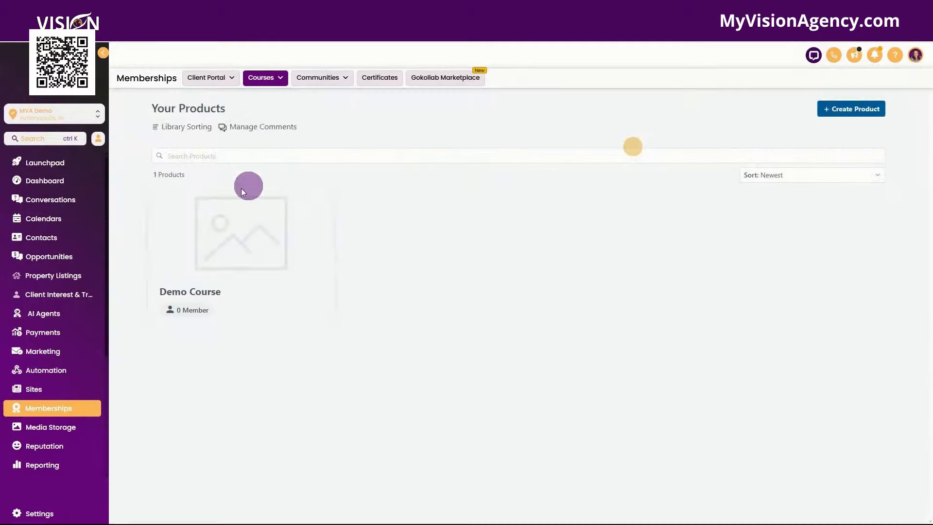
# - Clone Demo Course into the current location
pyautogui.click(324, 197)
pyautogui.click(298, 248)
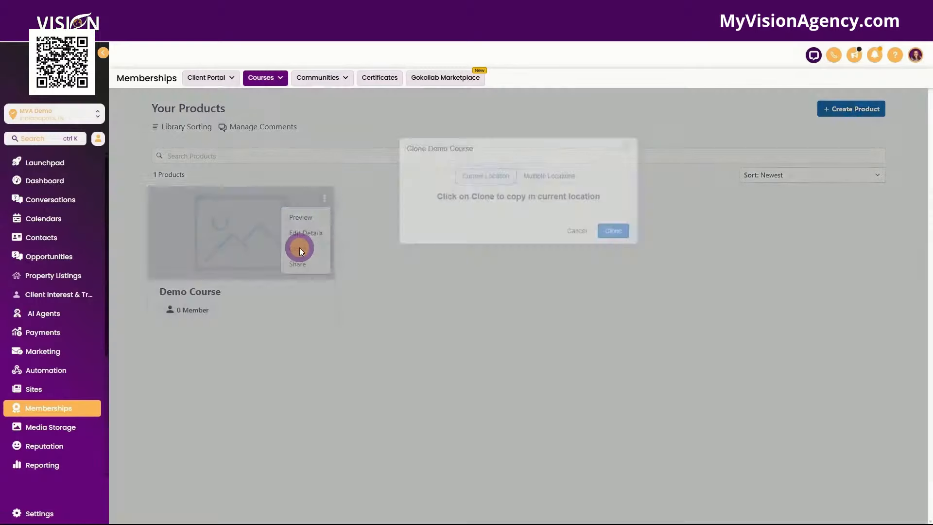
pyautogui.click(618, 234)
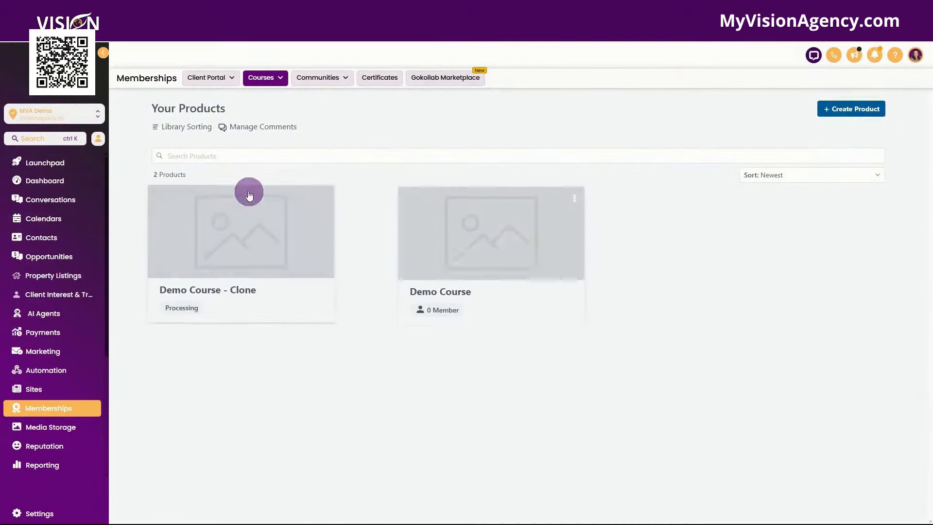
# - Start a new course offer titled "Demo 1" with Demo Course as its product
pyautogui.click(261, 78)
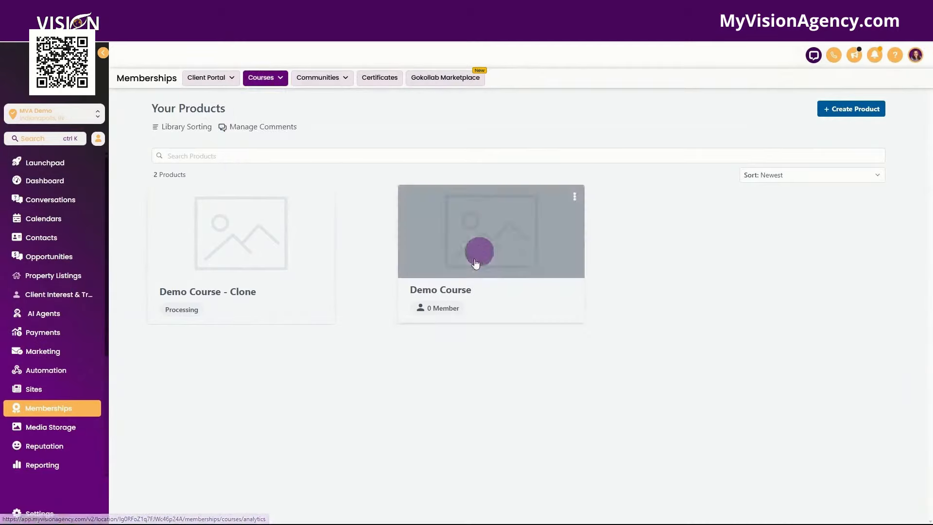
pyautogui.moveTo(252, 77)
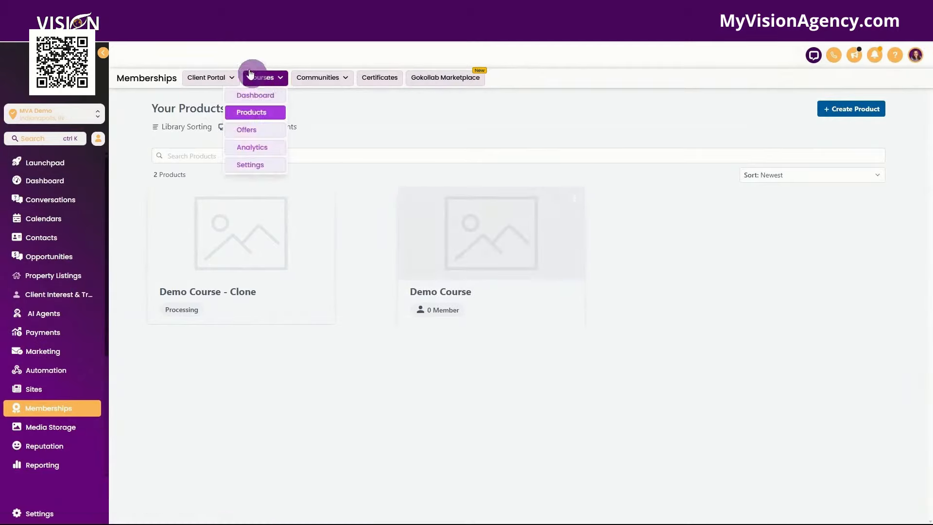
pyautogui.click(266, 129)
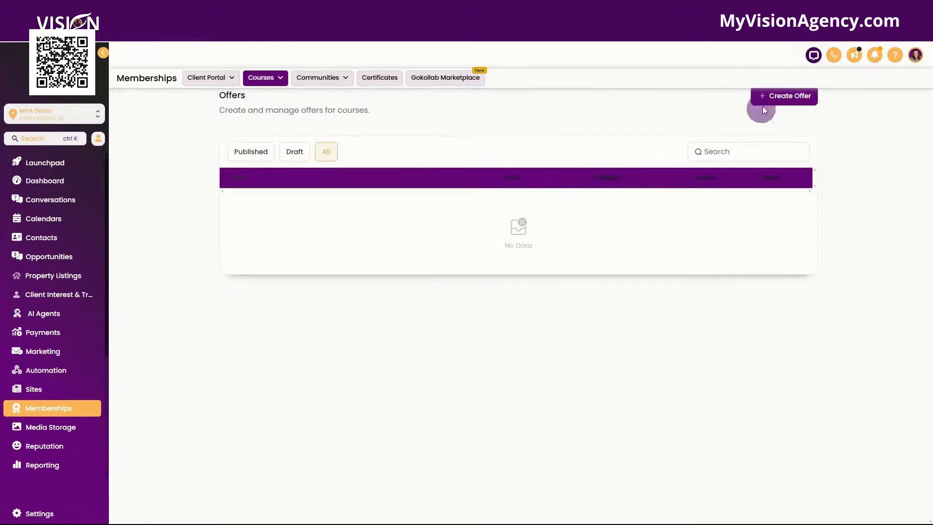
pyautogui.click(772, 96)
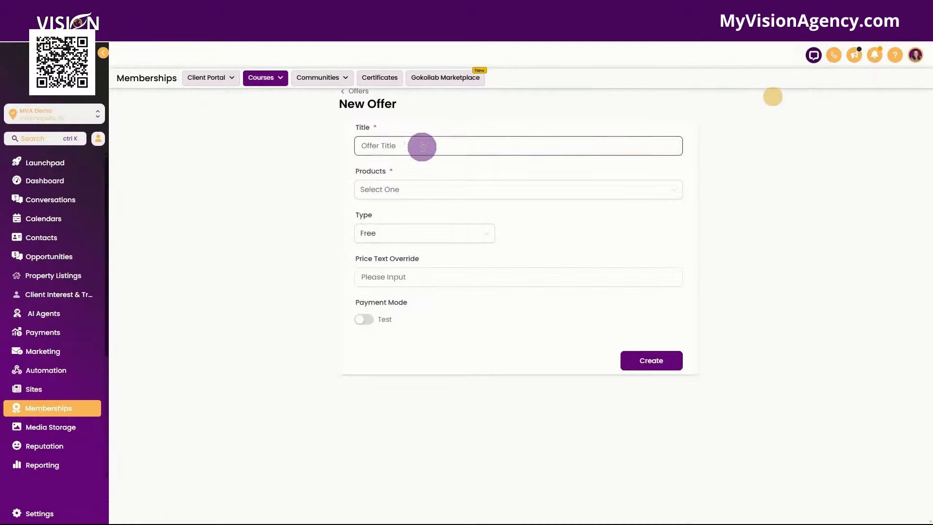
pyautogui.click(375, 144)
pyautogui.write('Demo 1')
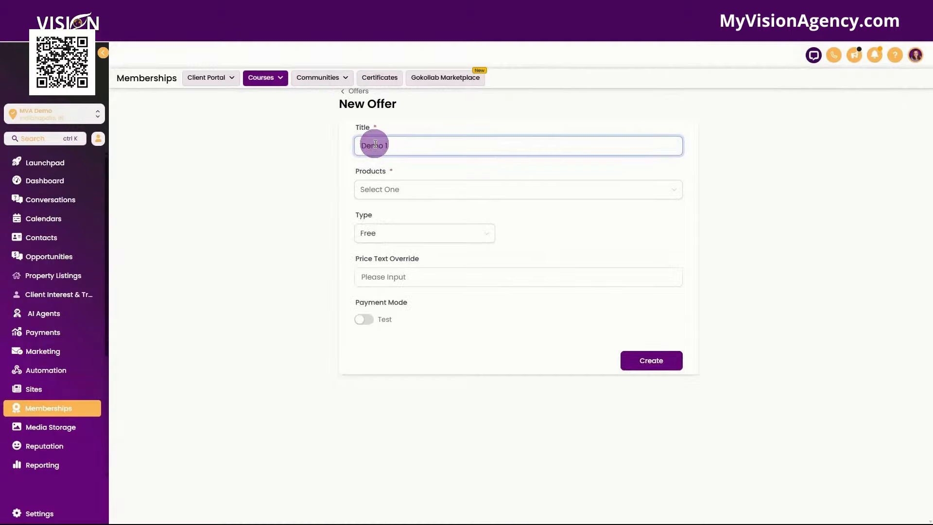
pyautogui.click(379, 194)
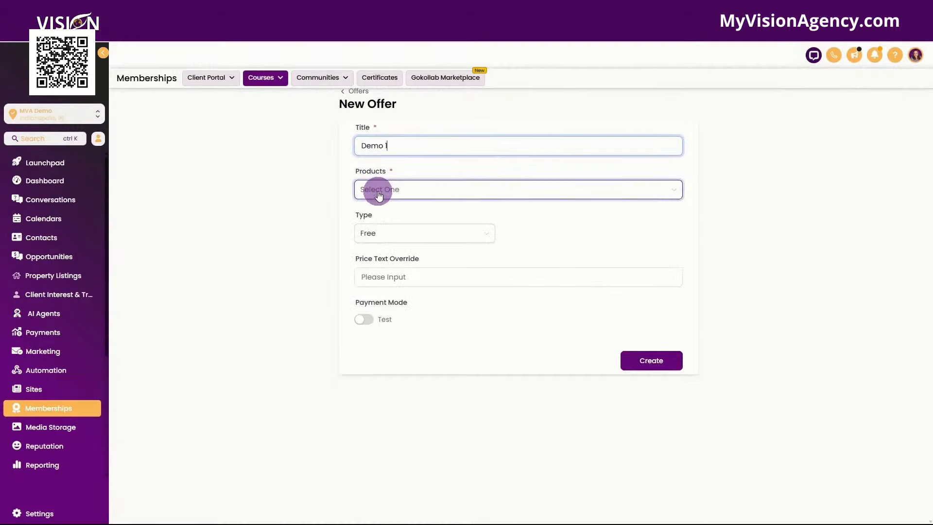
pyautogui.click(379, 193)
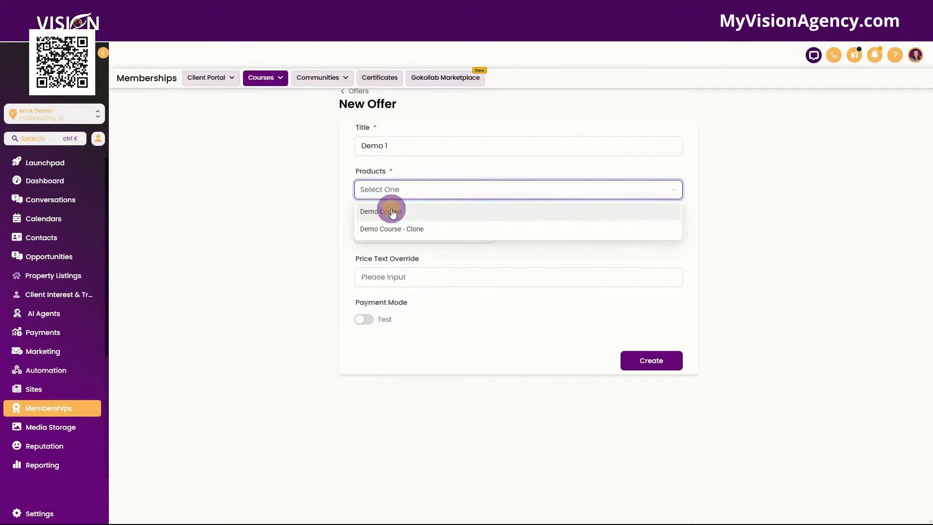
pyautogui.click(392, 211)
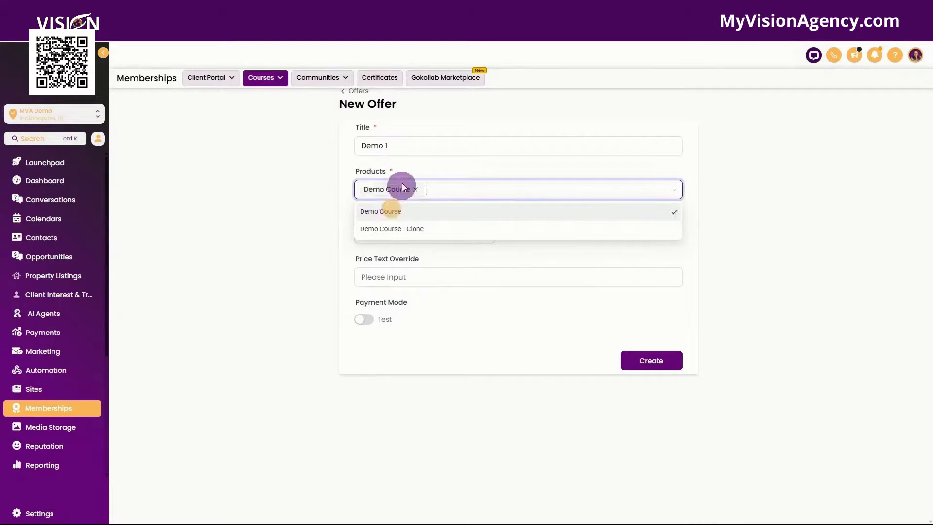
# - Try adding Demo Course - Clone as a second product in the offer, and remove it again
pyautogui.click(401, 234)
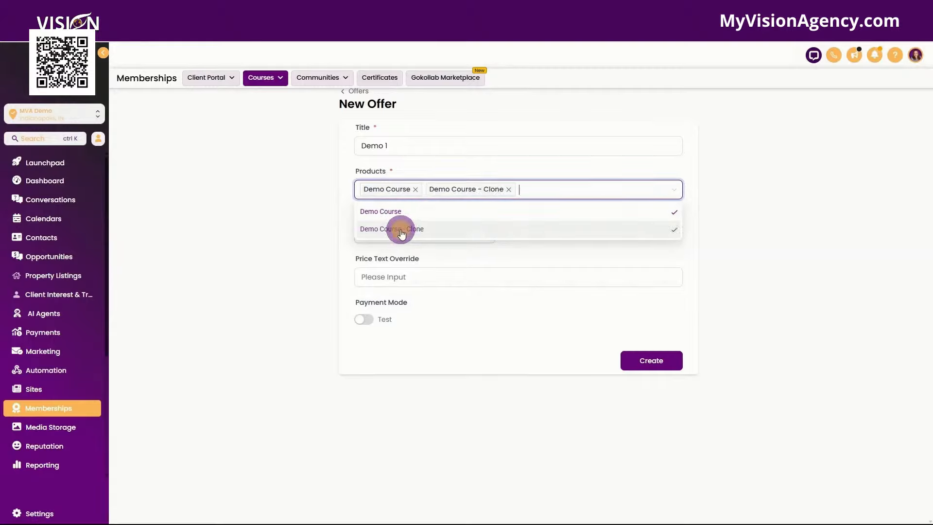
pyautogui.click(508, 190)
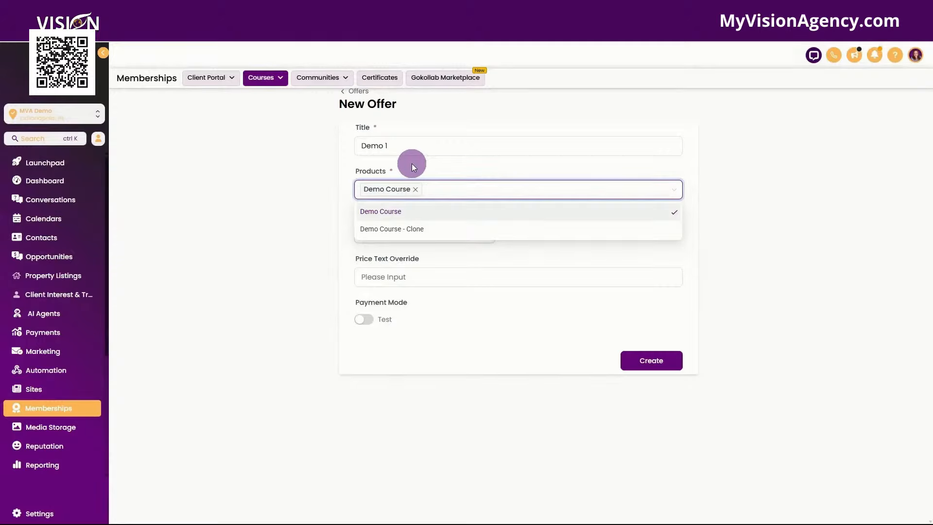
pyautogui.click(412, 164)
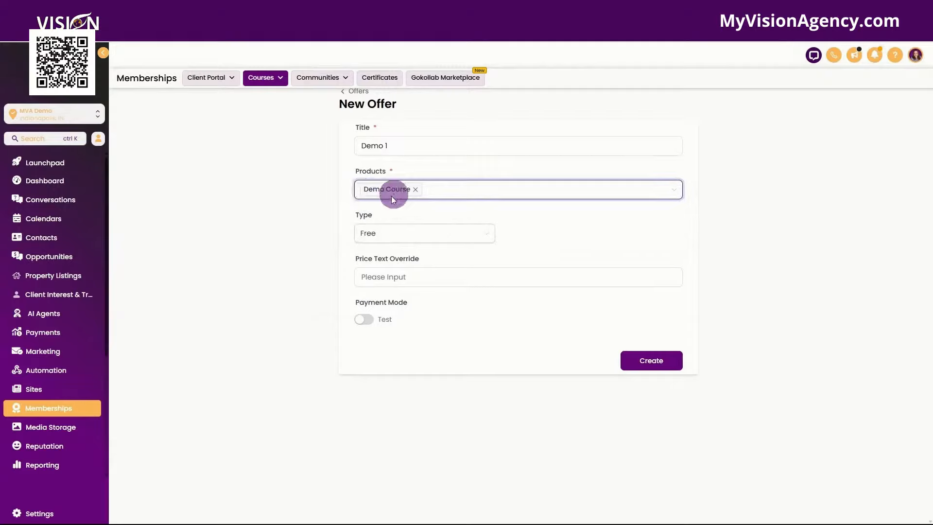
# - Review the new offer's pricing type choices and its price text override
pyautogui.click(425, 237)
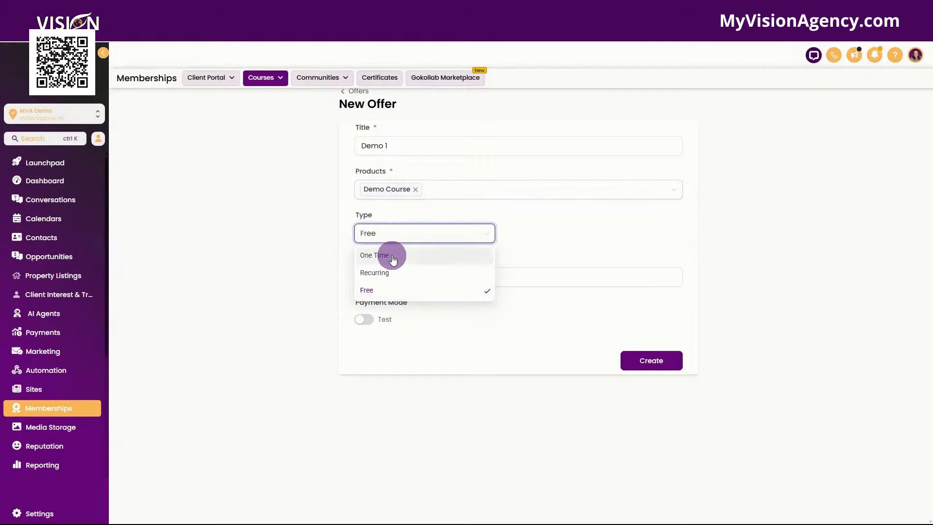
pyautogui.click(579, 235)
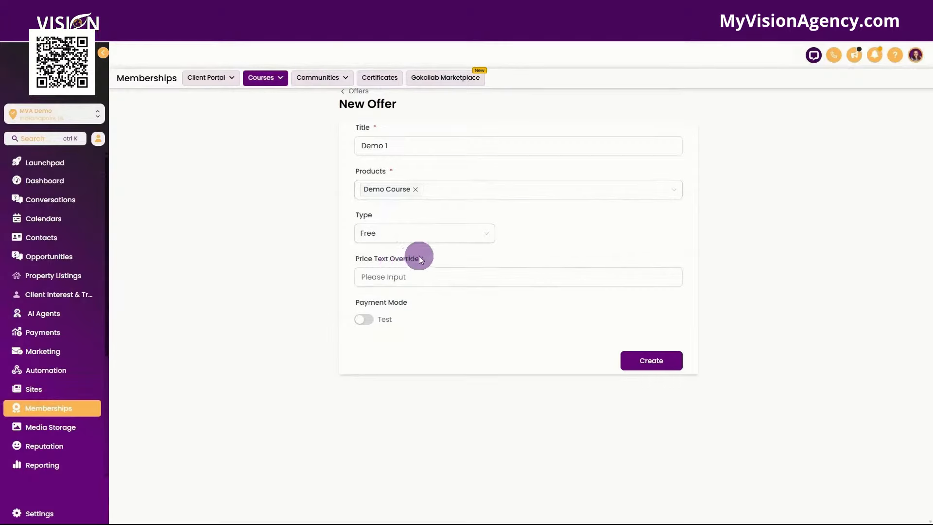
pyautogui.click(392, 277)
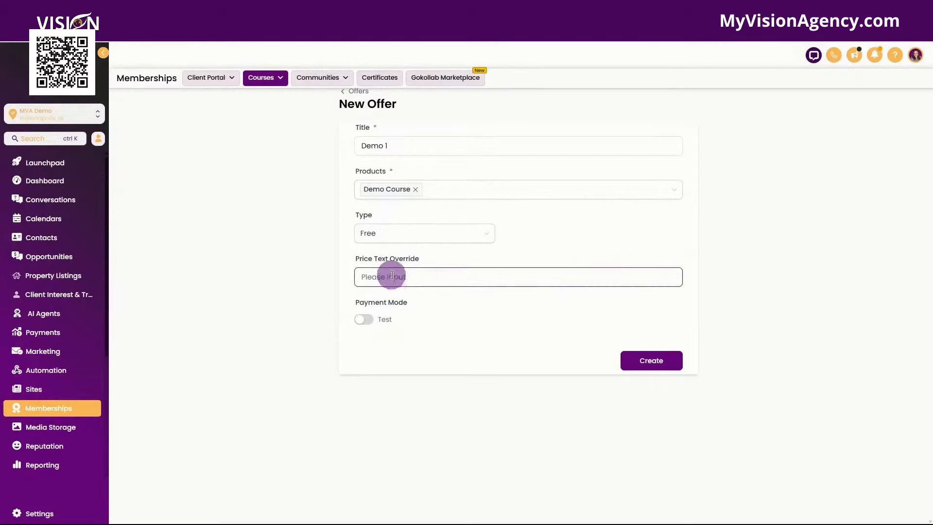
# - Try the new offer's payment mode in Live and return it to Test
pyautogui.click(363, 319)
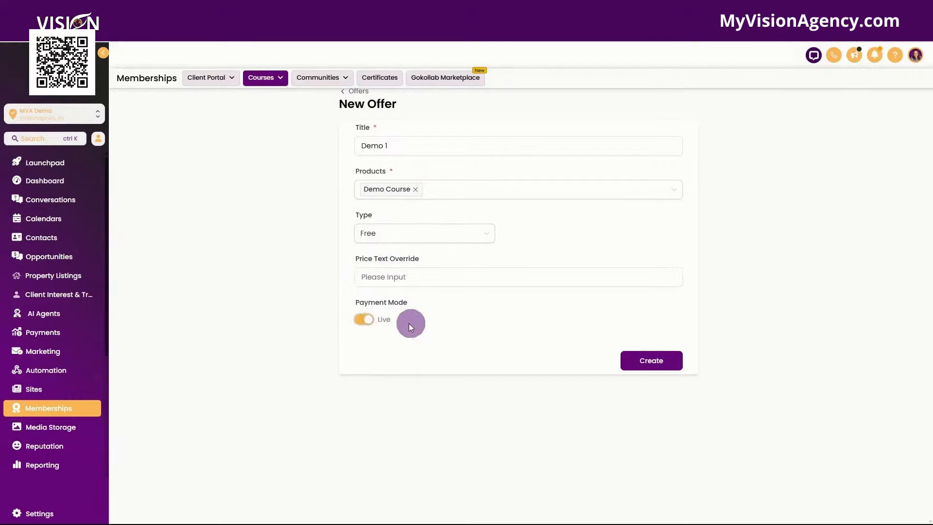
pyautogui.click(383, 319)
pyautogui.click(358, 320)
pyautogui.click(360, 320)
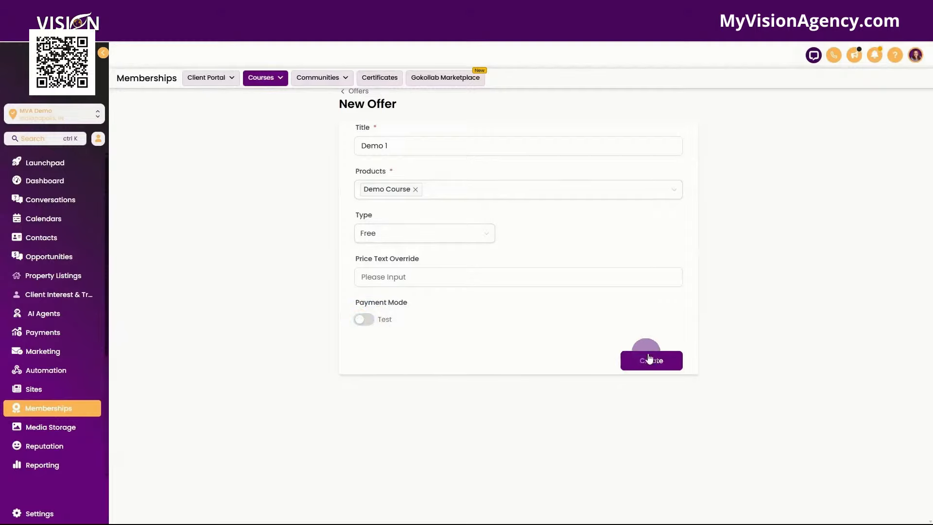
# - Create the free Demo 1 offer and review its details and included products
pyautogui.click(658, 366)
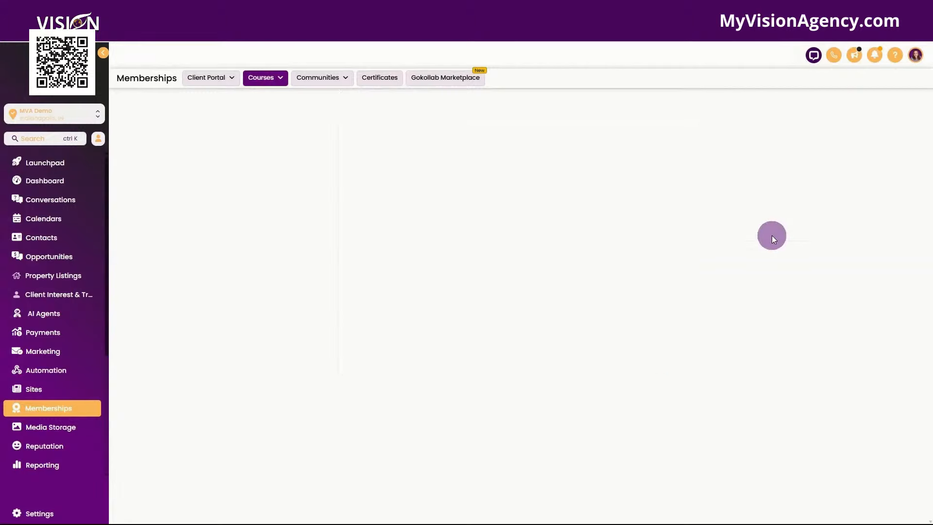
pyautogui.scroll(-3, 365, 292)
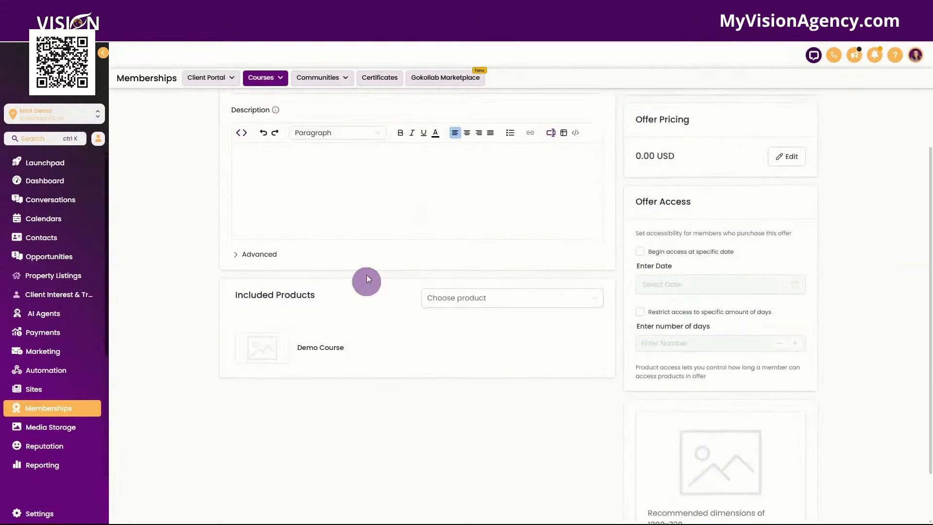
pyautogui.scroll(3, 340, 228)
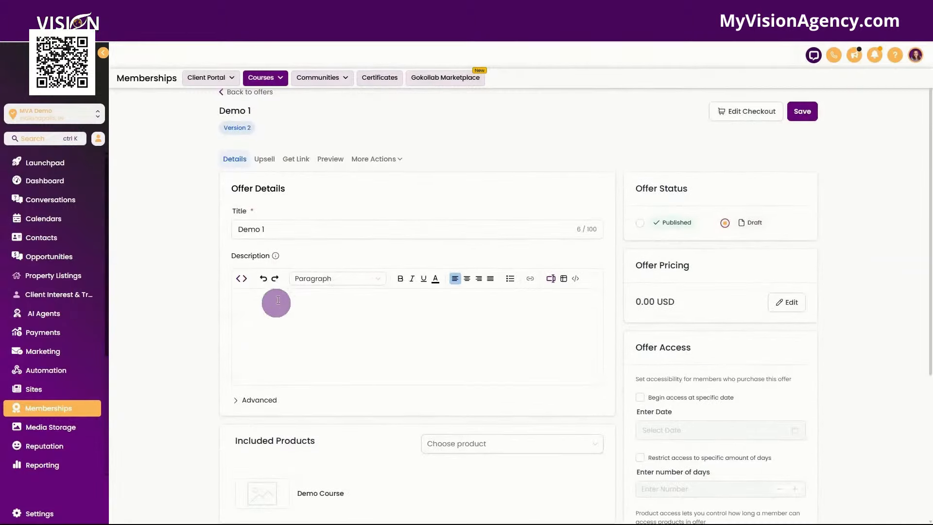
pyautogui.scroll(-3, 299, 372)
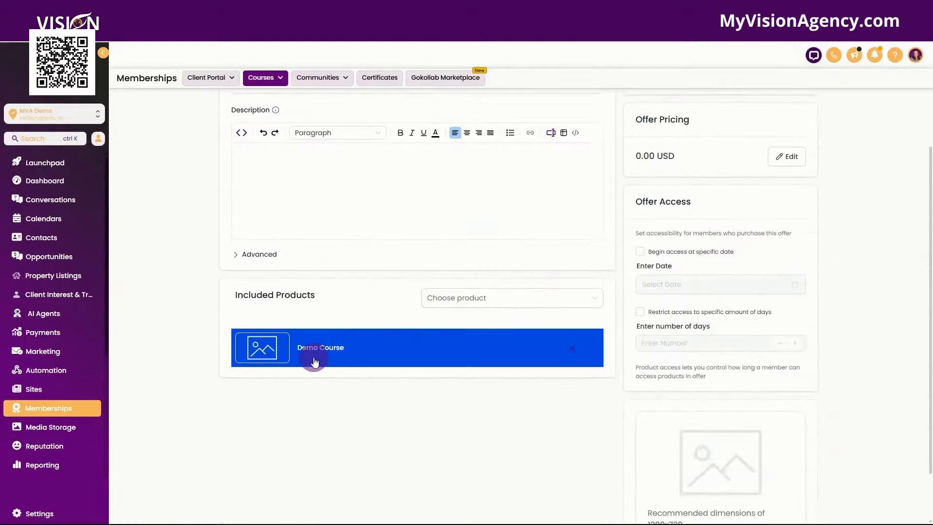
pyautogui.scroll(2, 724, 223)
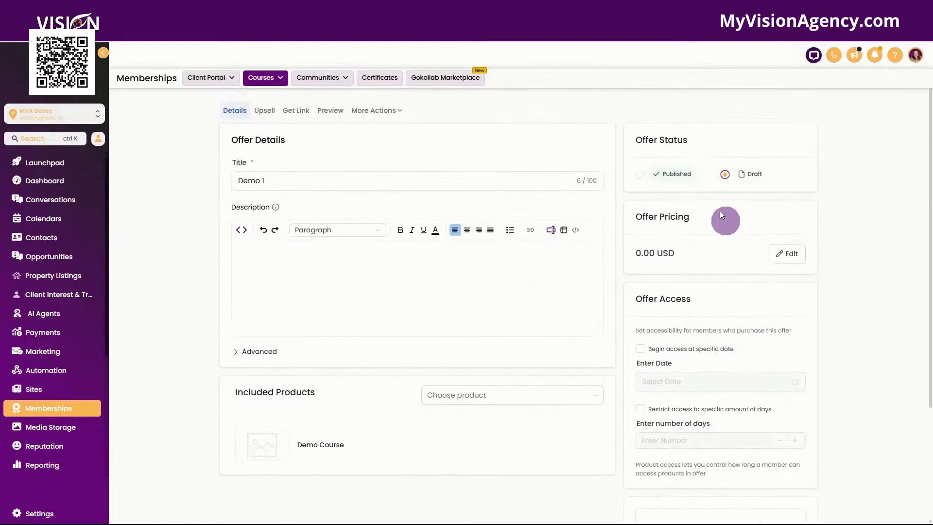
# - Set the Demo 1 offer's status to Published, review its access and image options, and save the offer
pyautogui.click(641, 175)
pyautogui.scroll(-3, 730, 266)
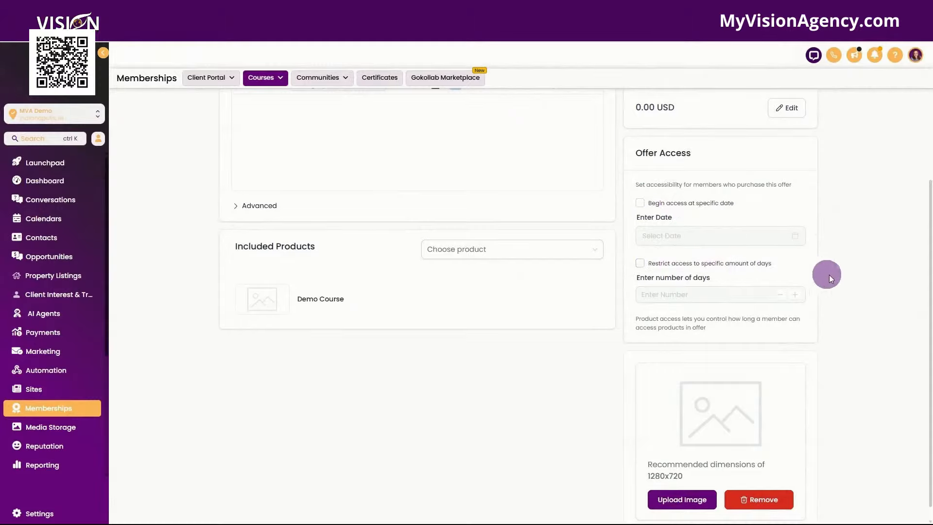
pyautogui.scroll(-1, 846, 292)
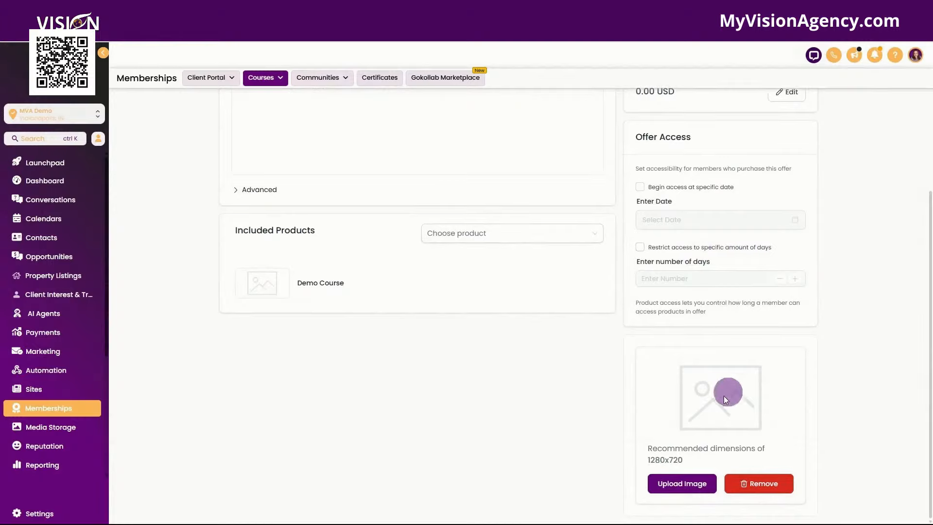
pyautogui.scroll(5, 859, 391)
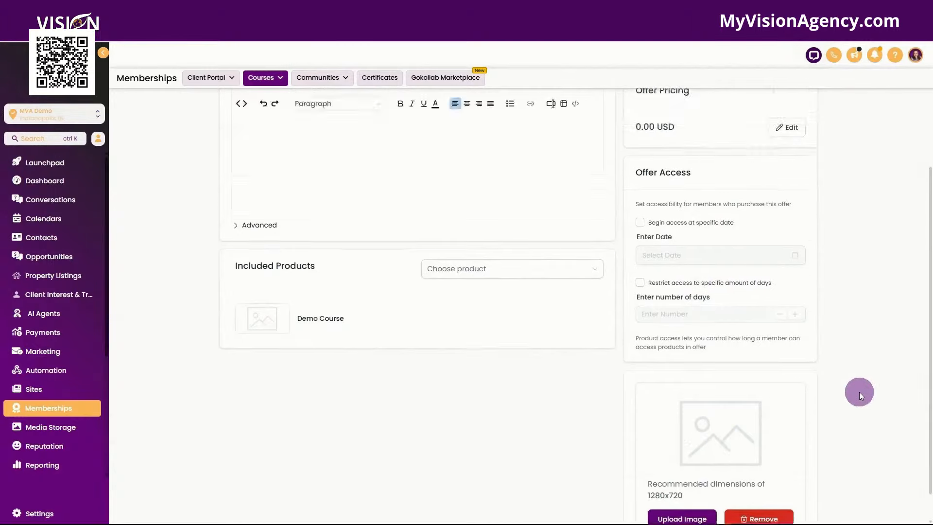
pyautogui.click(811, 115)
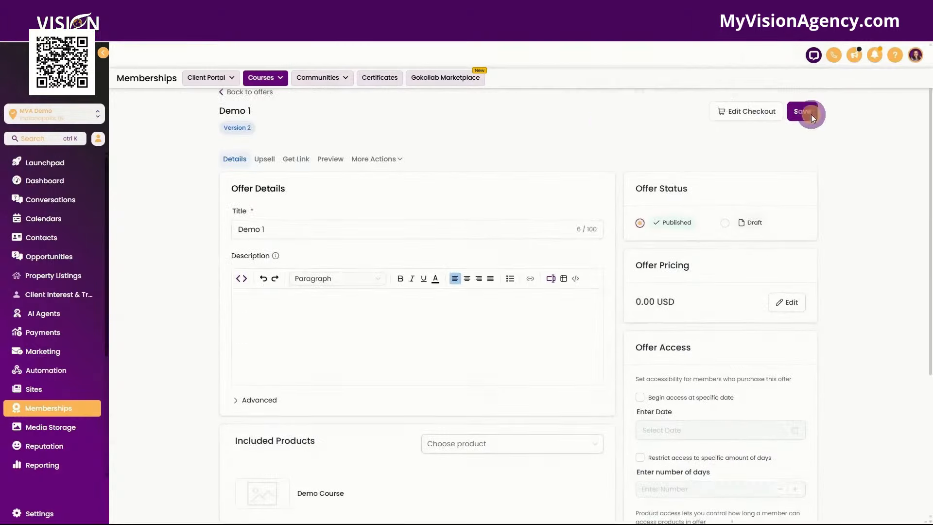
# - Review the upsell types available for the Demo 1 offer and close the selection without adding one
pyautogui.click(267, 159)
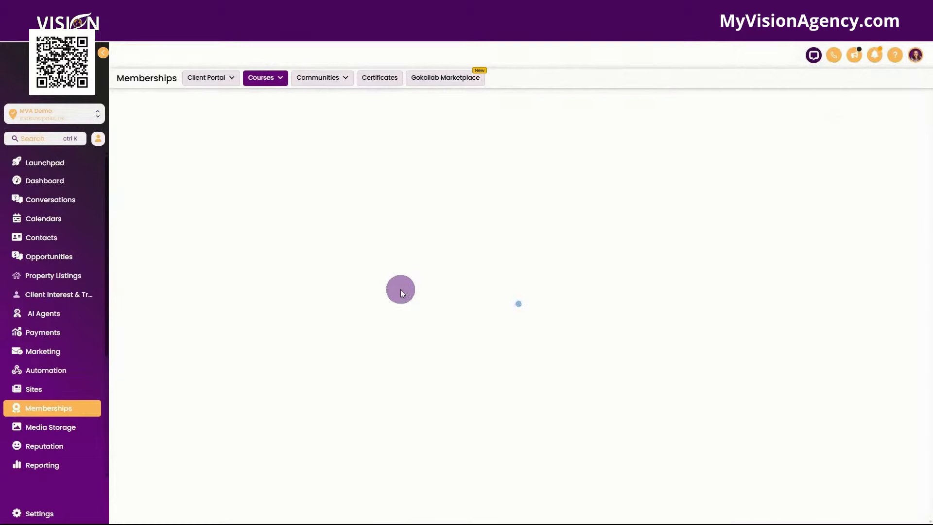
pyautogui.click(521, 365)
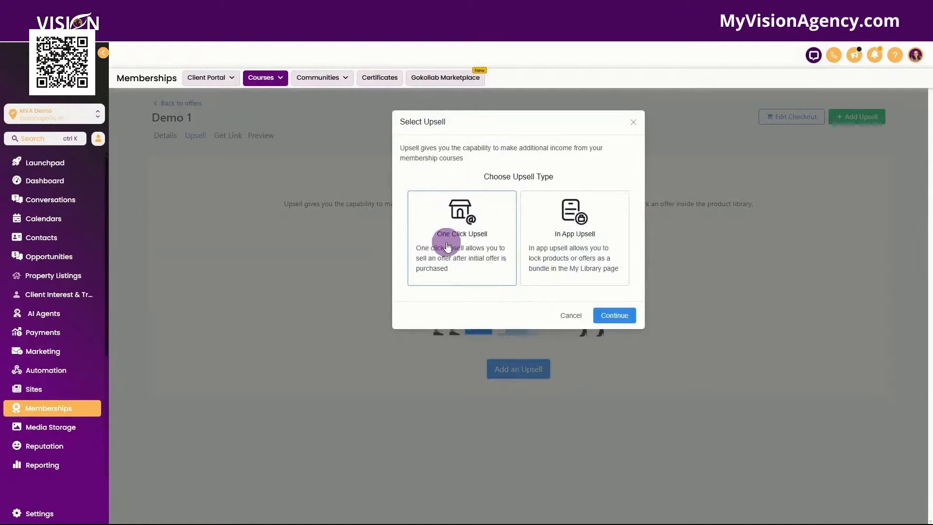
pyautogui.click(632, 122)
# - View the Demo 1 offer's share link, and check the additional actions available from its details
pyautogui.click(227, 136)
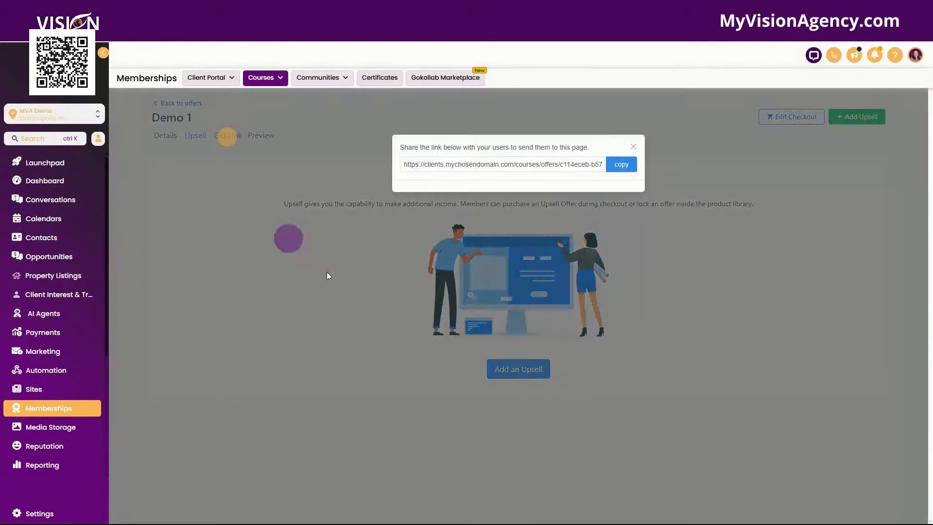
pyautogui.click(636, 145)
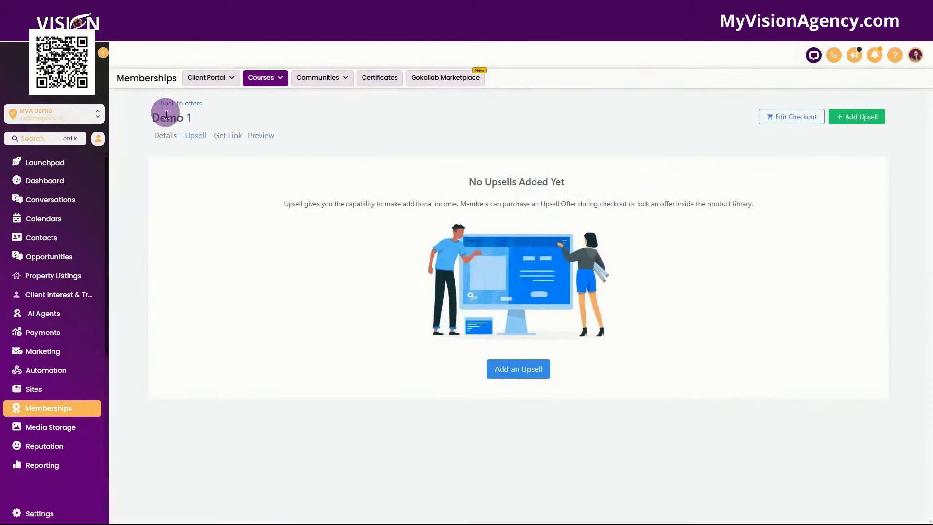
pyautogui.click(165, 135)
pyautogui.click(392, 160)
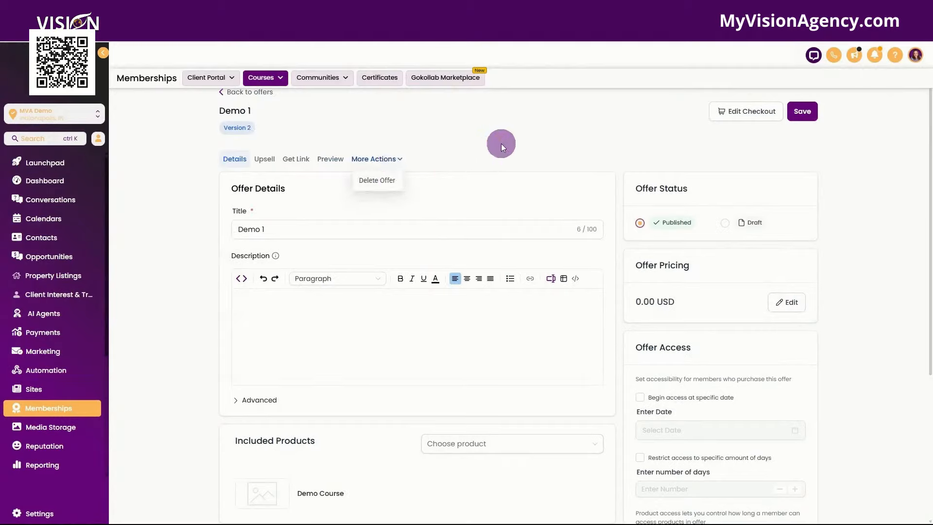
pyautogui.click(471, 129)
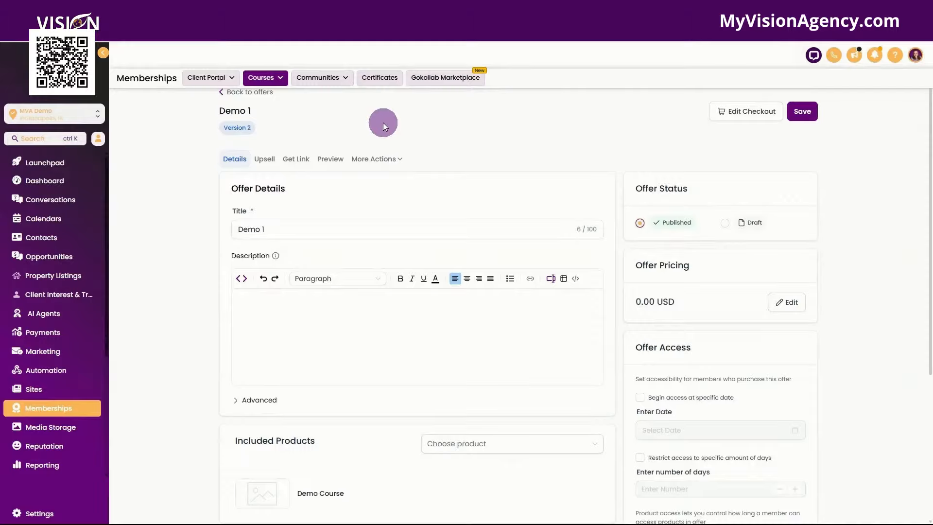
# - Create an automation workflow from scratch and choose Order Submitted as its trigger
pyautogui.click(79, 378)
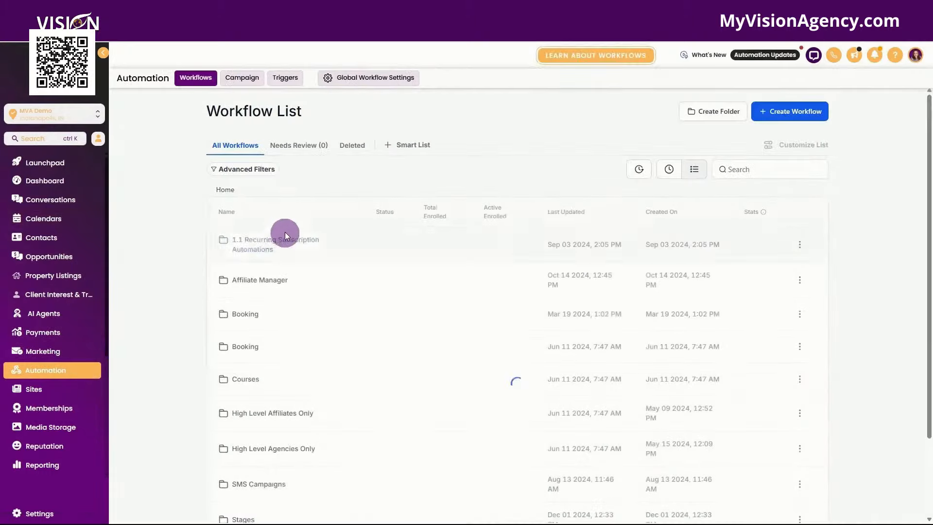
pyautogui.click(788, 112)
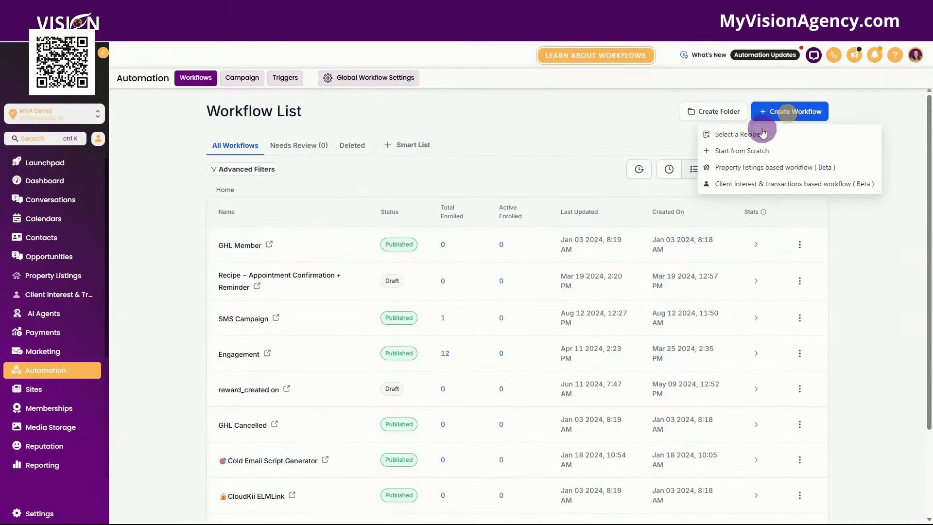
pyautogui.click(744, 152)
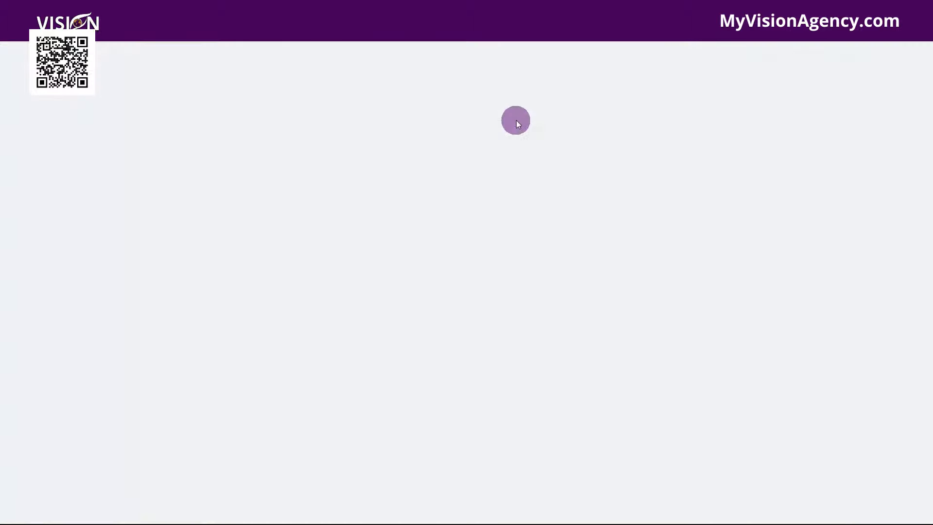
pyautogui.click(479, 147)
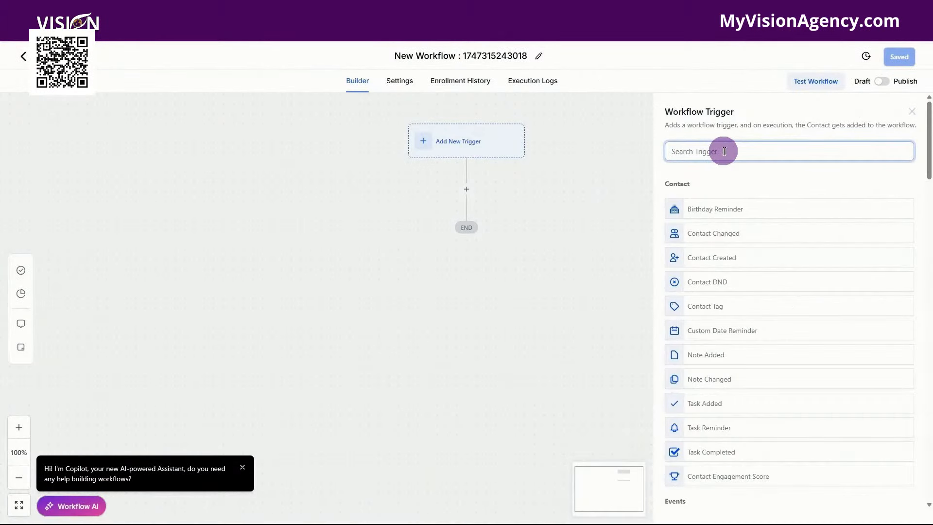
pyautogui.write('order')
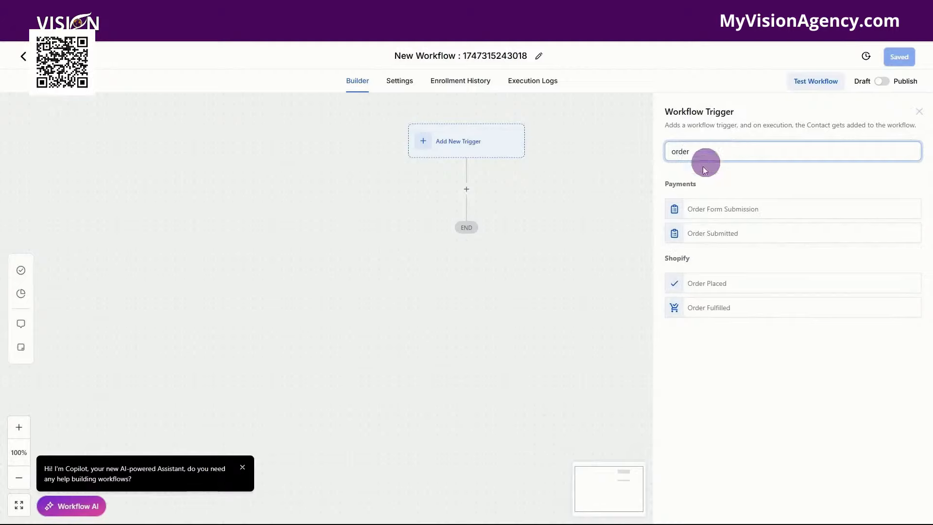
pyautogui.click(705, 238)
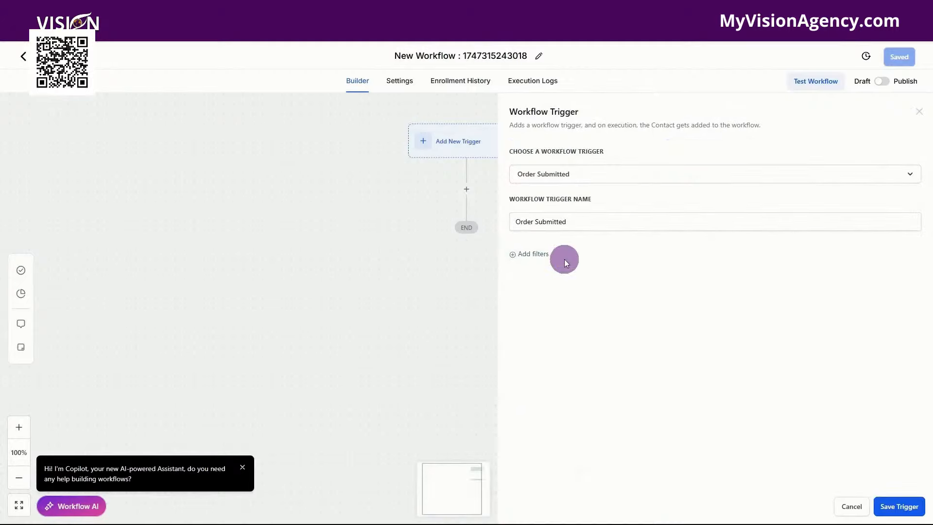
# - Filter the Order Submitted trigger so that Global Product is A.I. Ads, and save the trigger
pyautogui.click(547, 256)
pyautogui.click(549, 266)
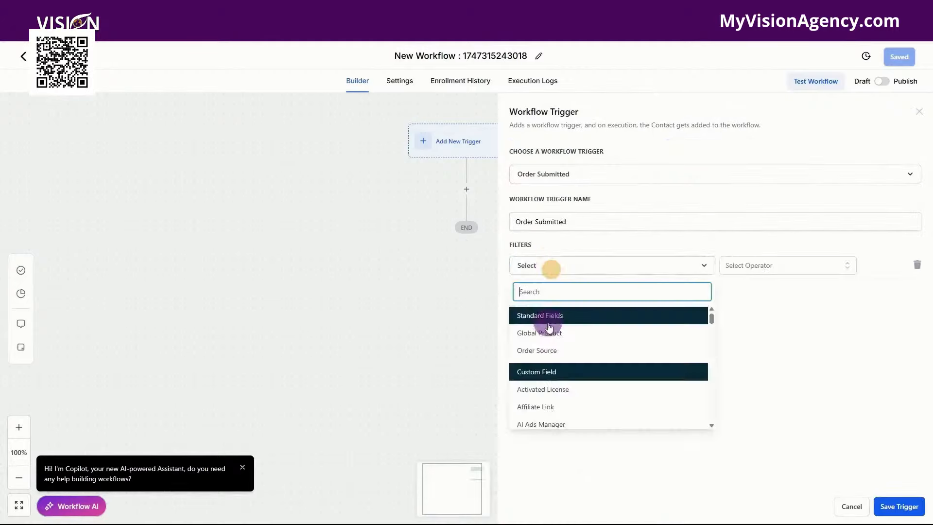
pyautogui.click(549, 332)
pyautogui.click(724, 266)
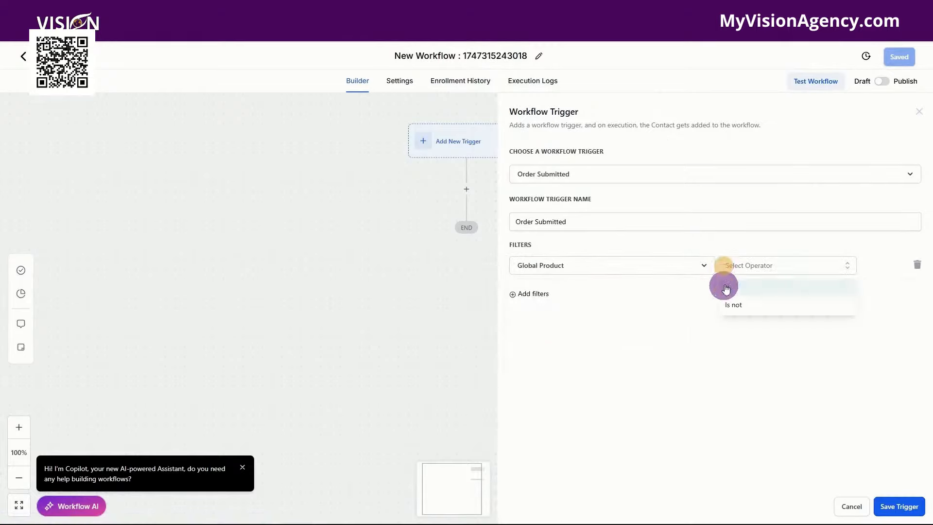
pyautogui.click(726, 284)
pyautogui.click(806, 264)
pyautogui.click(779, 310)
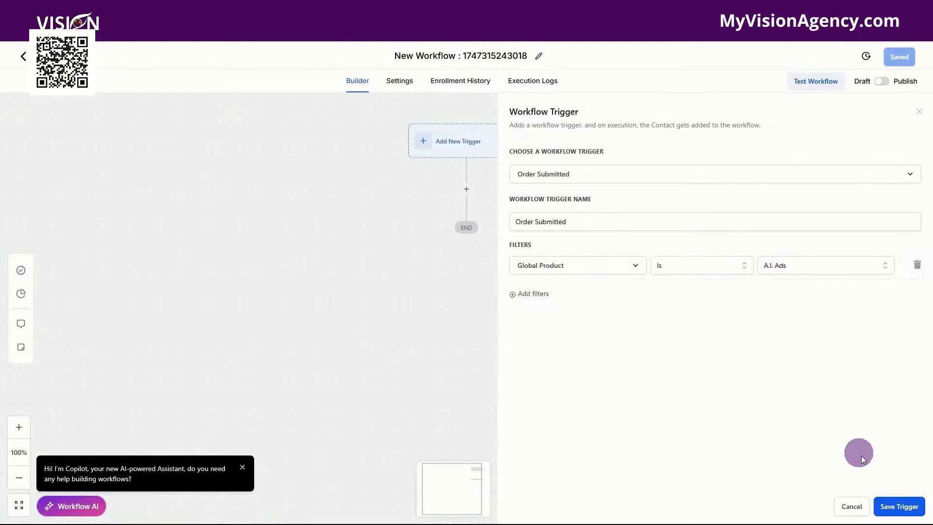
pyautogui.click(896, 505)
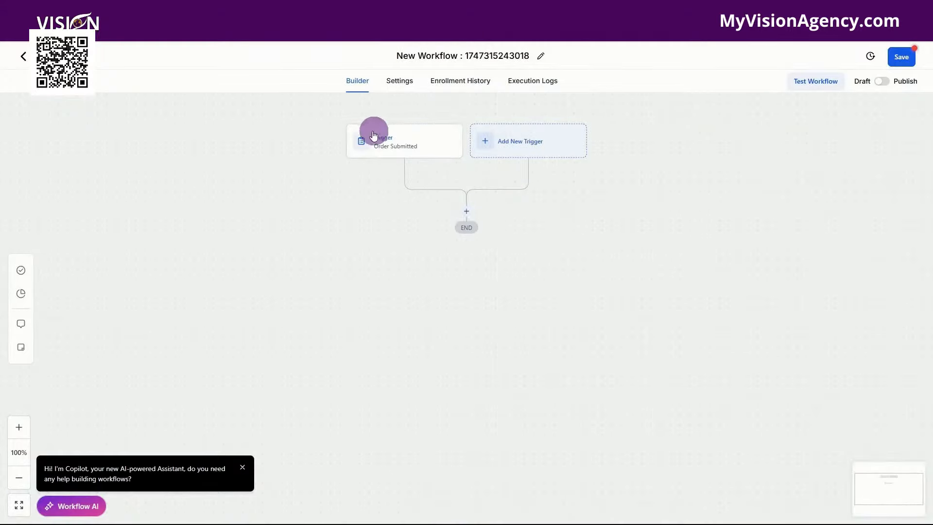
# - Add a Course Grant Offer action below the Order Submitted trigger, browsing the available actions and searching for "grant"
pyautogui.moveTo(466, 214); pyautogui.dragTo(468, 210)
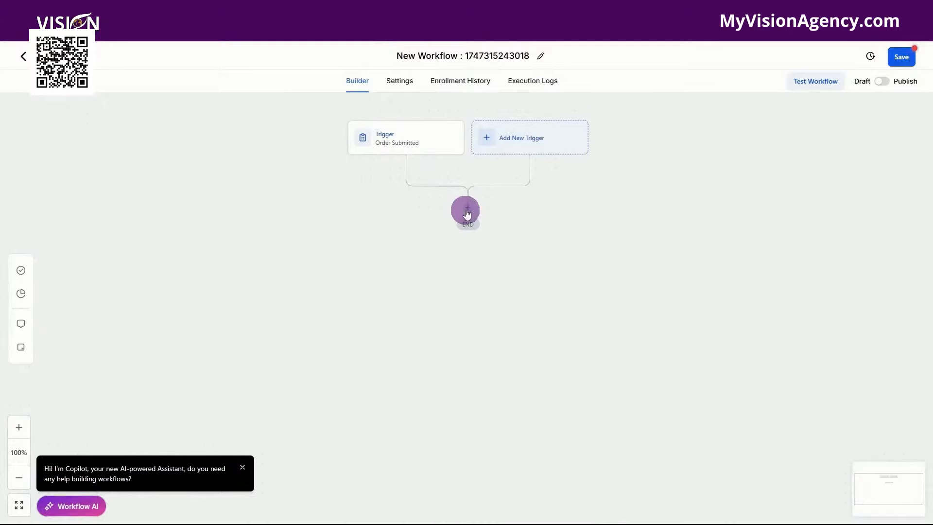
pyautogui.click(469, 209)
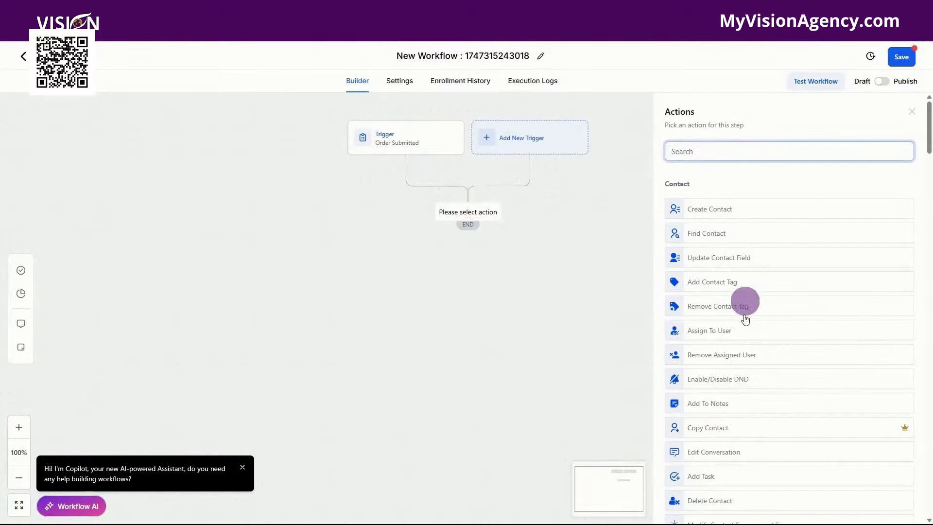
pyautogui.scroll(-4, 752, 340)
pyautogui.scroll(-3, 759, 392)
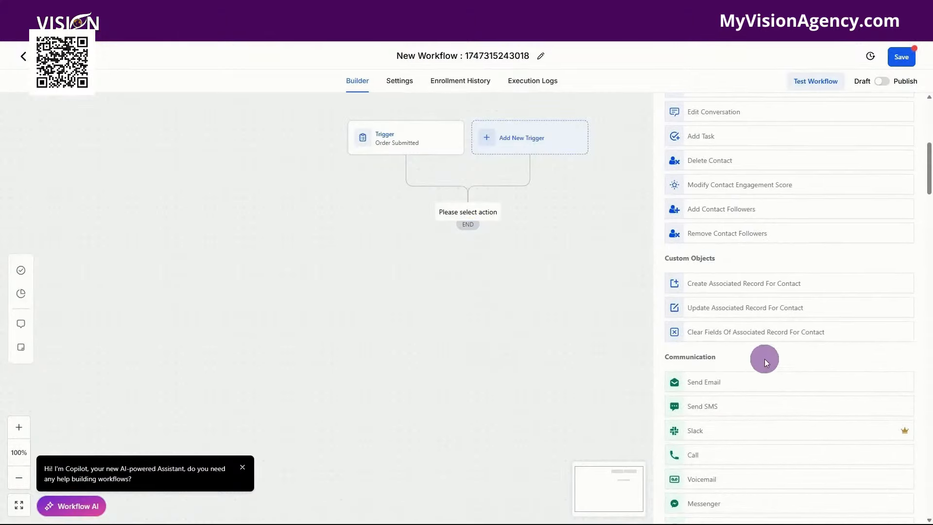
pyautogui.scroll(4, 765, 358)
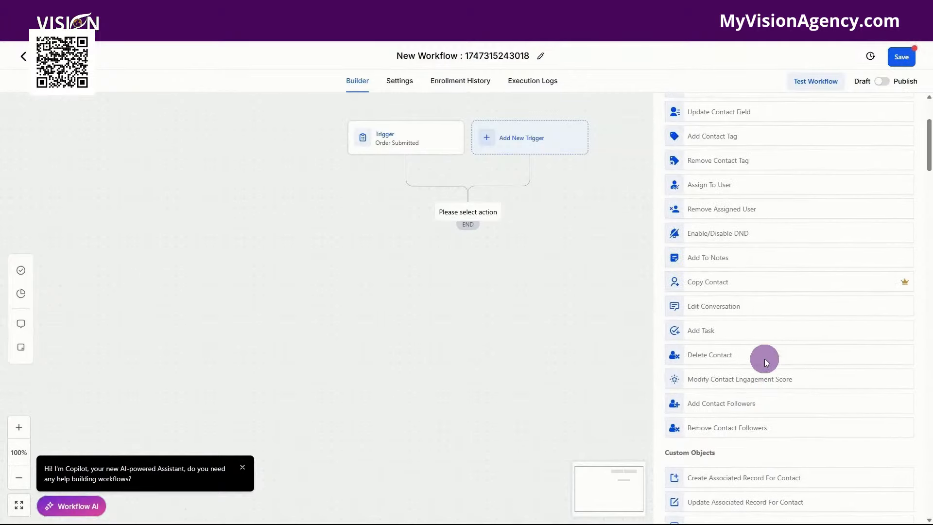
pyautogui.scroll(5, 765, 359)
pyautogui.click(729, 154)
pyautogui.write('g')
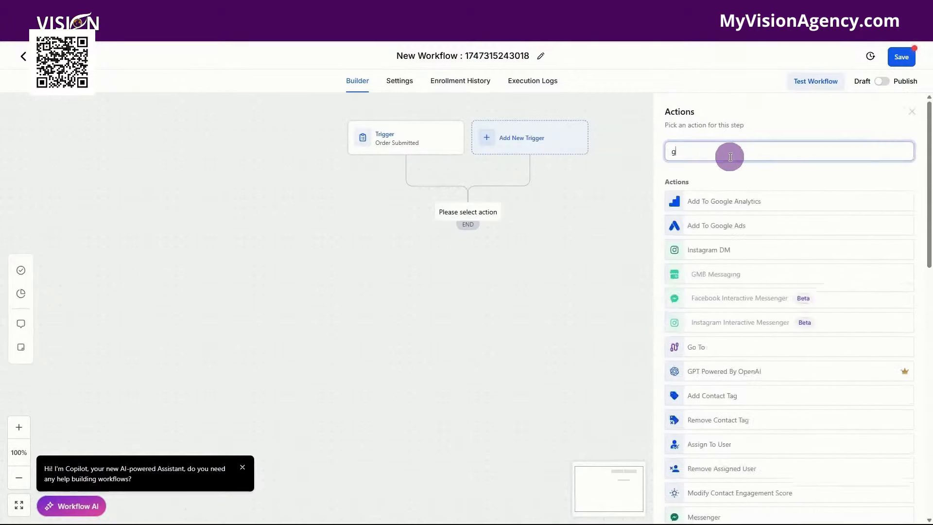
pyautogui.write('rant')
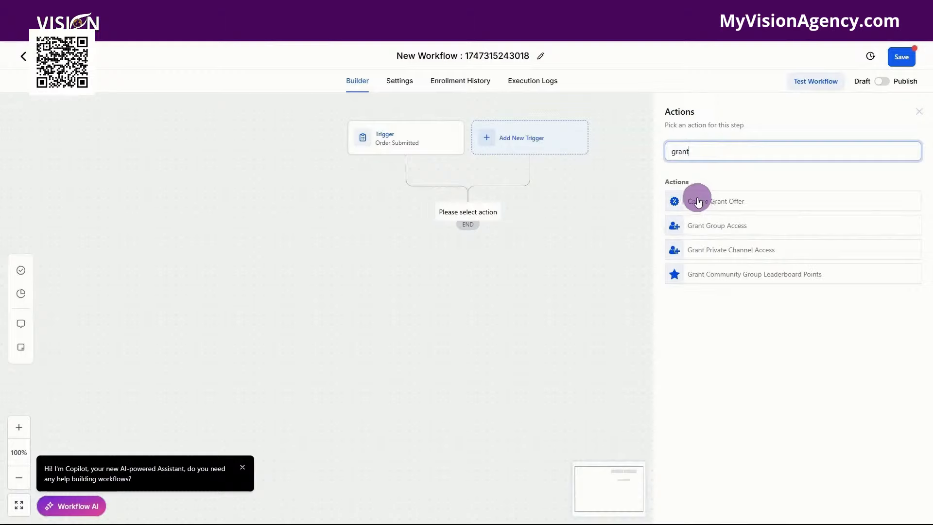
pyautogui.click(745, 203)
# - Set the Course Grant Offer action's offer to Demo 1, and save the action and the workflow
pyautogui.click(709, 213)
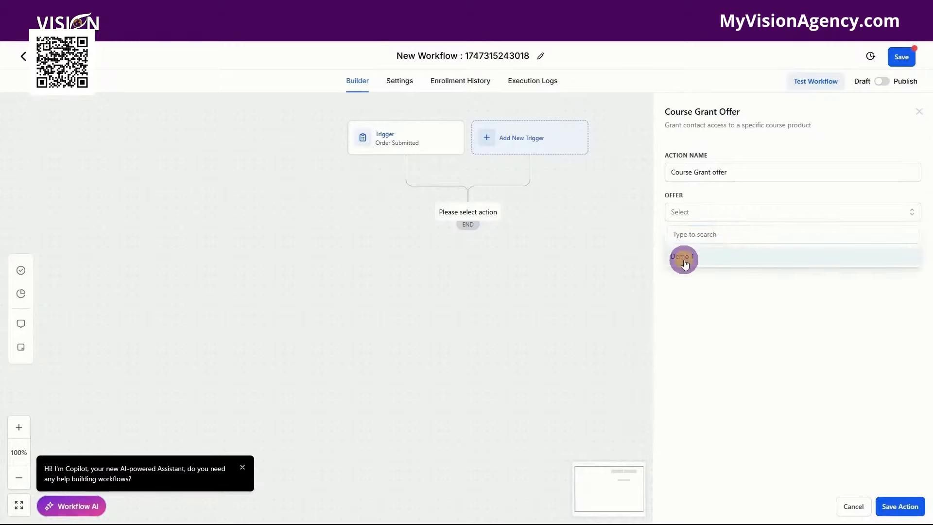
pyautogui.click(684, 257)
pyautogui.click(898, 506)
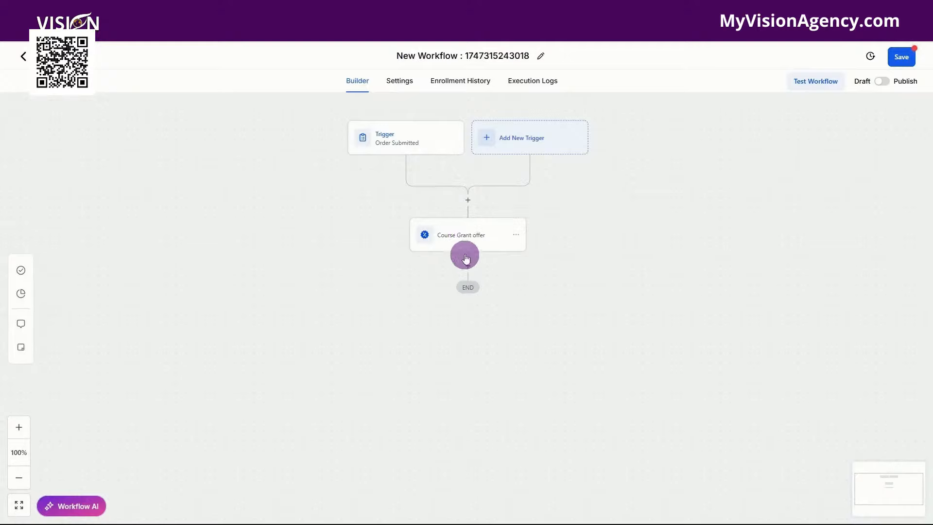
pyautogui.click(898, 57)
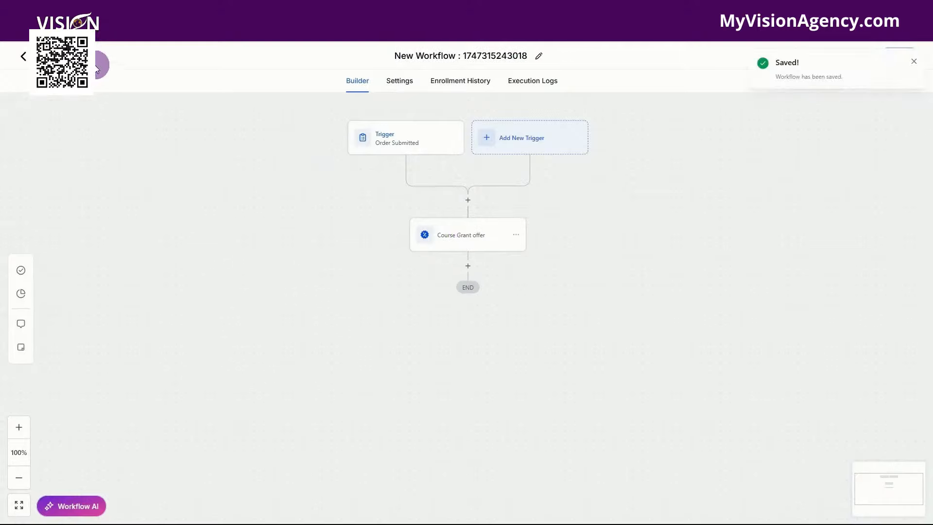
# - Add a Send Email action after the Course Grant Offer action and go to its message settings
pyautogui.click(465, 269)
pyautogui.write('email')
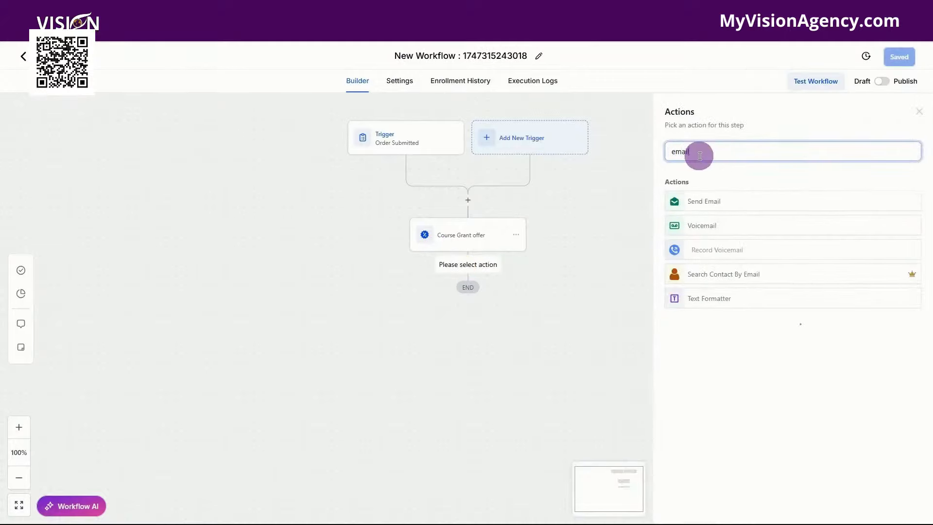
pyautogui.click(698, 202)
pyautogui.scroll(-5, 764, 316)
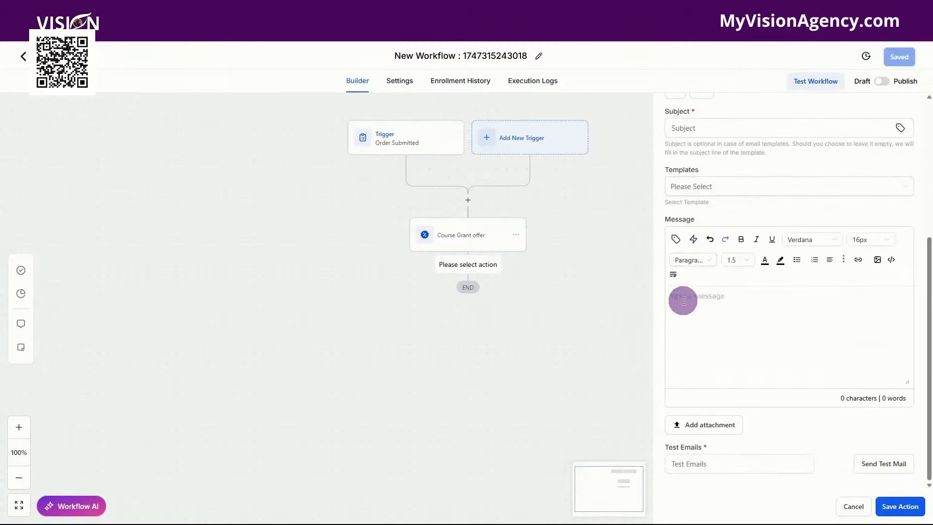
# - Insert the Client Portal Contact login URL value into the email message and select the inserted text
pyautogui.click(678, 241)
pyautogui.scroll(-1, 671, 321)
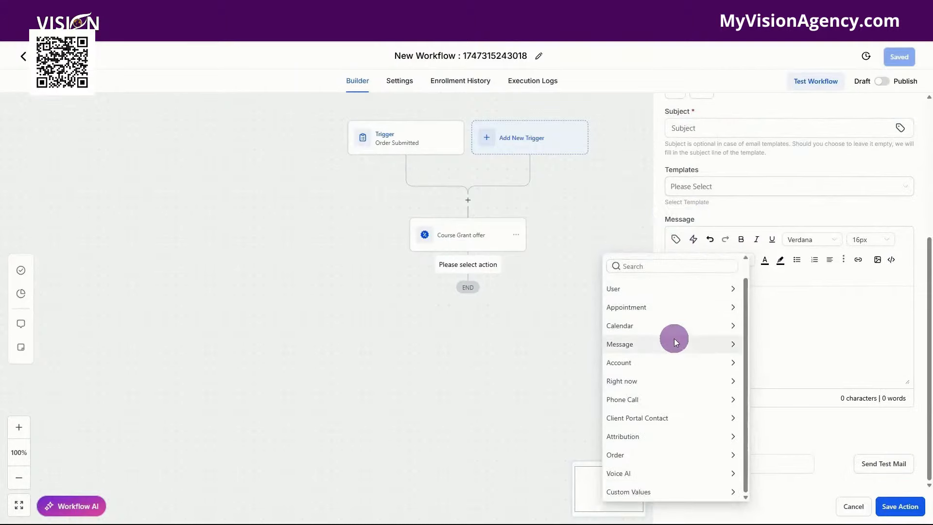
pyautogui.click(684, 418)
pyautogui.click(629, 216)
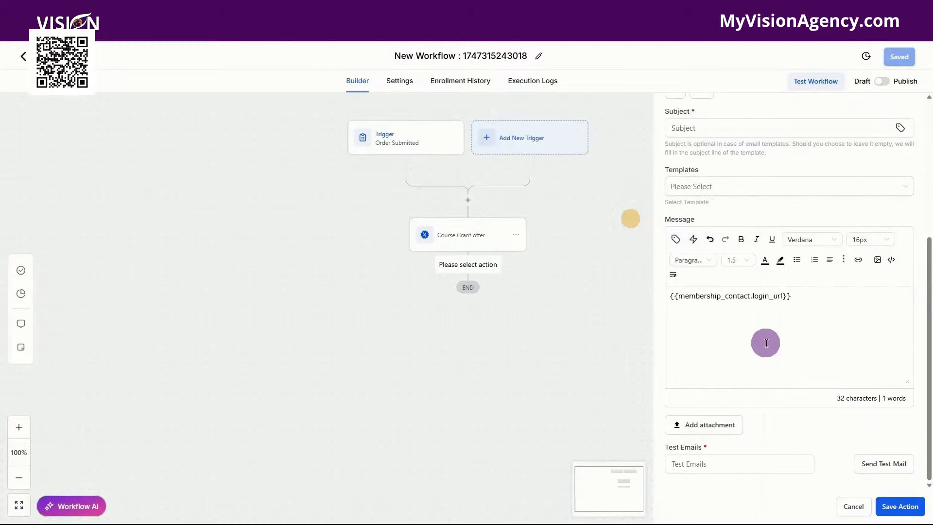
pyautogui.moveTo(790, 296); pyautogui.dragTo(670, 298)
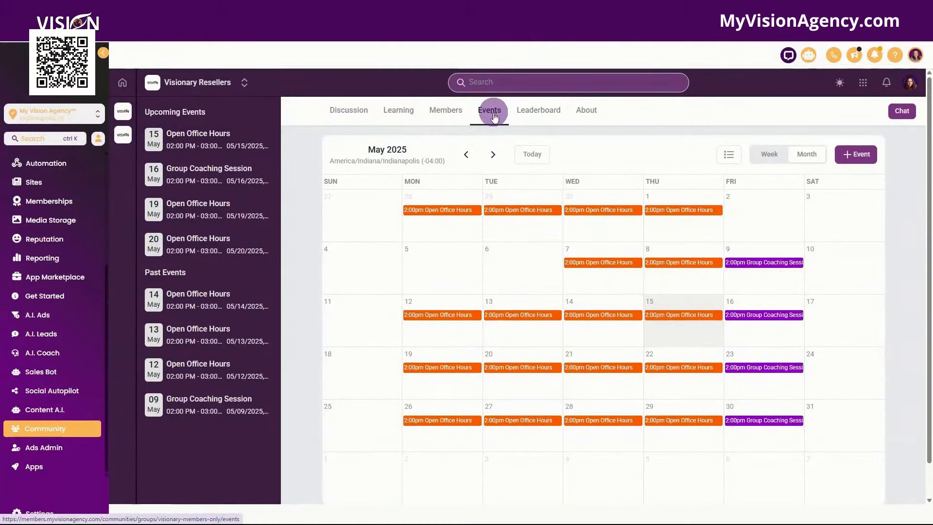
# - Open the May 15 Open Office Hours event, and review the free community benefits and plan options on the My Vision Agency website
pyautogui.click(675, 313)
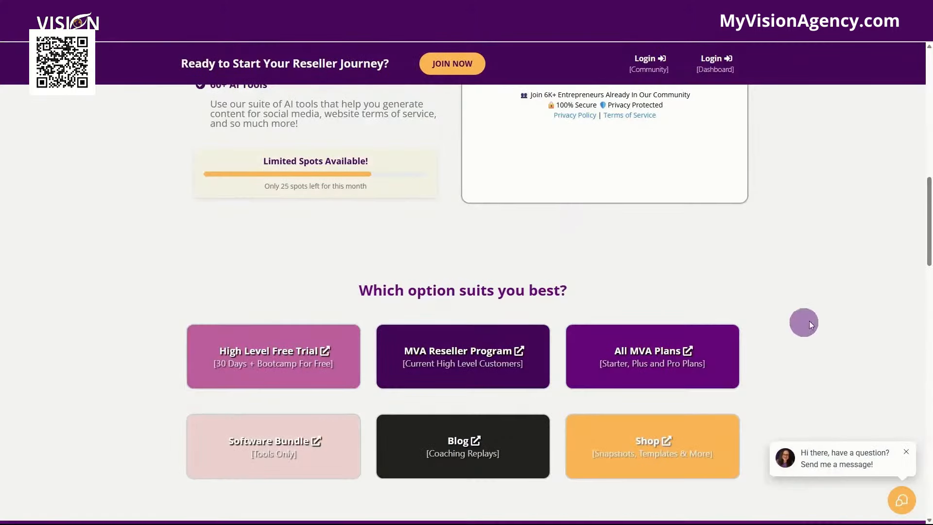
pyautogui.scroll(2, 825, 308)
pyautogui.scroll(5, 825, 308)
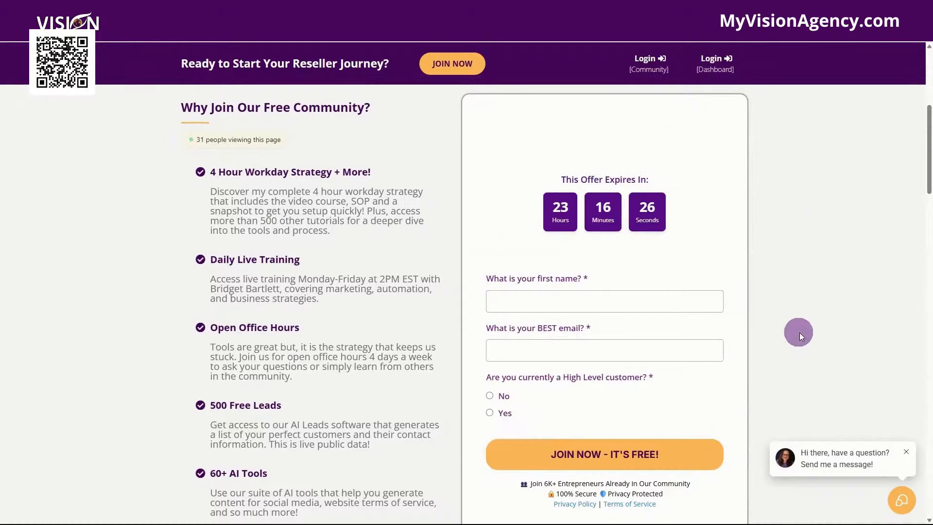
pyautogui.scroll(-8, 801, 334)
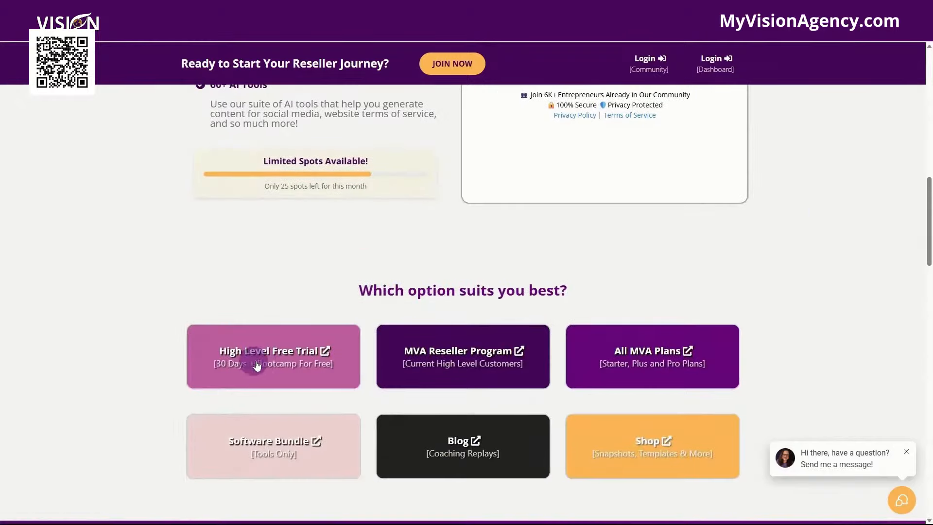